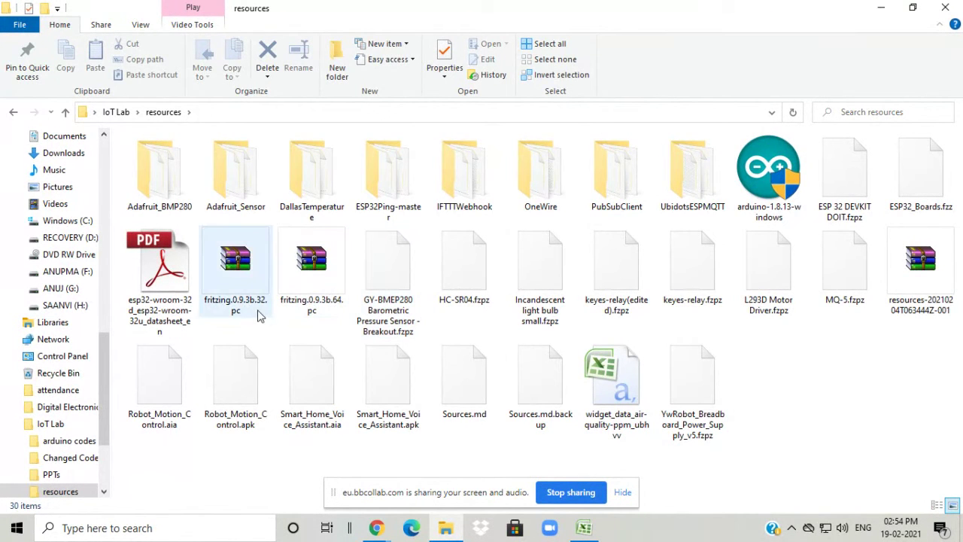
Step: Open the fritzing.0.9.3b.64.pc archive in WinRAR and launch Fritzing.exe from its fritzing.0.9.3b.64.pc folder
left_click(317, 290)
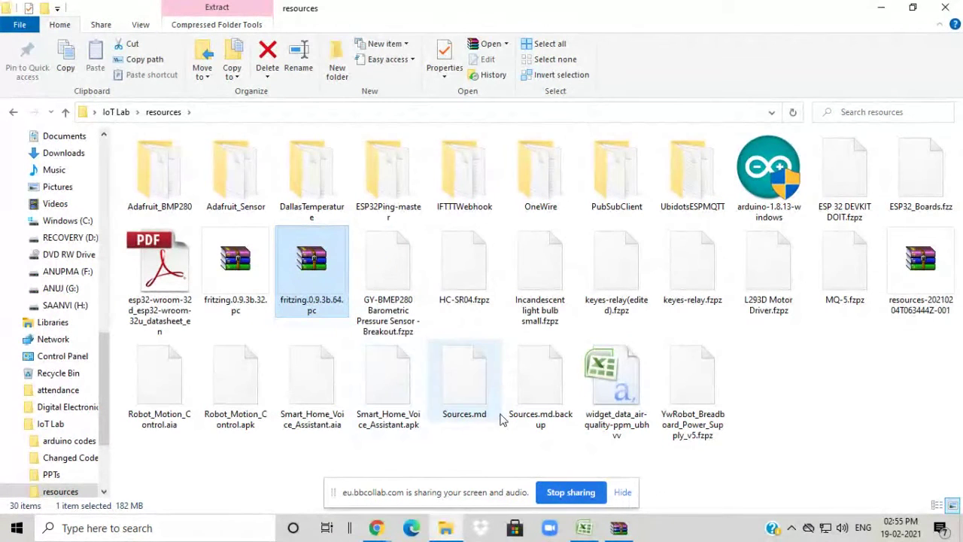
left_click(619, 528)
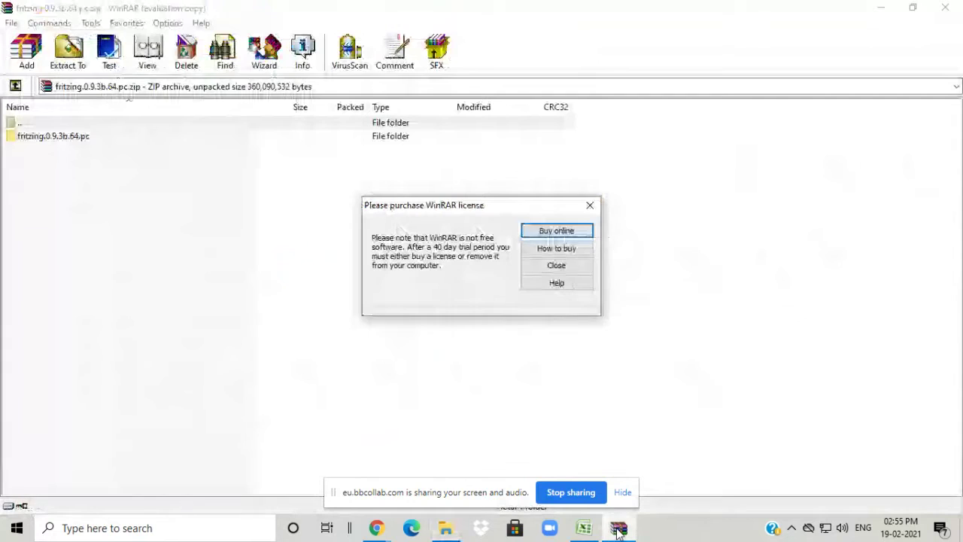
left_click(550, 267)
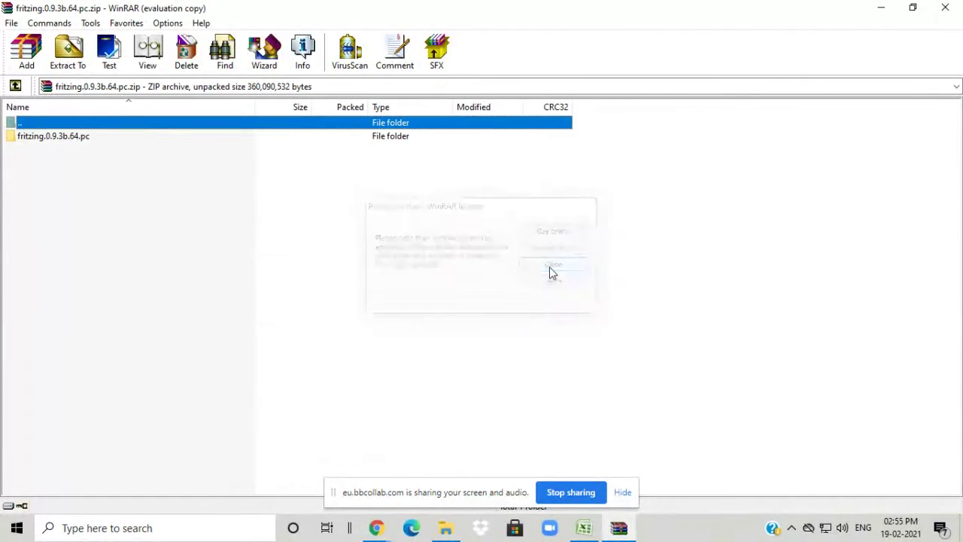
double_click(84, 139)
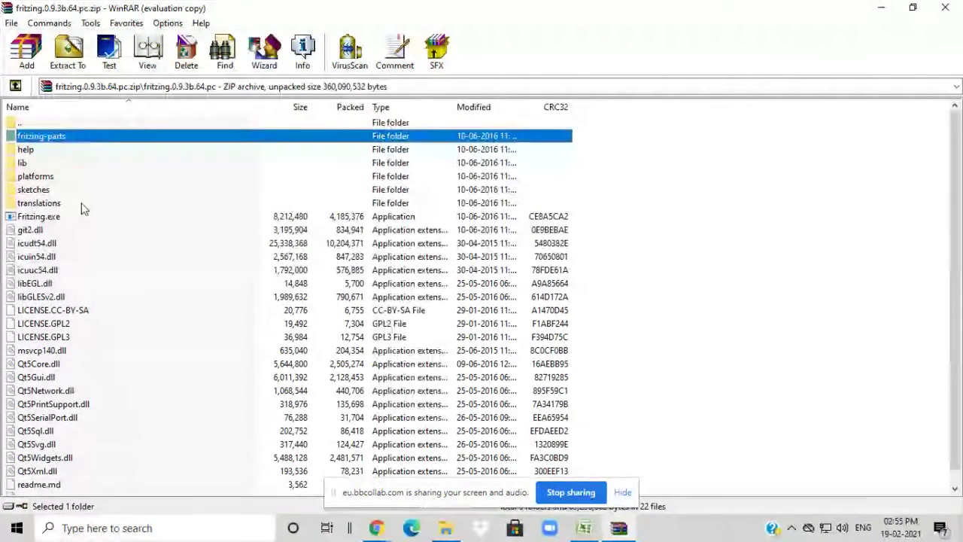
double_click(45, 217)
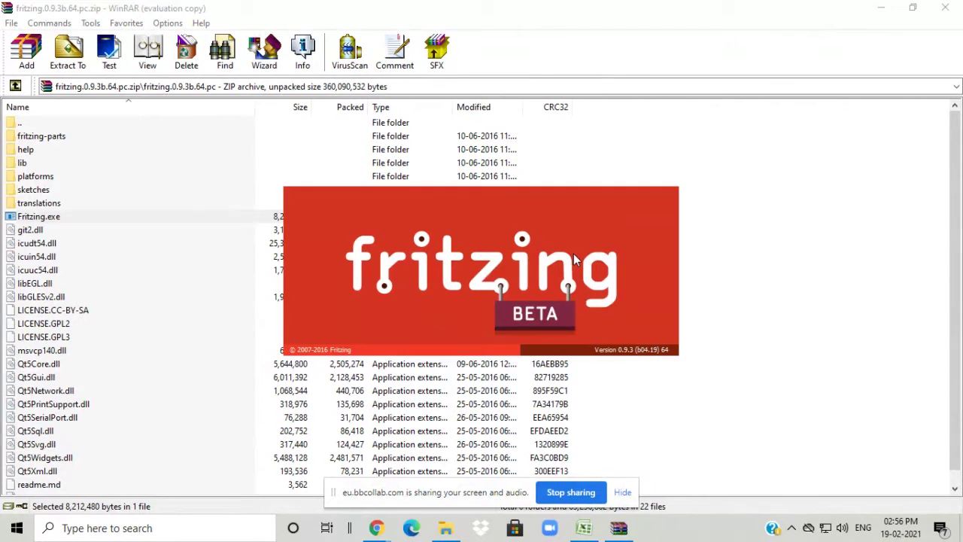
left_click(880, 15)
left_click(879, 11)
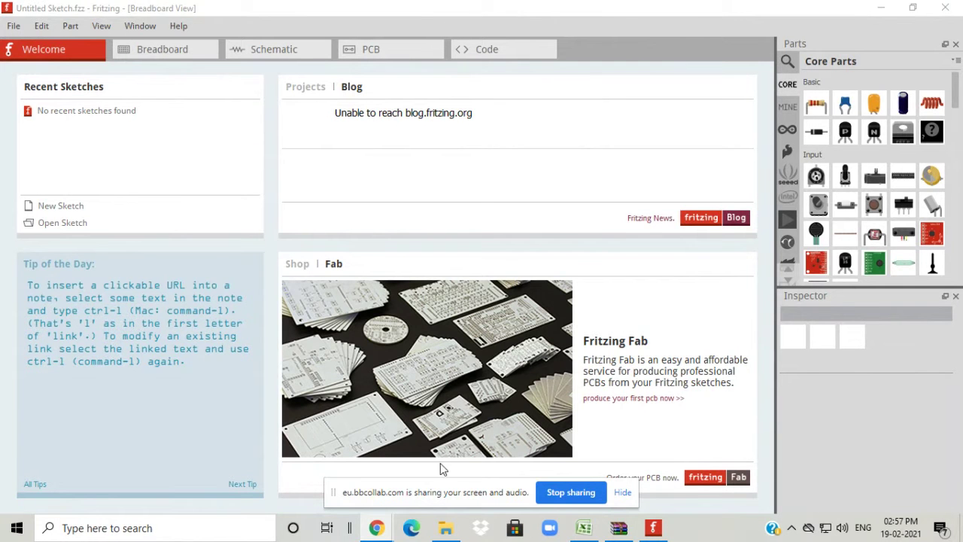
Step: Switch to the Bb Collaborate session in Chrome, read the latest messages in the Everyone chat, and return to Fritzing
mouse_move(380, 527)
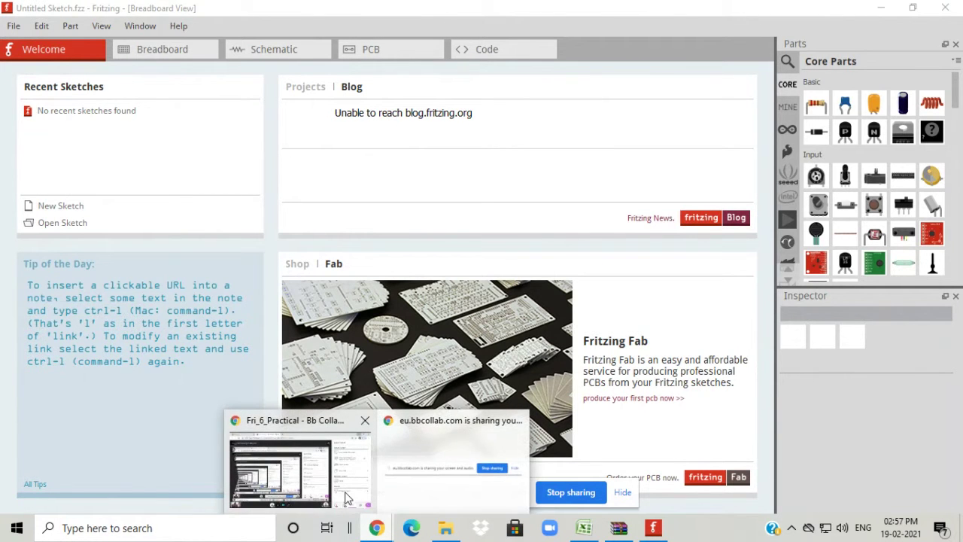
left_click(344, 498)
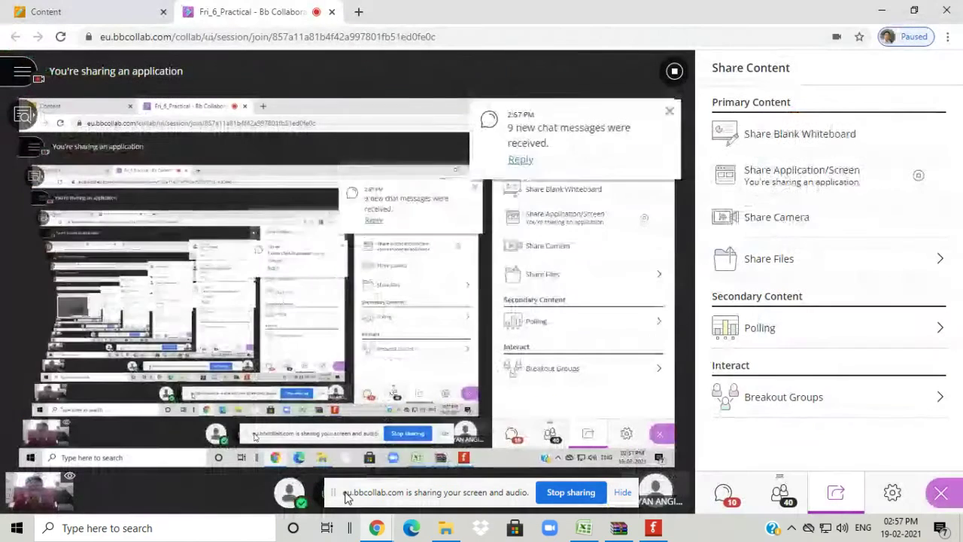
left_click(723, 493)
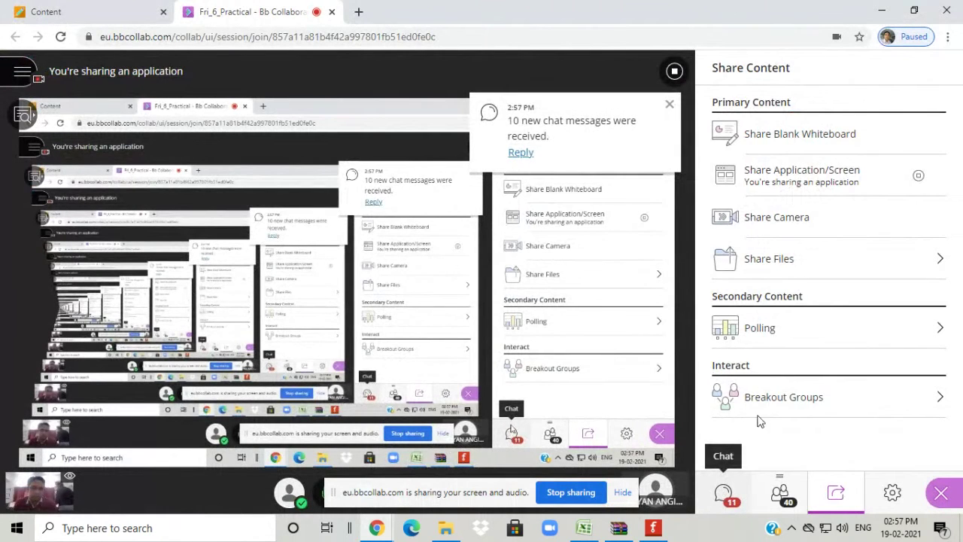
scroll(952, 278, "down", 10)
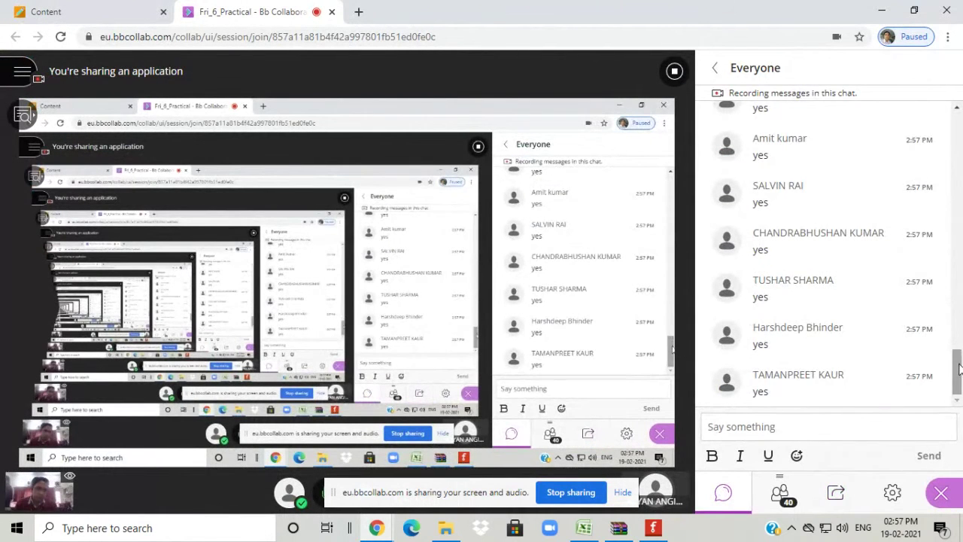
left_click(883, 12)
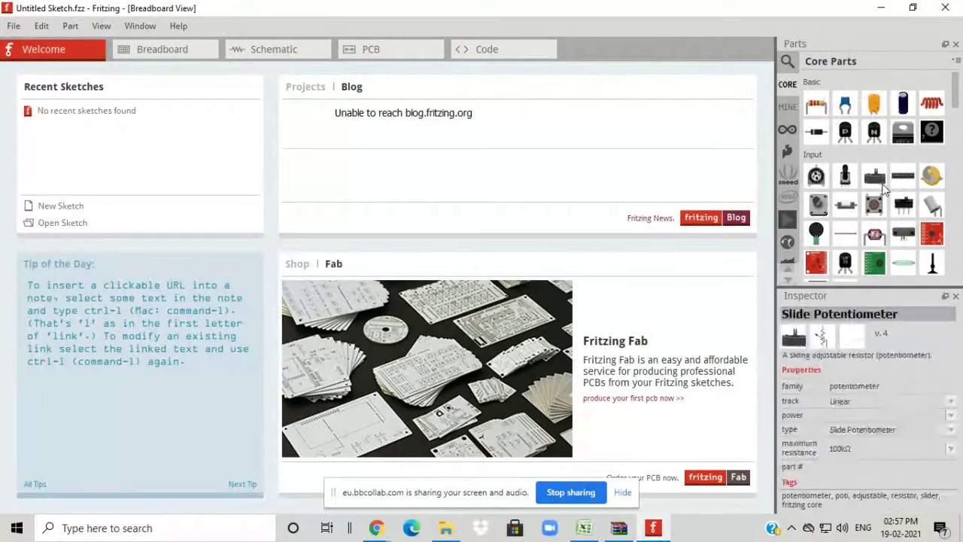
Step: Start a part import for the Core Parts bin and browse to the resources folder in Desktop > IoT Lab
left_click(957, 61)
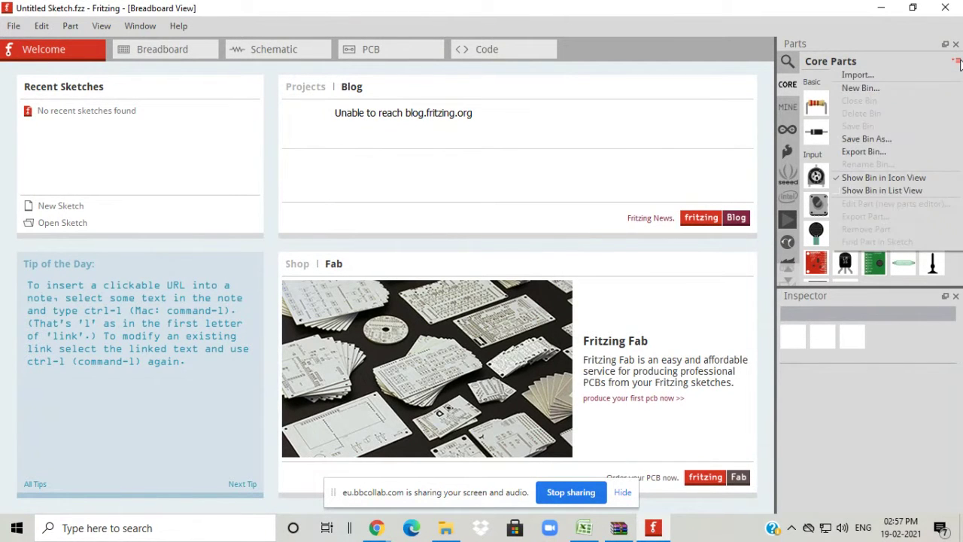
left_click(906, 72)
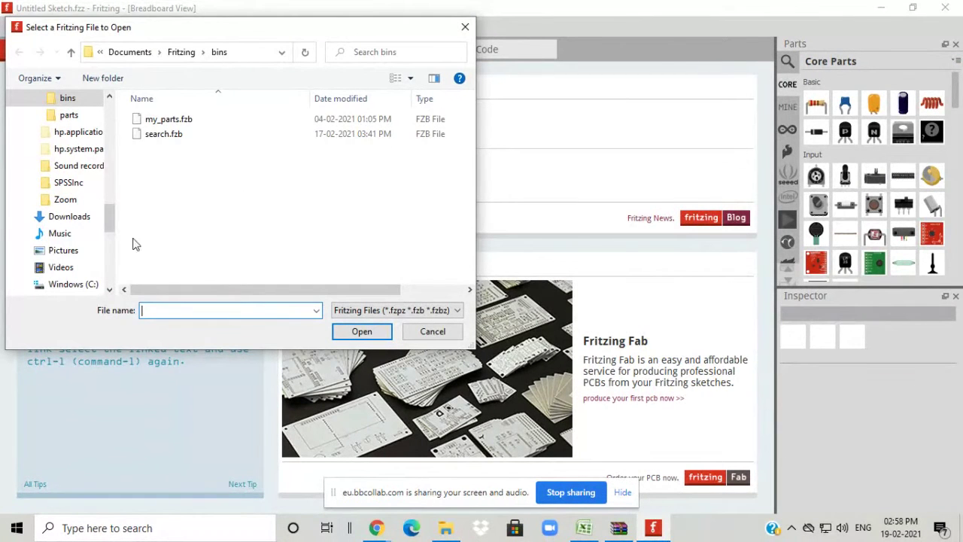
left_click_drag(111, 221, 110, 119)
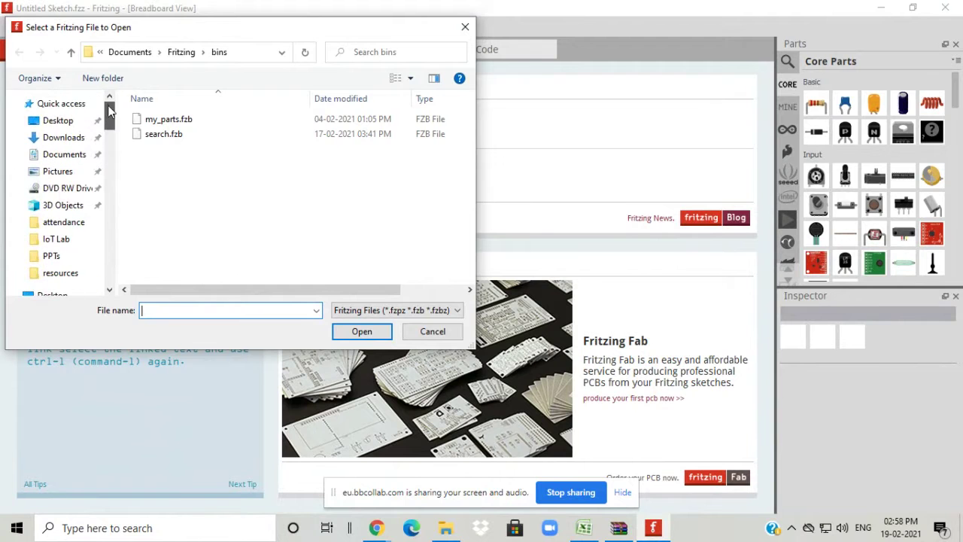
left_click(71, 123)
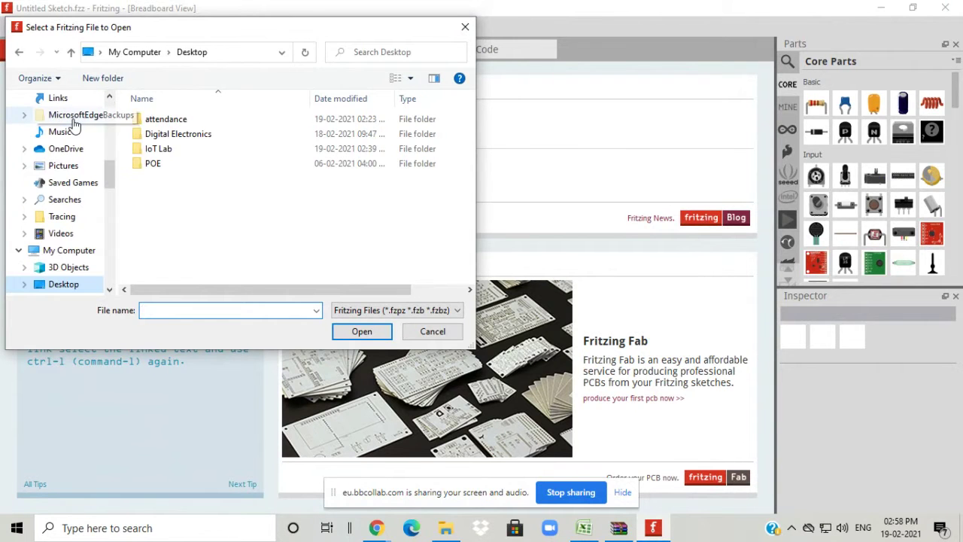
left_click(158, 151)
double_click(160, 150)
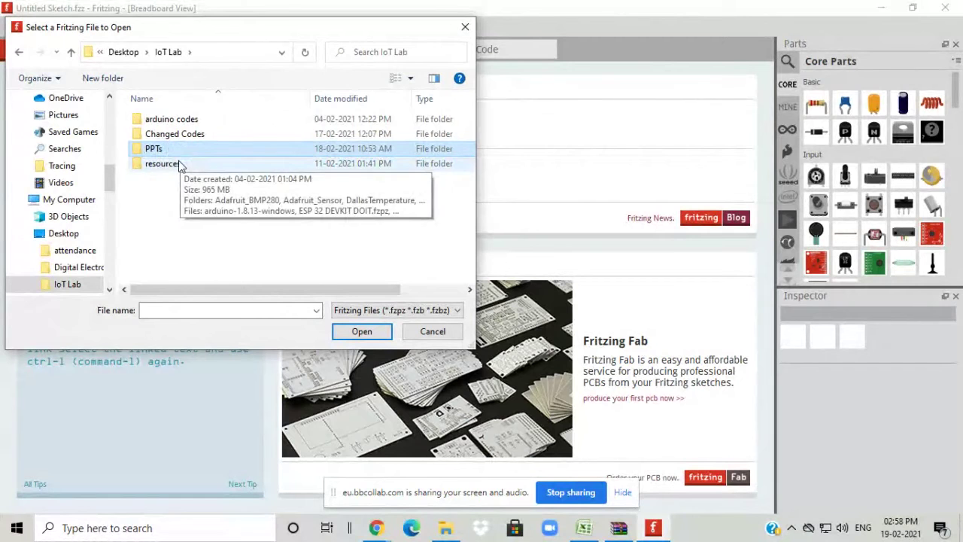
left_click(179, 165)
double_click(179, 165)
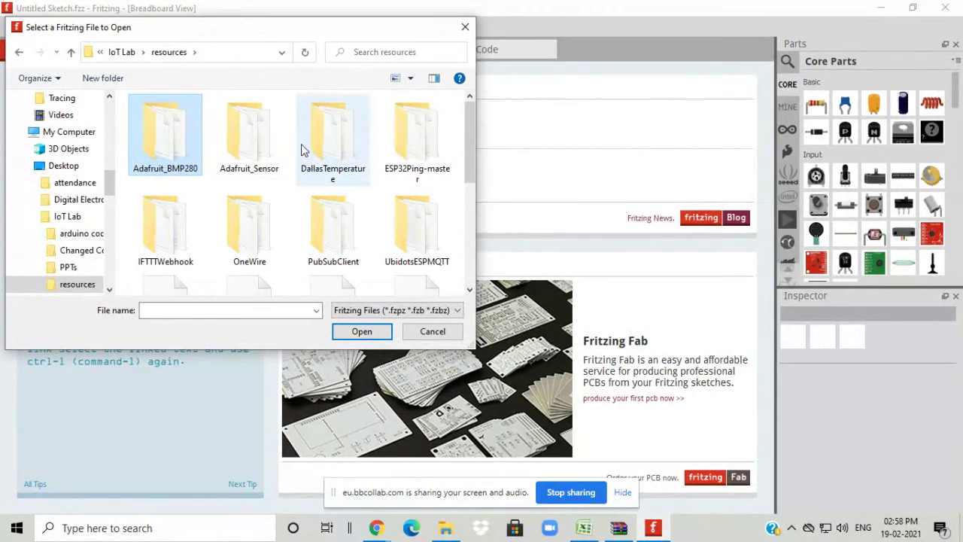
Step: Try to import the part file ESP 32 DEVKIT DOIT.fzpz from the resources folder
left_click_drag(469, 134, 469, 246)
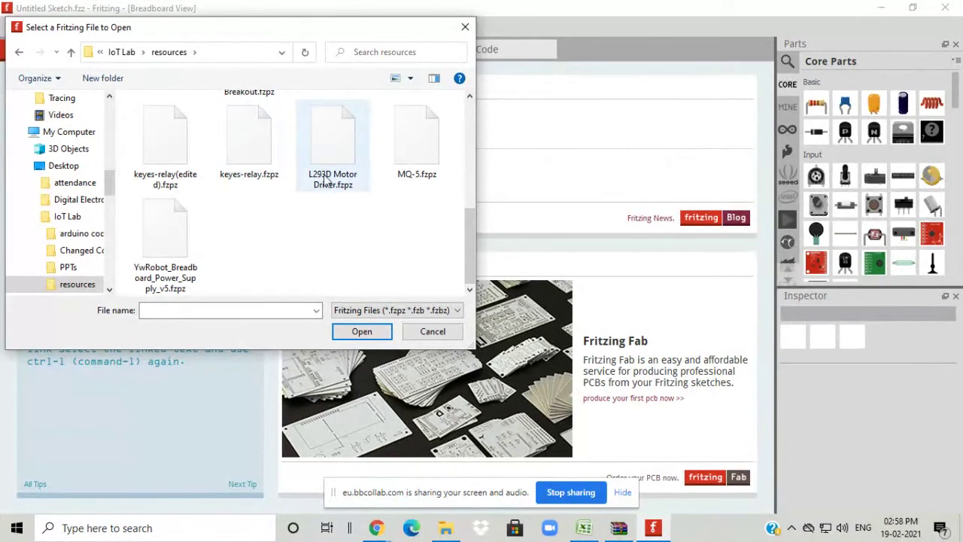
left_click(229, 176)
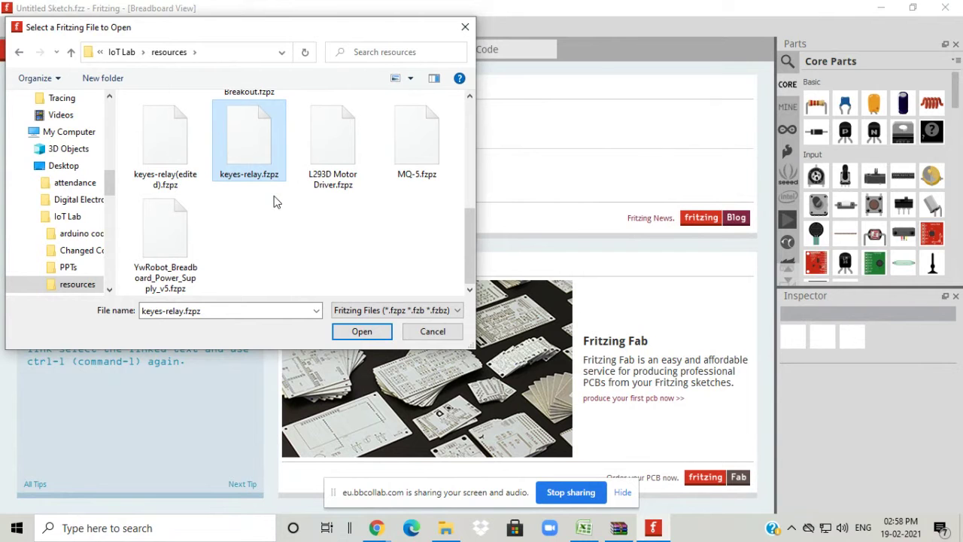
left_click(401, 257)
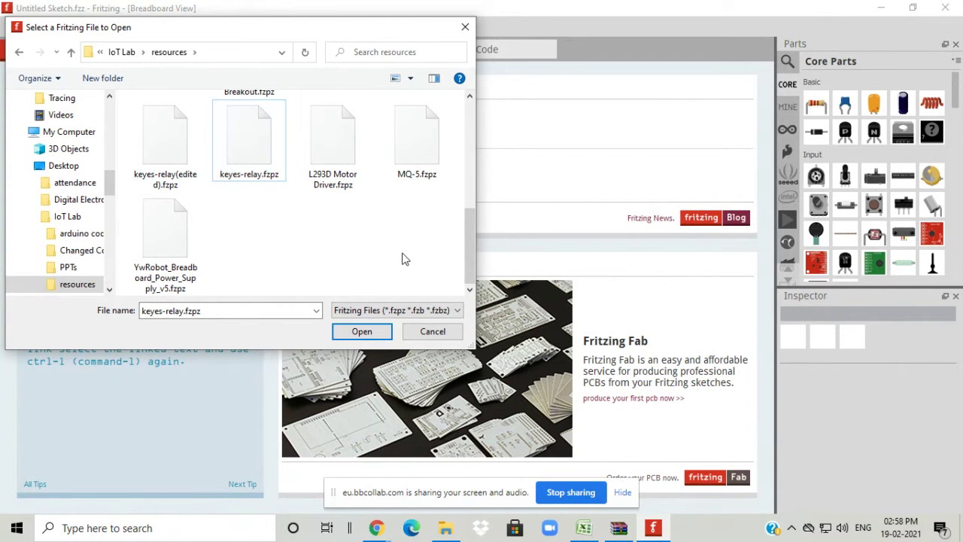
left_click_drag(466, 249, 466, 205)
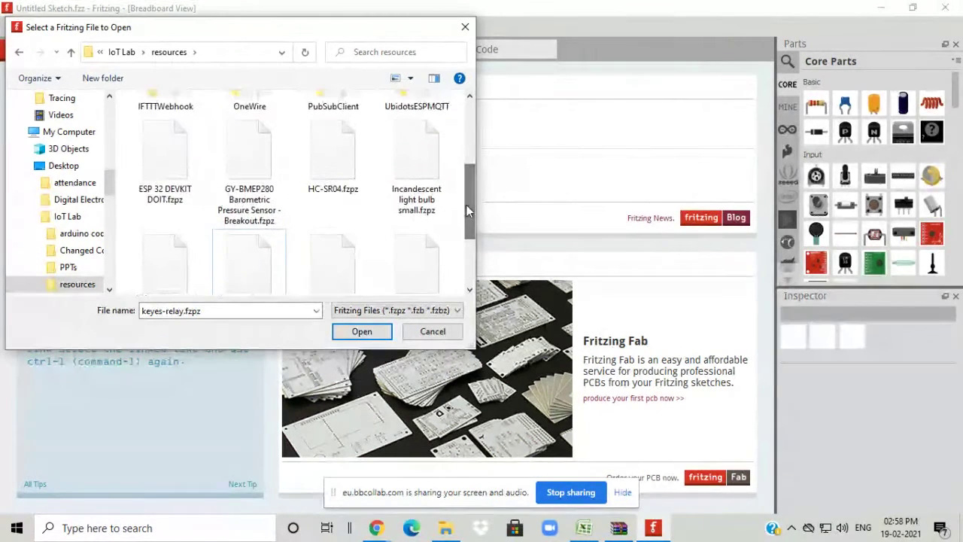
left_click(164, 172)
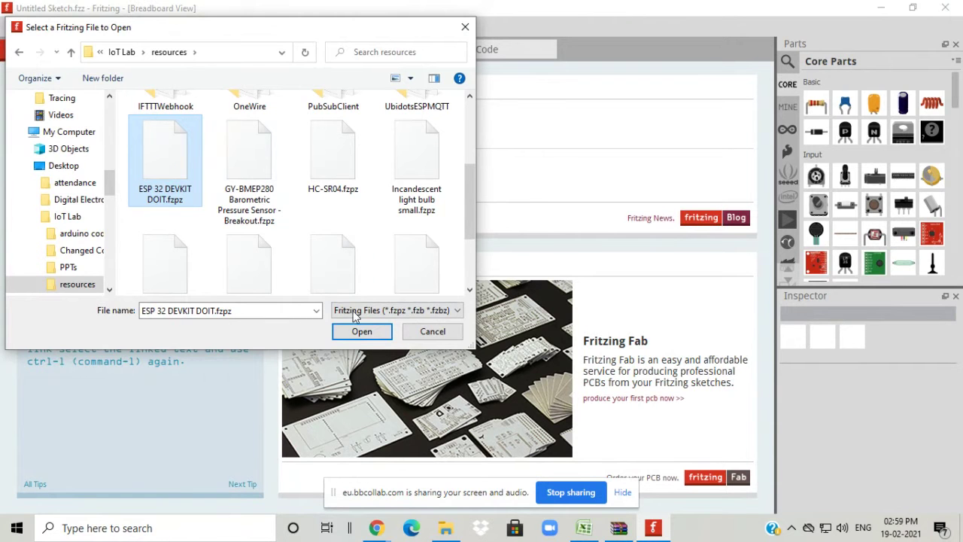
left_click(361, 333)
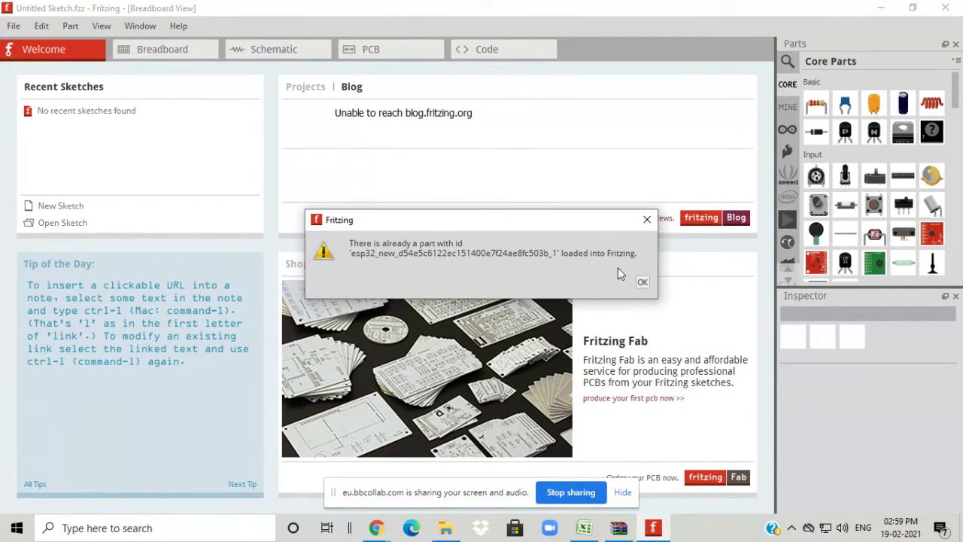
left_click(642, 283)
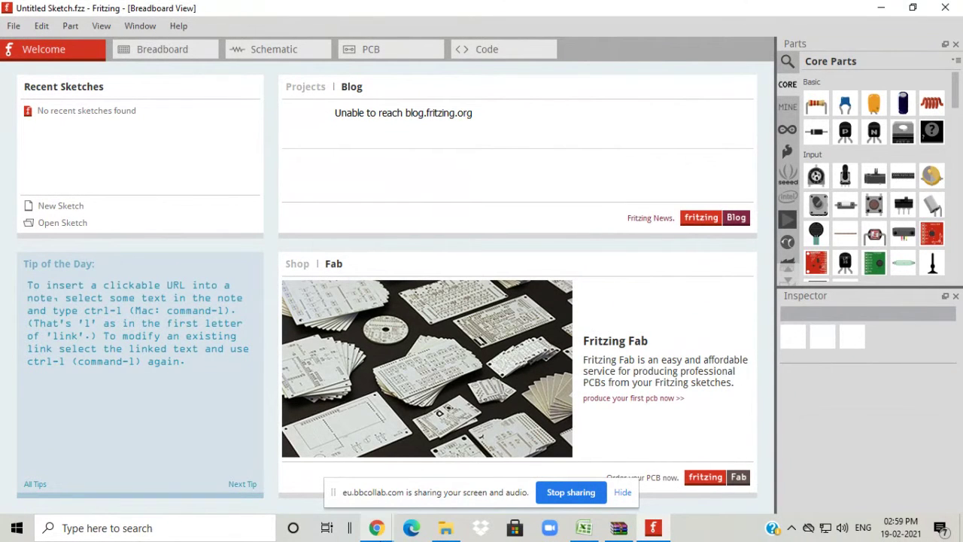
Step: Check the Everyone chat in the Chrome session for new replies and return to Fritzing
mouse_move(376, 528)
left_click(320, 482)
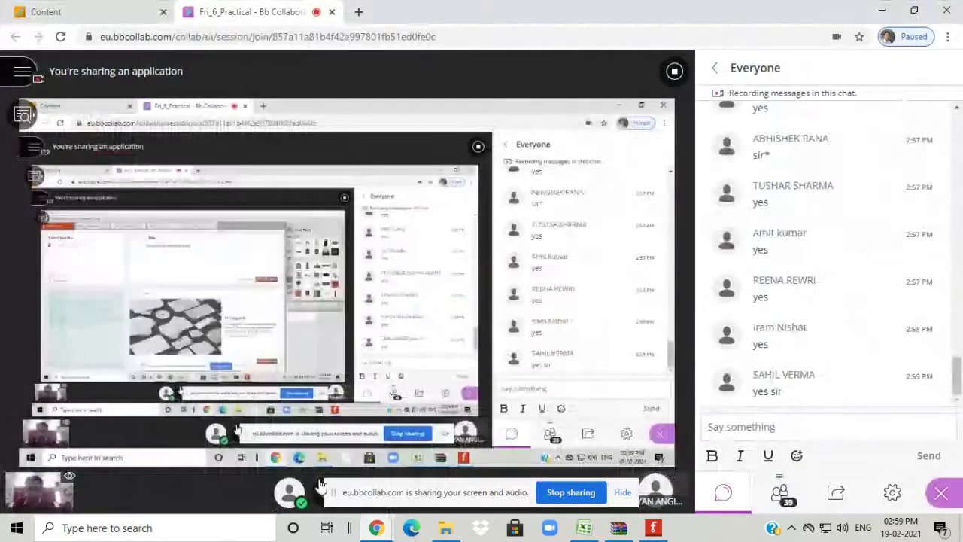
left_click(881, 11)
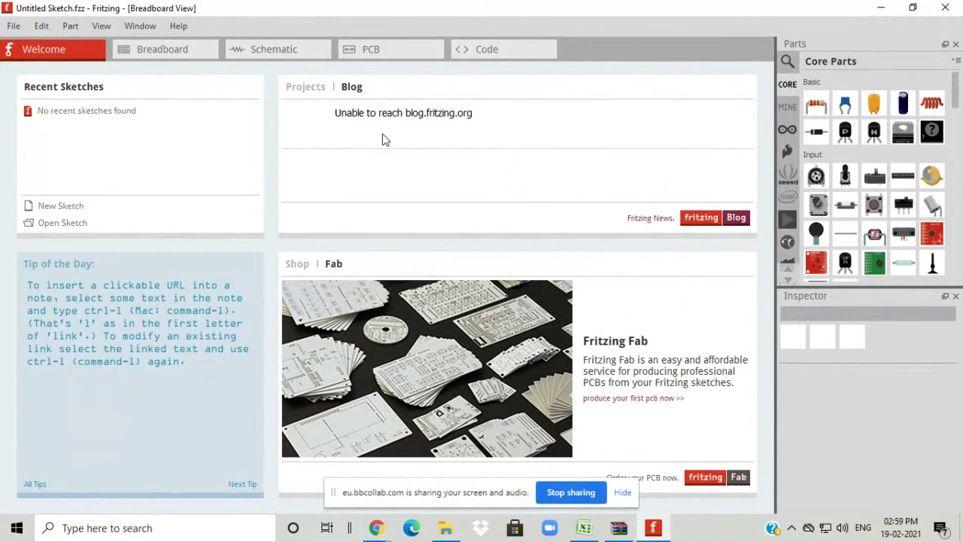
left_click(14, 29)
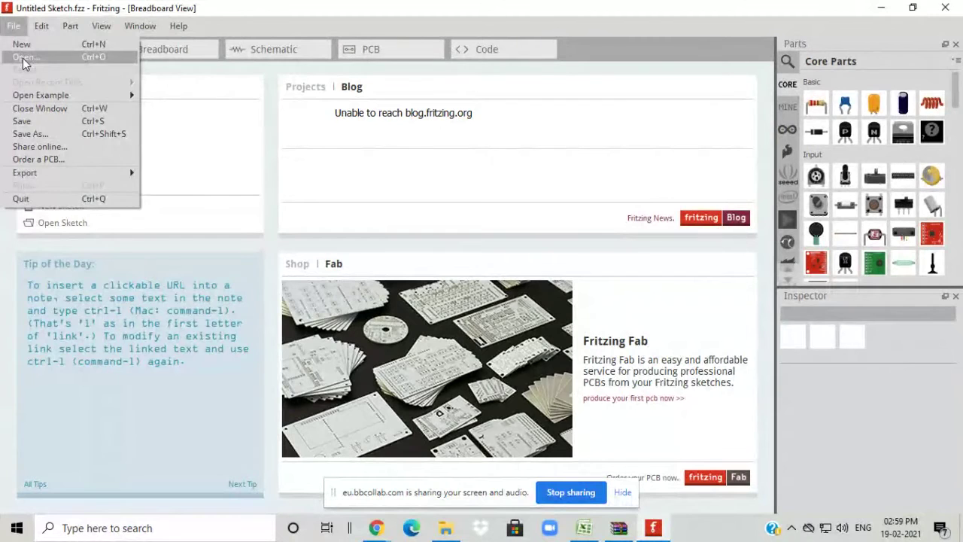
left_click(24, 58)
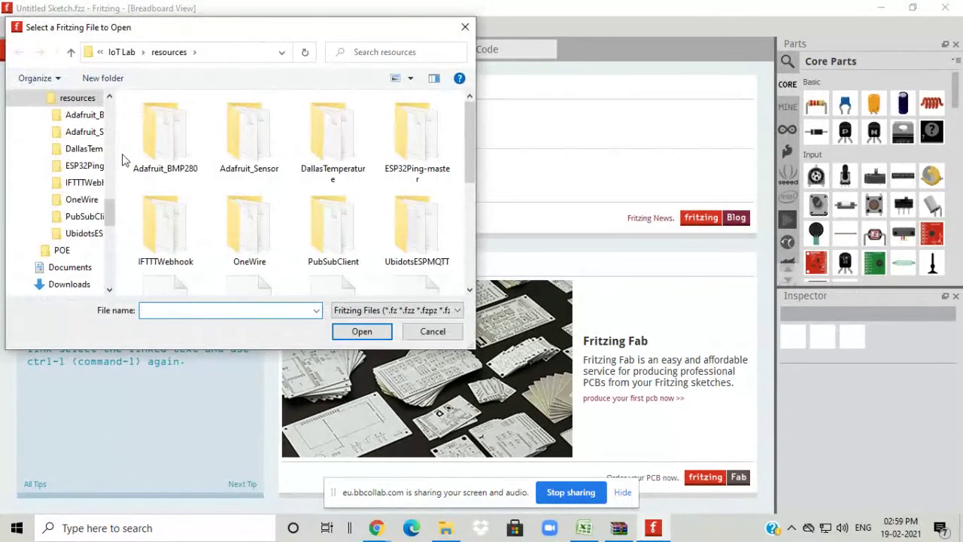
left_click(432, 332)
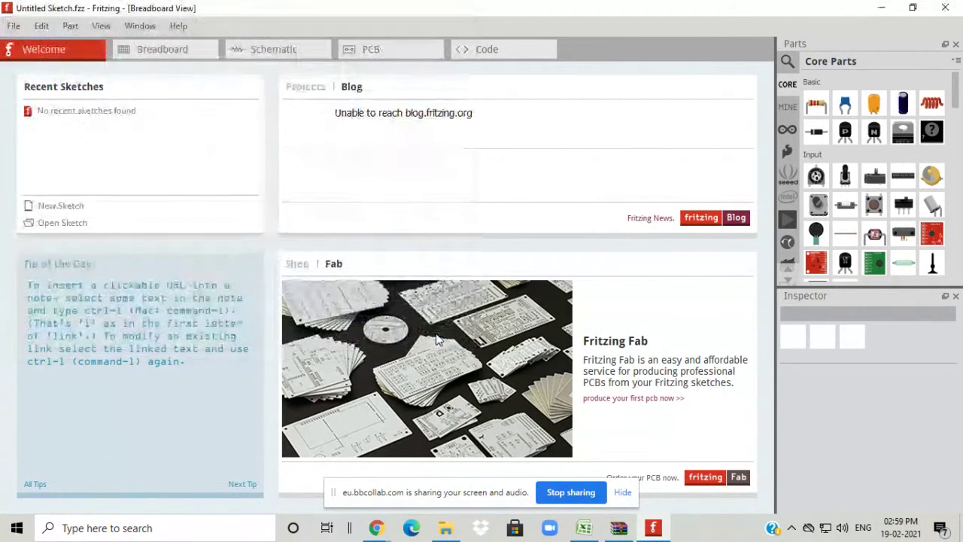
Step: Create a new sketch in breadboard view
left_click(14, 25)
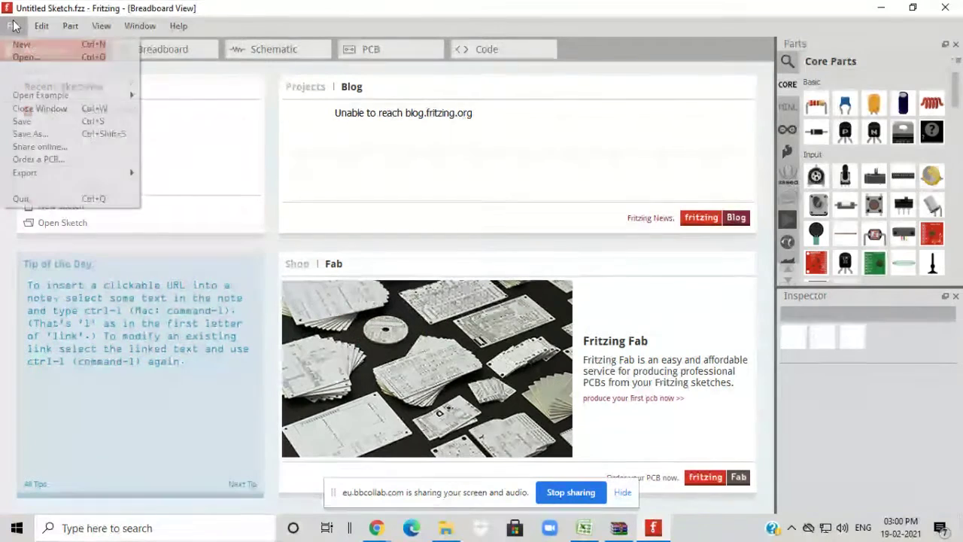
left_click(18, 45)
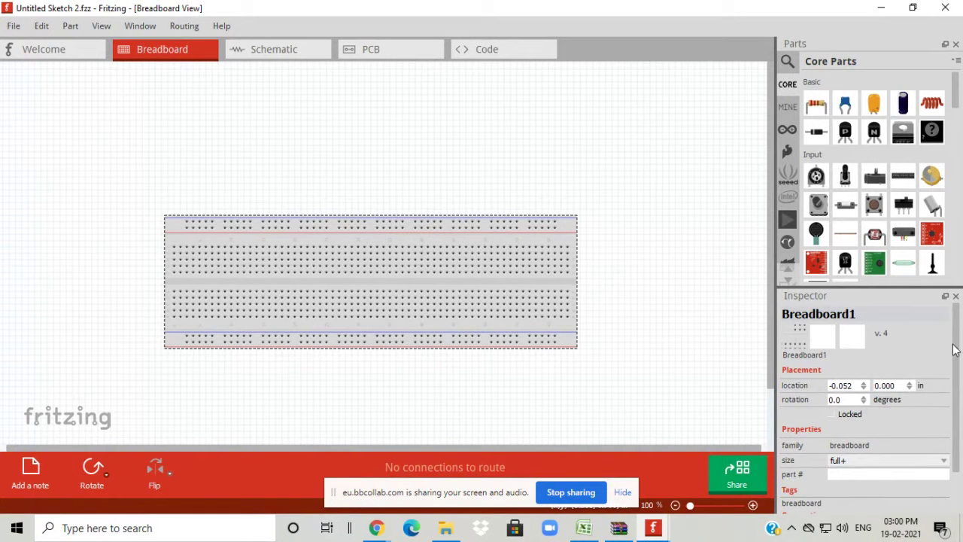
Step: Set the breadboard's size to half and move it to the right part of the sketch canvas
left_click_drag(954, 350, 960, 389)
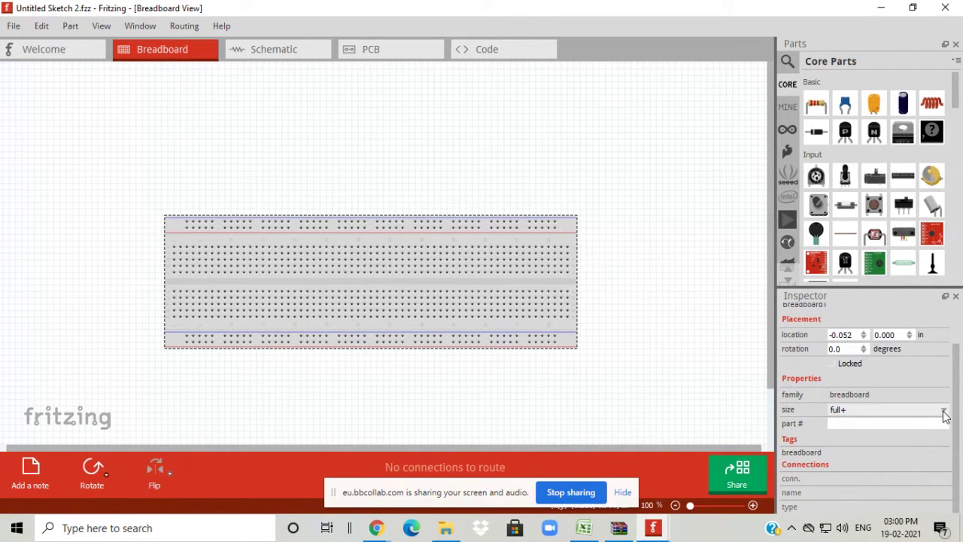
left_click(945, 410)
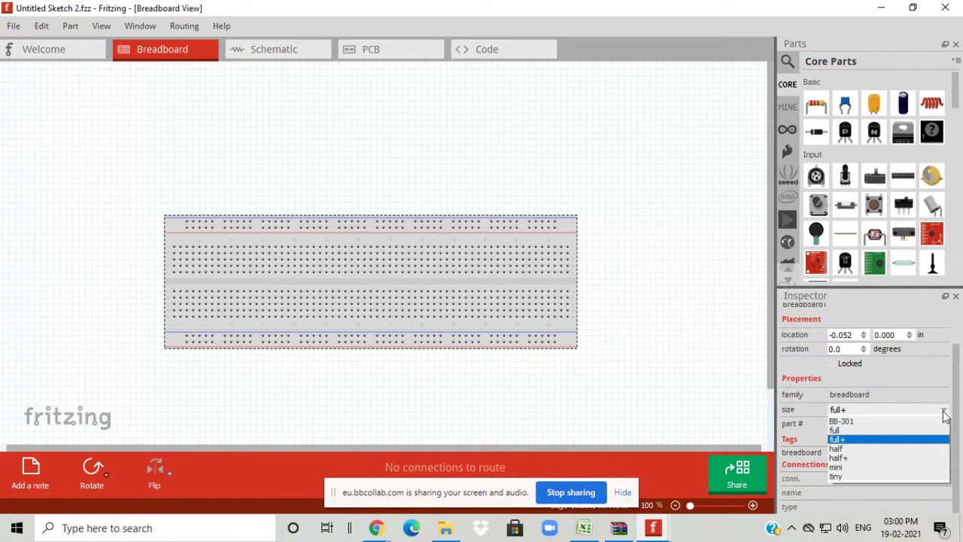
left_click(859, 450)
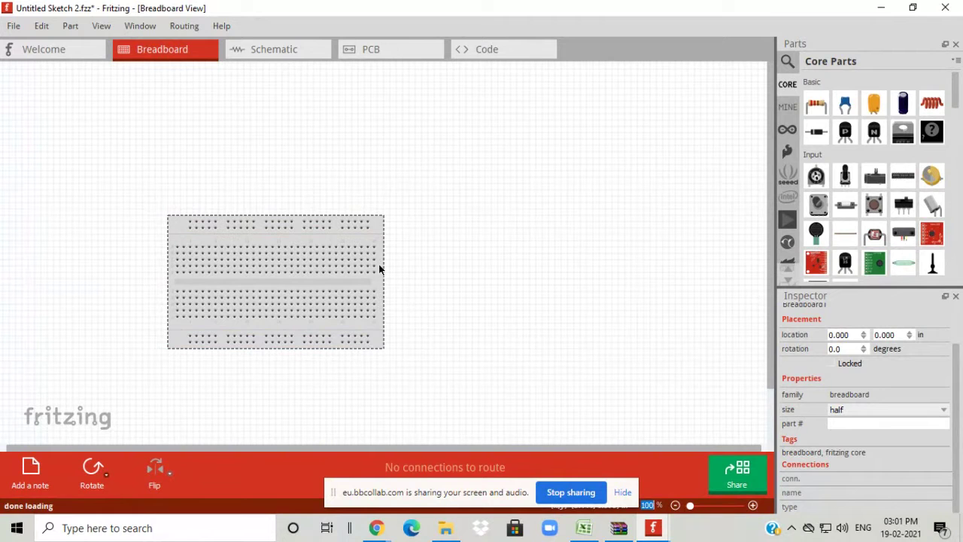
left_click_drag(371, 238, 666, 226)
left_click(735, 252)
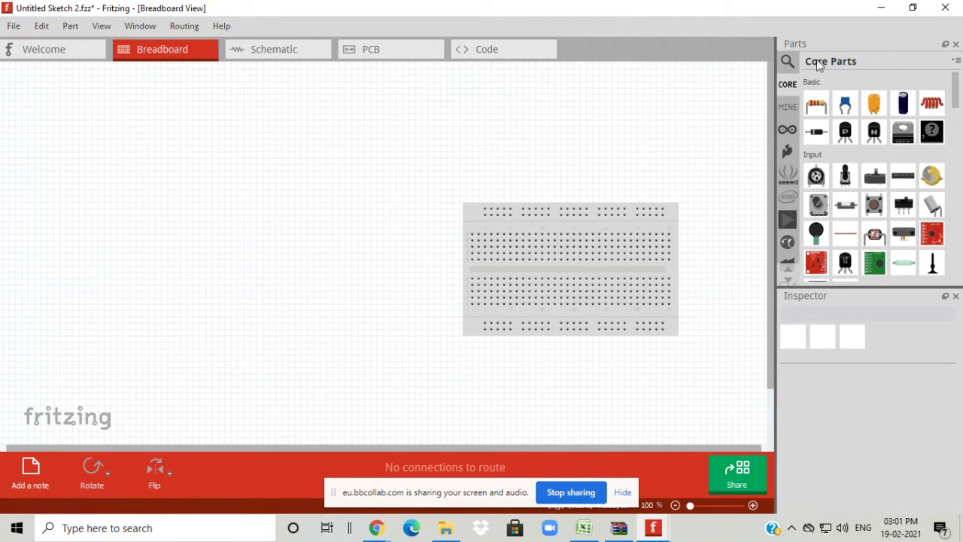
Step: Place a 220 Ω resistor in the upper half of the breadboard and an Arduino UNO beside the breadboard
mouse_move(816, 106)
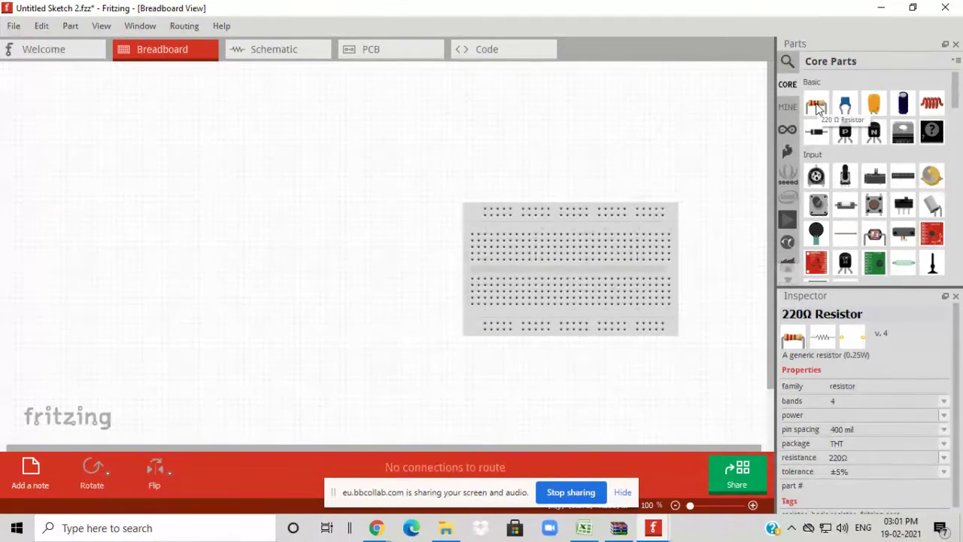
left_click_drag(817, 106, 586, 247)
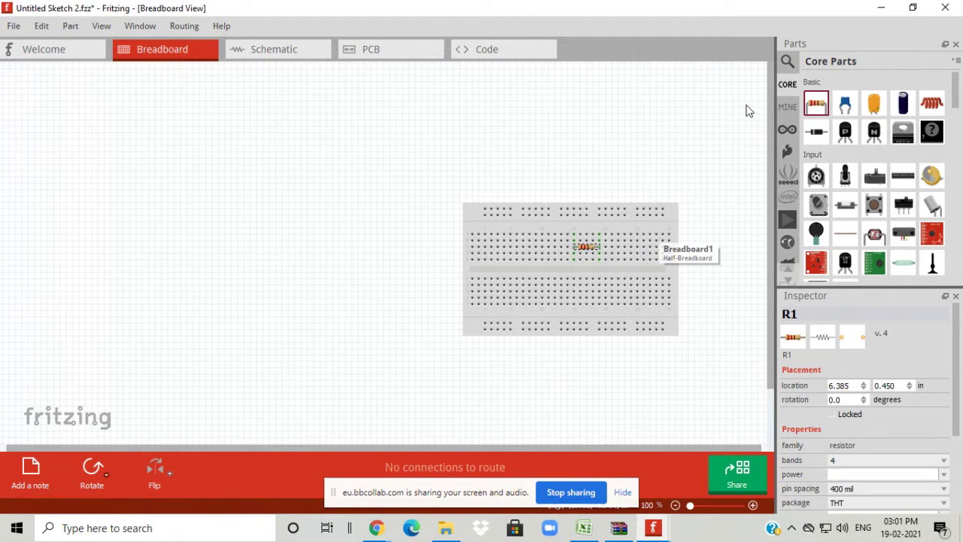
left_click(788, 134)
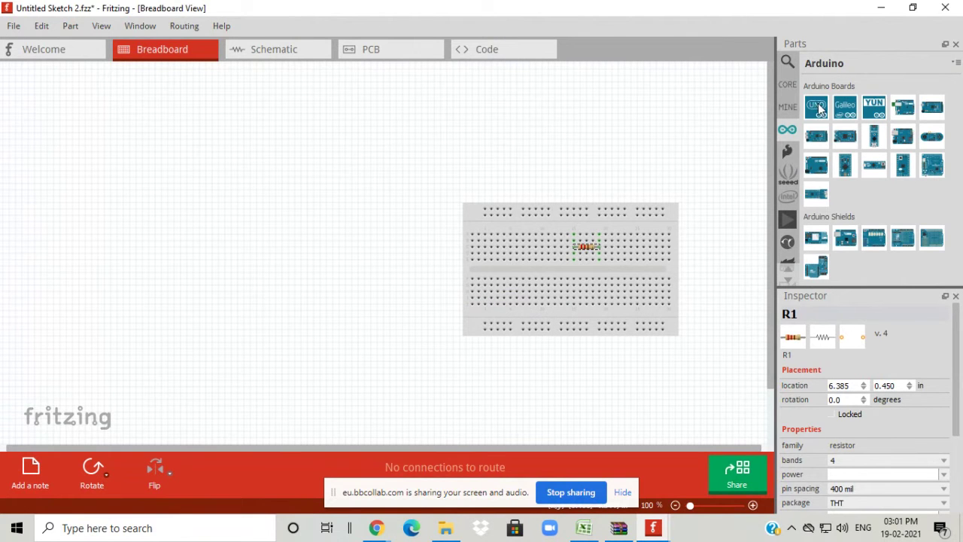
left_click(819, 107)
left_click_drag(244, 213, 163, 200)
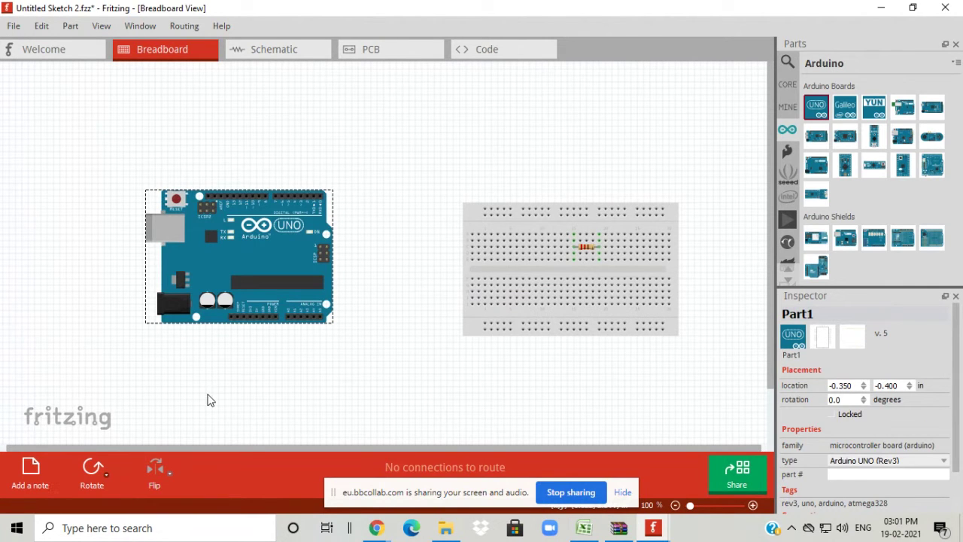
Step: Rotate the Arduino UNO 90° counterclockwise three times so its digital pins face the breadboard
left_click(103, 467)
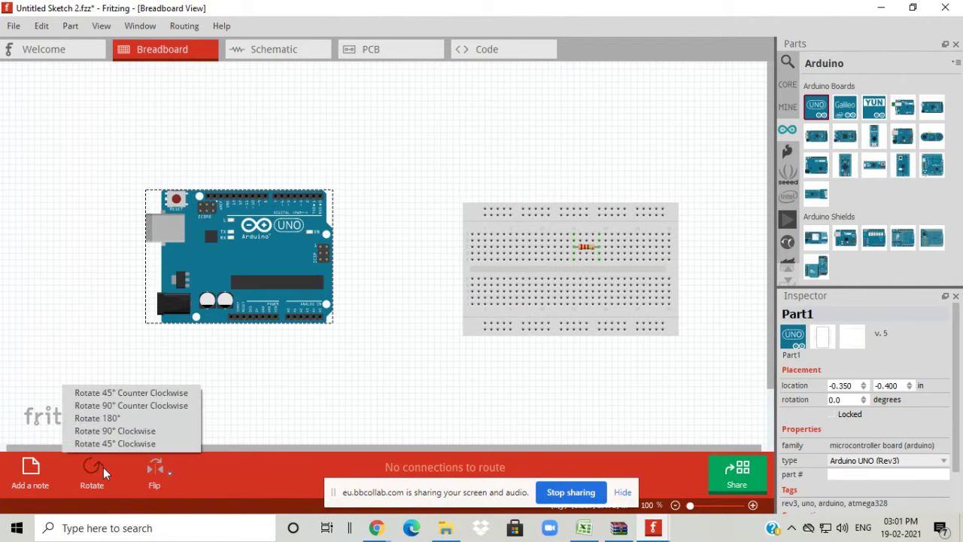
left_click(124, 406)
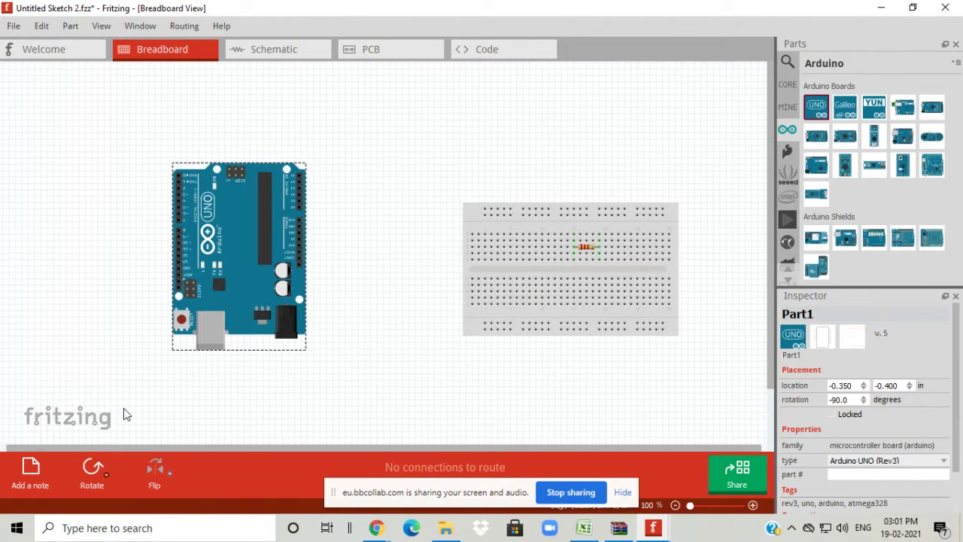
left_click(109, 464)
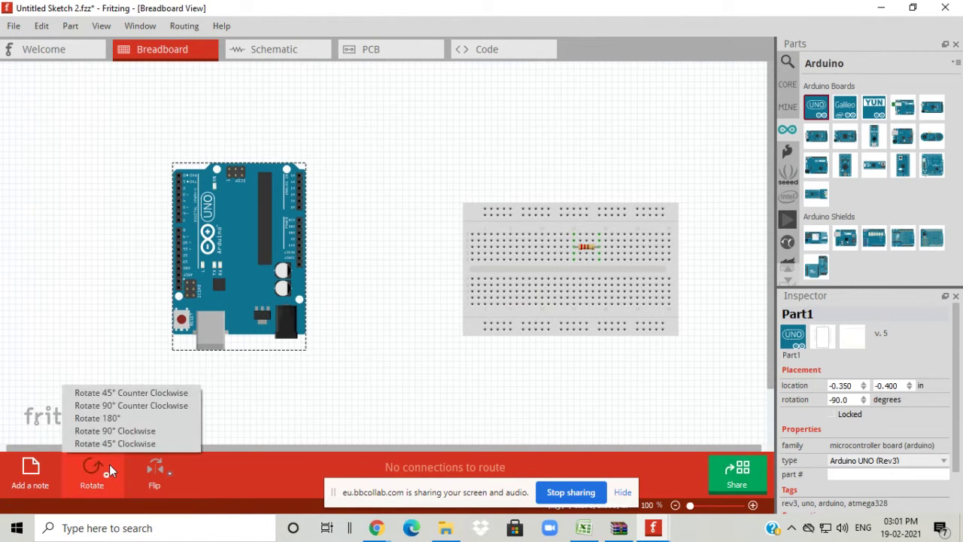
left_click(143, 406)
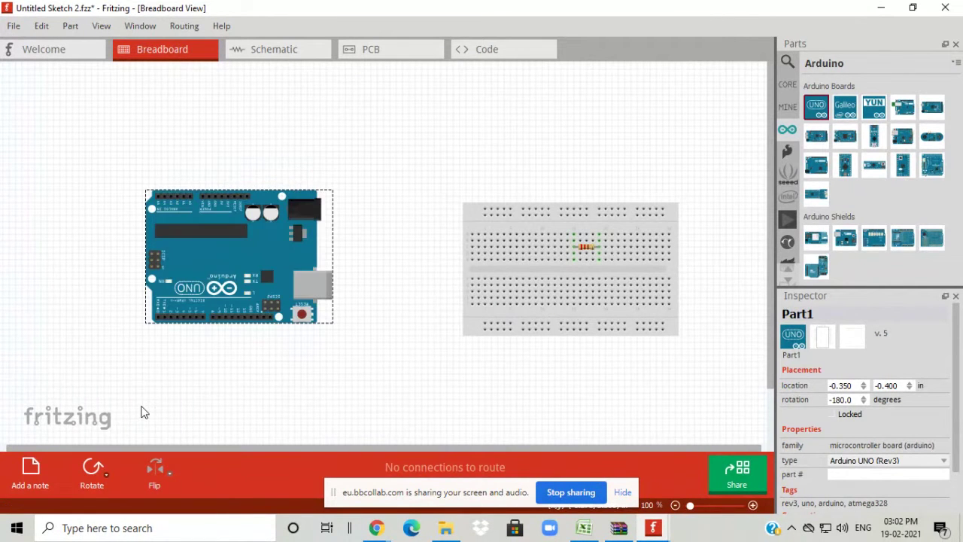
left_click(112, 476)
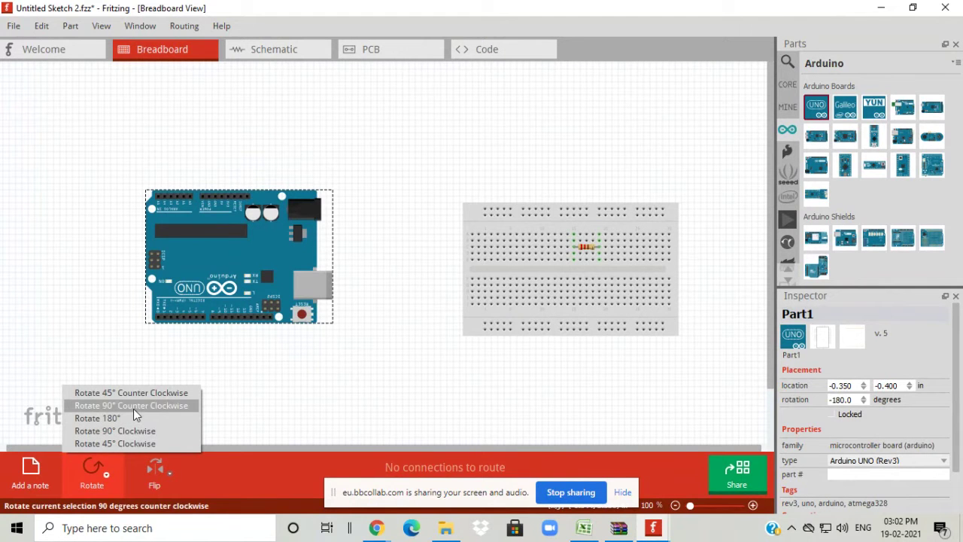
left_click(133, 407)
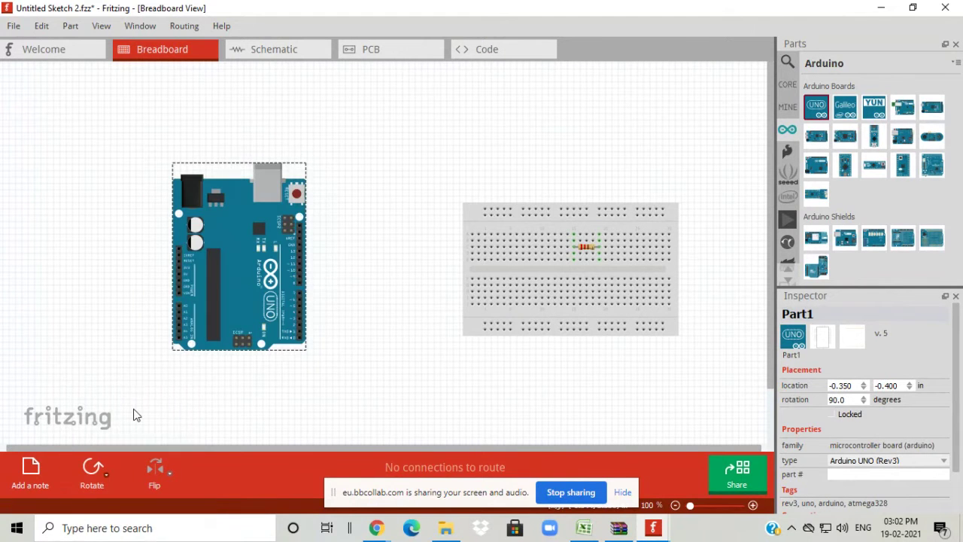
left_click(112, 291)
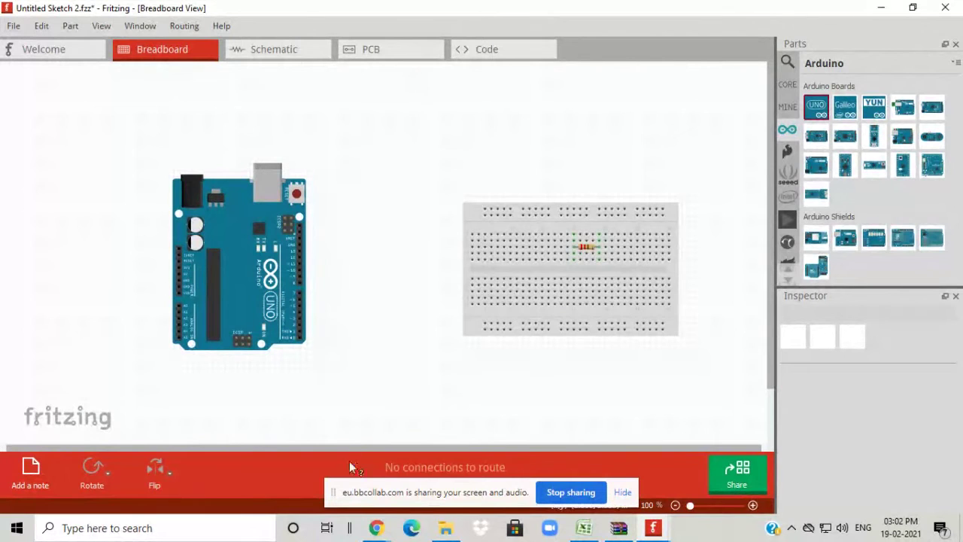
Step: Check the Everyone chat in the Chrome session for students' replies, and return to Fritzing
mouse_move(378, 529)
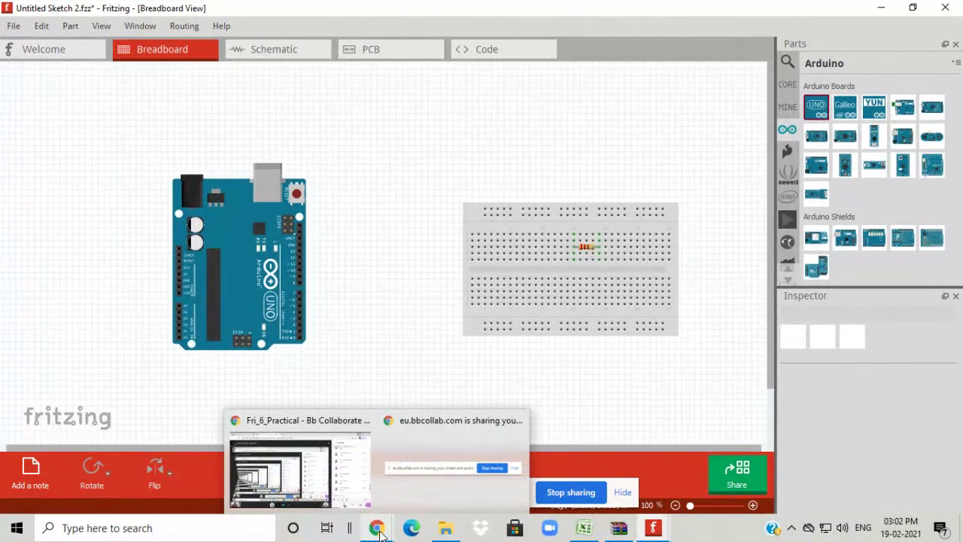
left_click(323, 469)
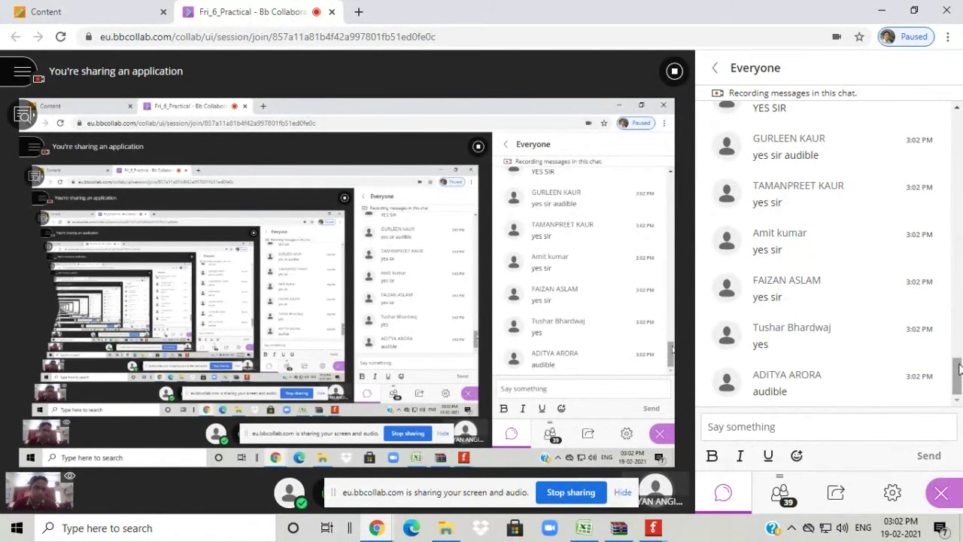
left_click(882, 11)
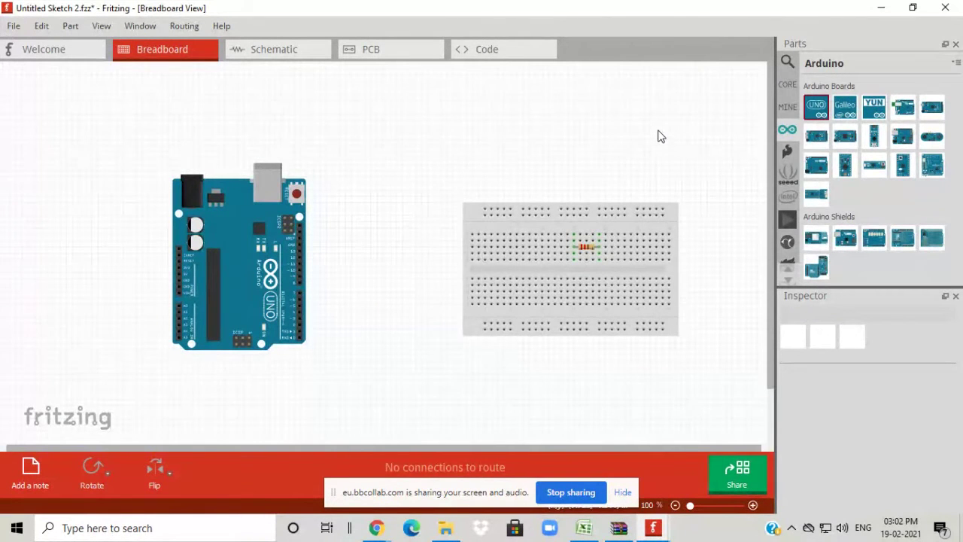
Step: Search the parts library for LED and place a red LED in row A, columns 9 and 10, of the breadboard
left_click(788, 64)
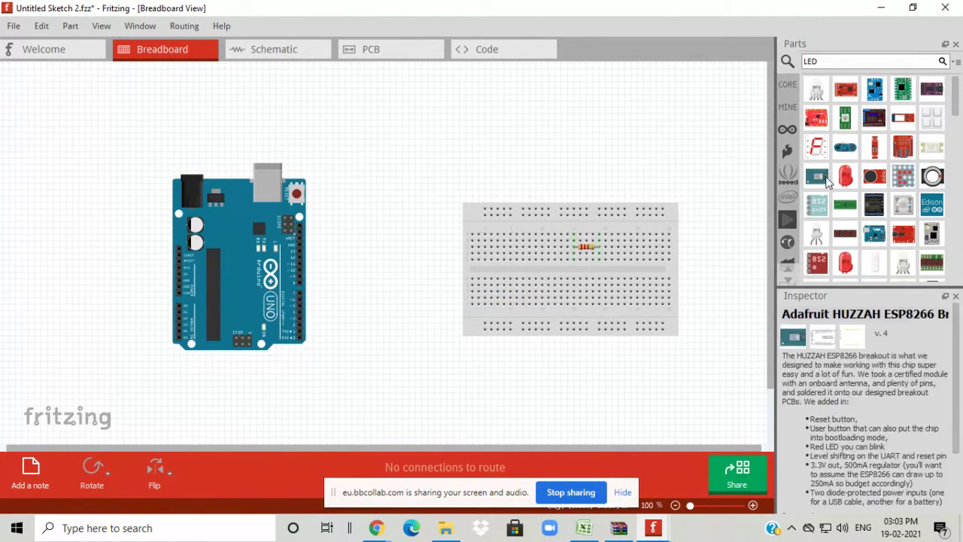
left_click_drag(845, 179, 543, 204)
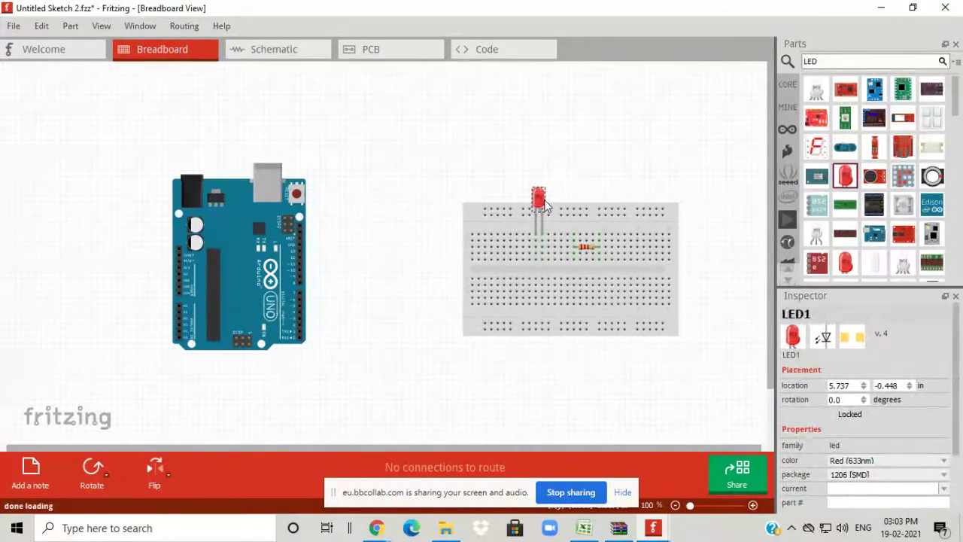
left_click(612, 179)
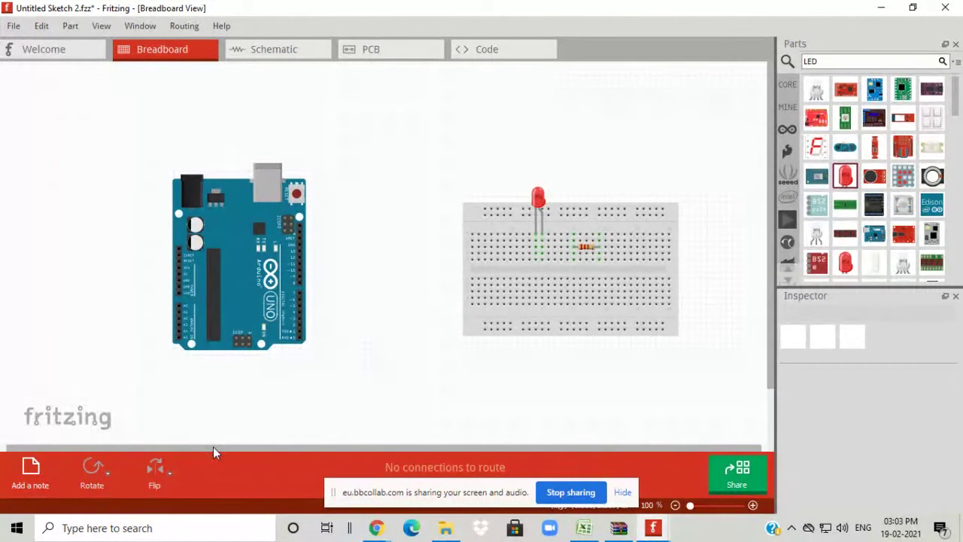
Step: Examine the breadboard's hole layout and the placed LED and resistor at 200% zoom
left_click(753, 506)
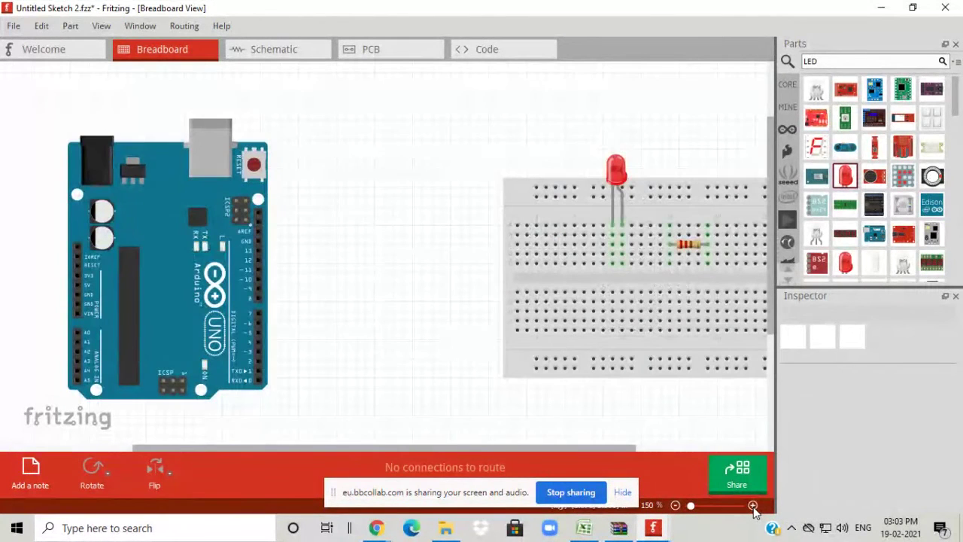
left_click_drag(611, 397, 545, 374)
left_click(572, 406)
left_click_drag(559, 447, 611, 447)
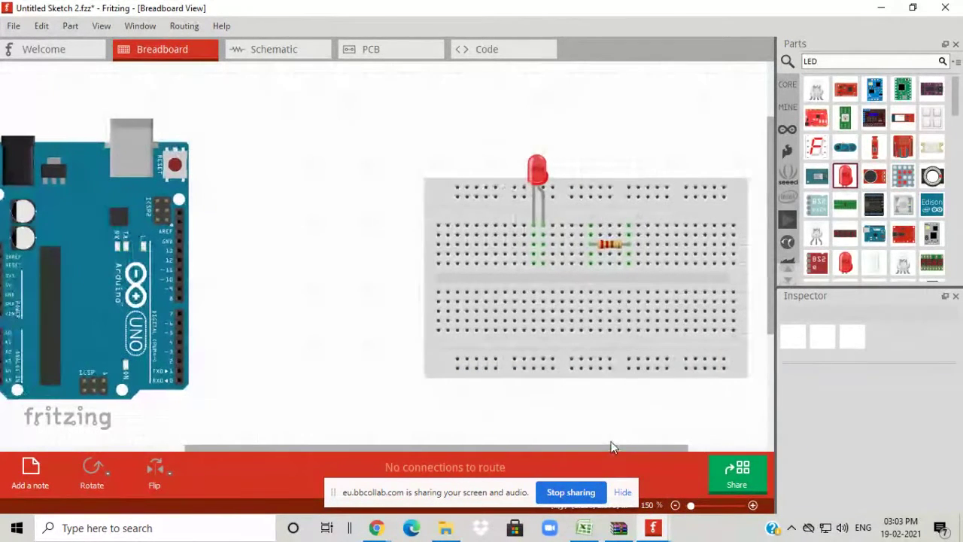
left_click(752, 505)
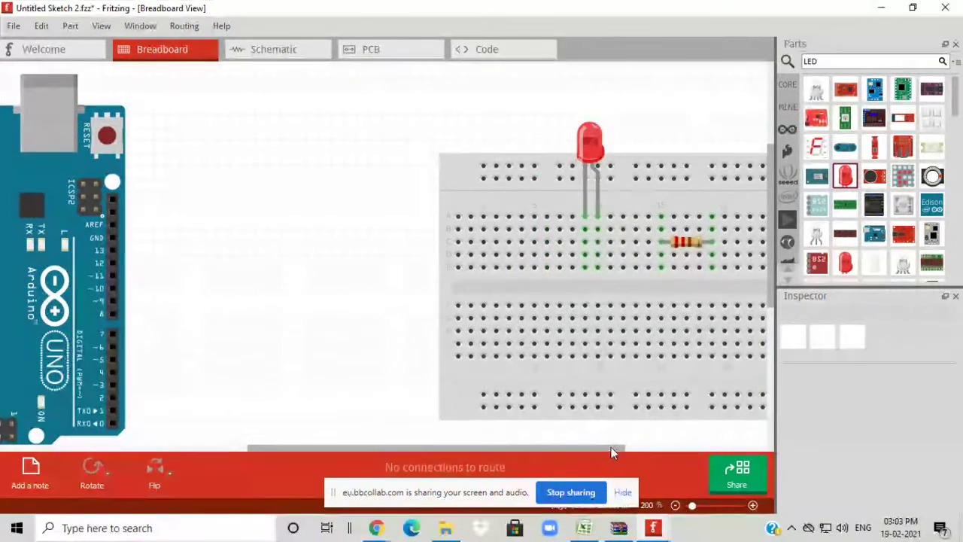
left_click_drag(611, 447, 673, 447)
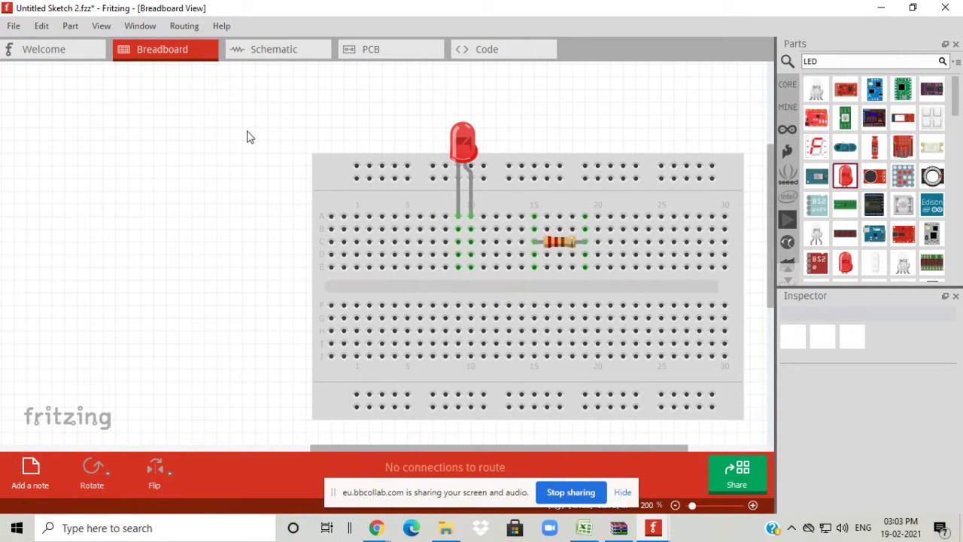
Step: Read the students' answers about the breadboard connections in Chrome's Everyone chat, and switch back to Fritzing
left_click(381, 533)
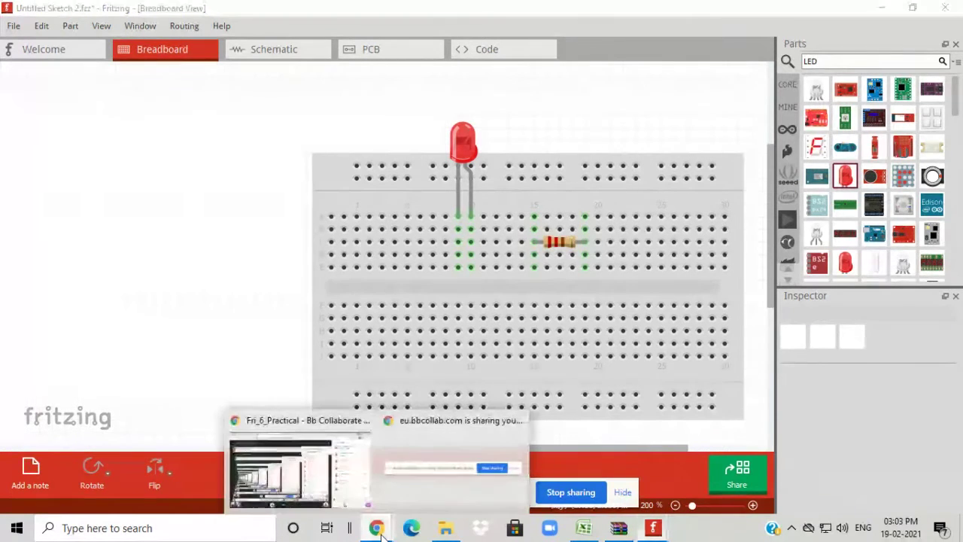
left_click(345, 504)
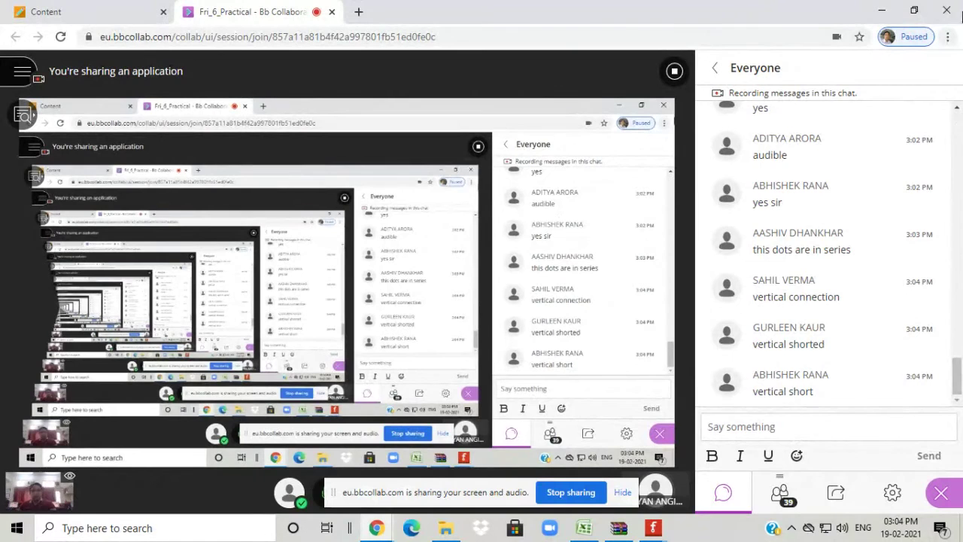
left_click(882, 11)
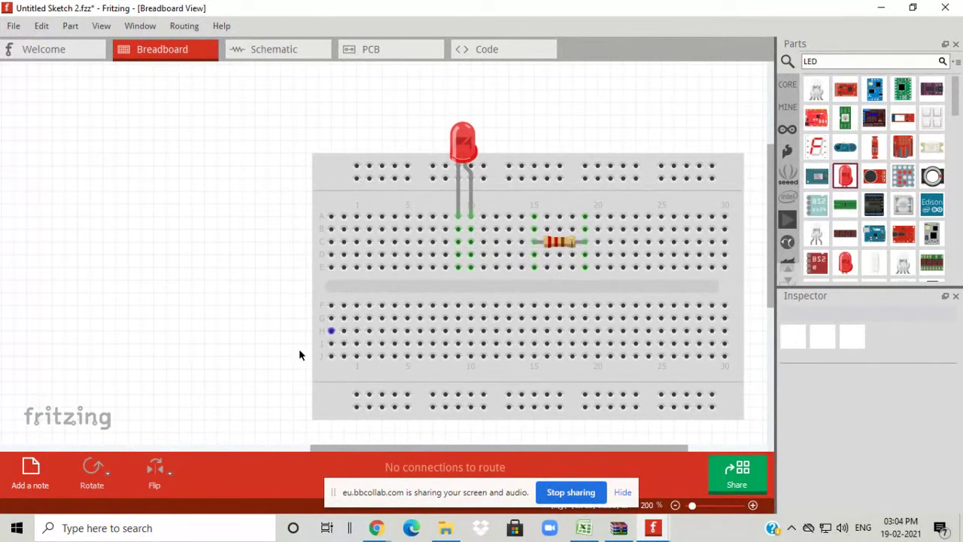
Step: Wire Arduino pin 13 to the LED's column 9 leg, and a GND pin to the breadboard's lower outer rail
left_click(675, 505)
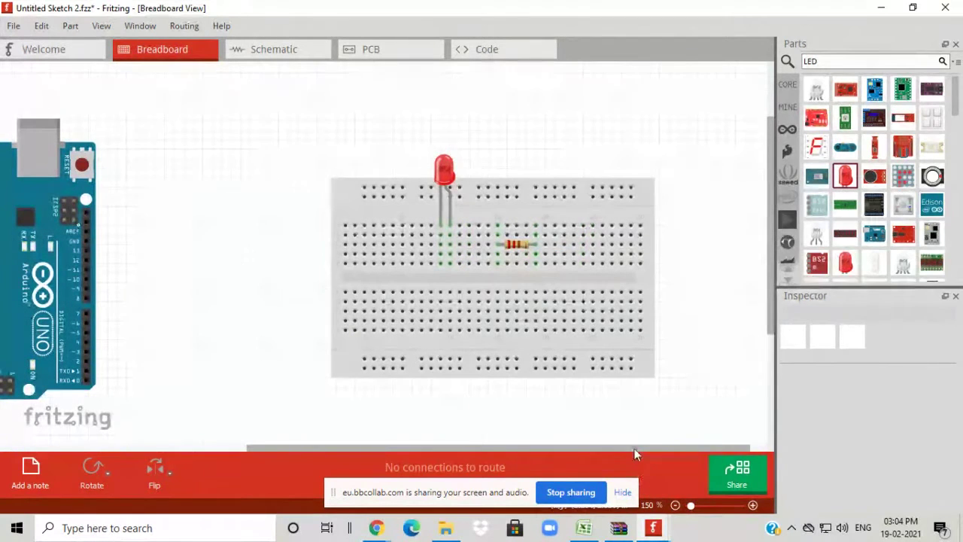
left_click_drag(634, 447, 546, 444)
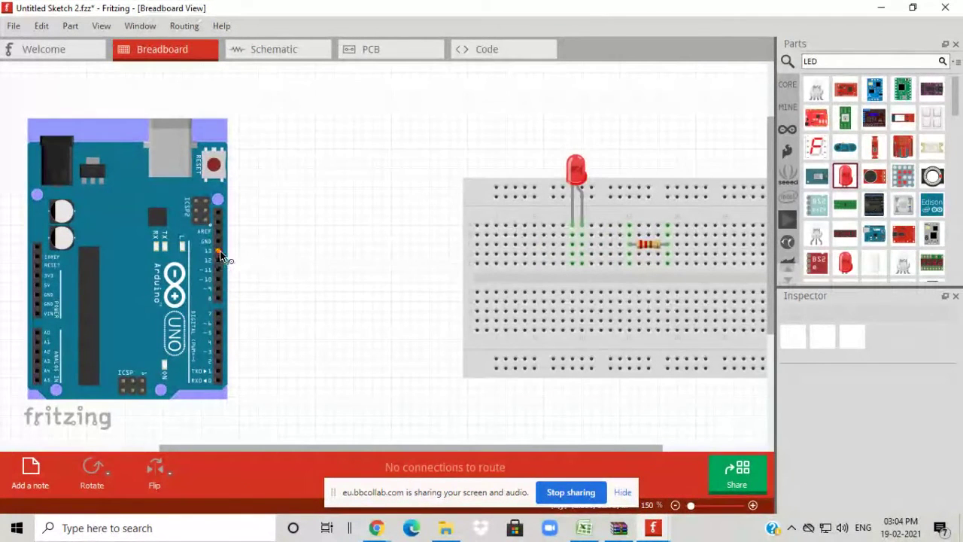
left_click_drag(221, 255, 573, 240)
left_click_drag(573, 239, 574, 238)
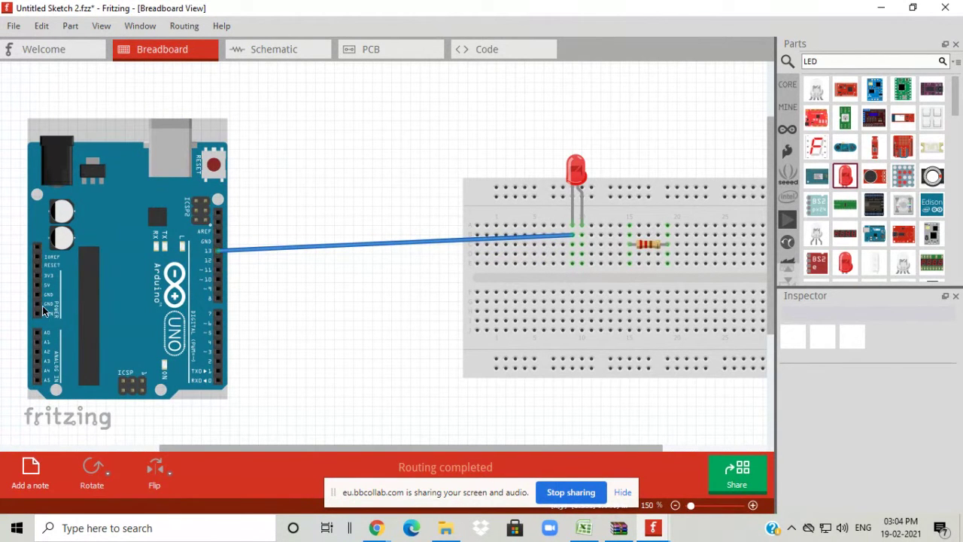
left_click_drag(36, 304, 500, 369)
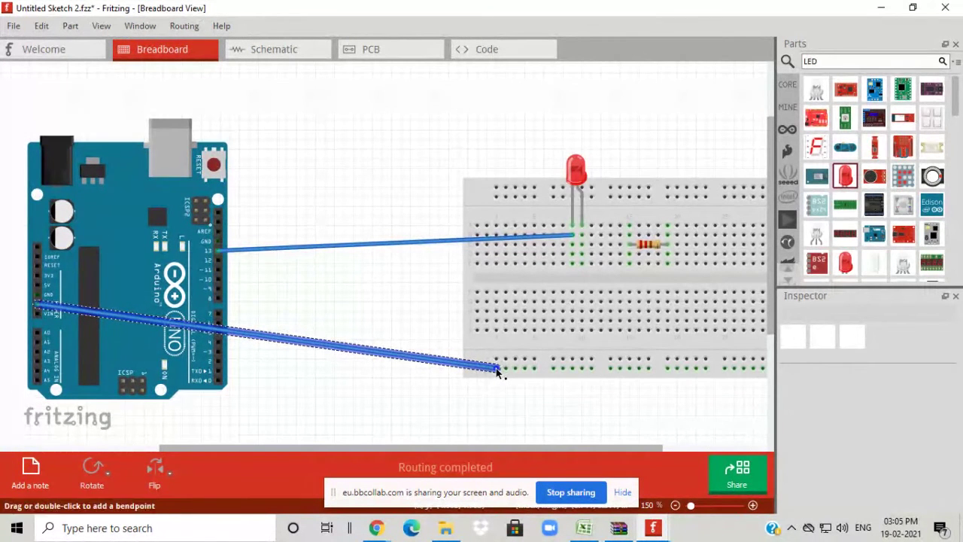
left_click(410, 313)
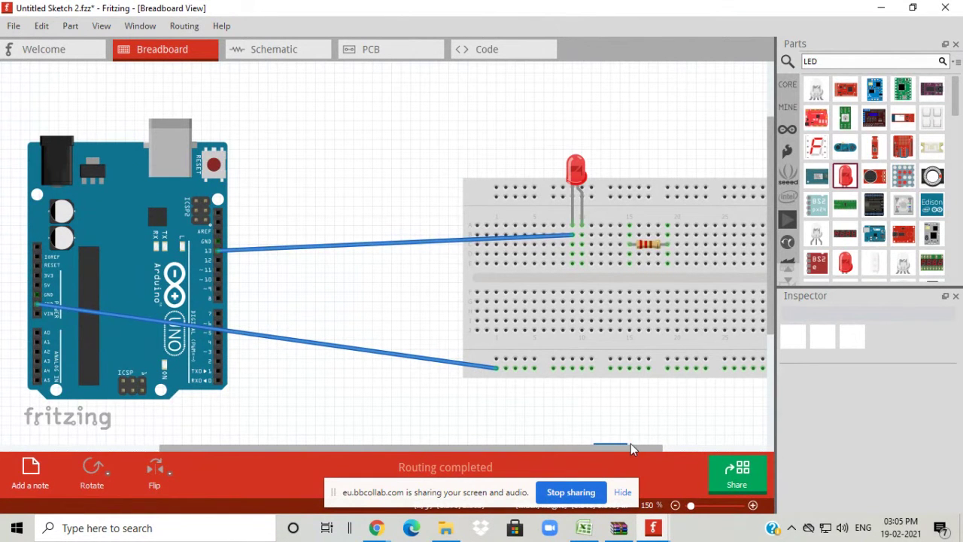
Step: Move the resistor along row C to span columns 10 to 14, in line with the LED's second leg
left_click_drag(638, 451, 672, 451)
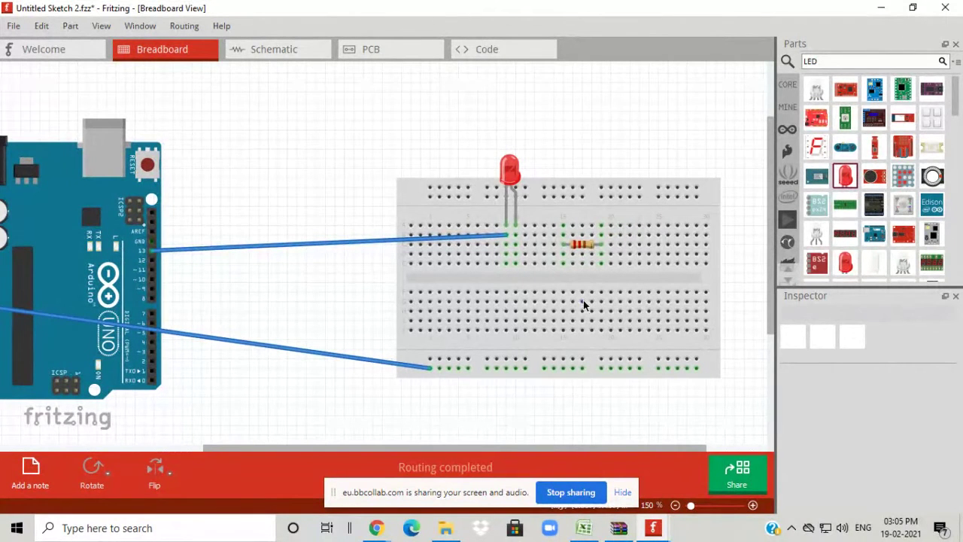
left_click(566, 248)
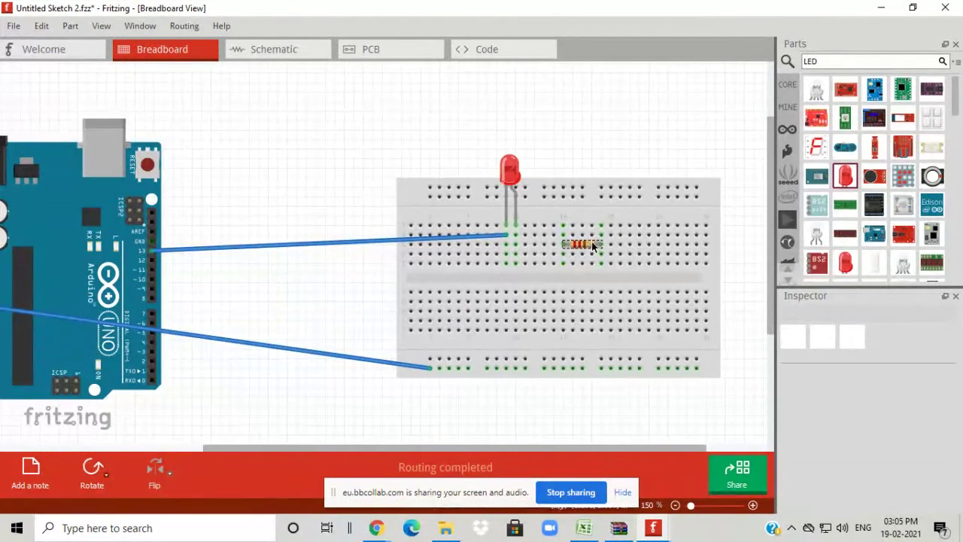
left_click_drag(591, 252, 549, 248)
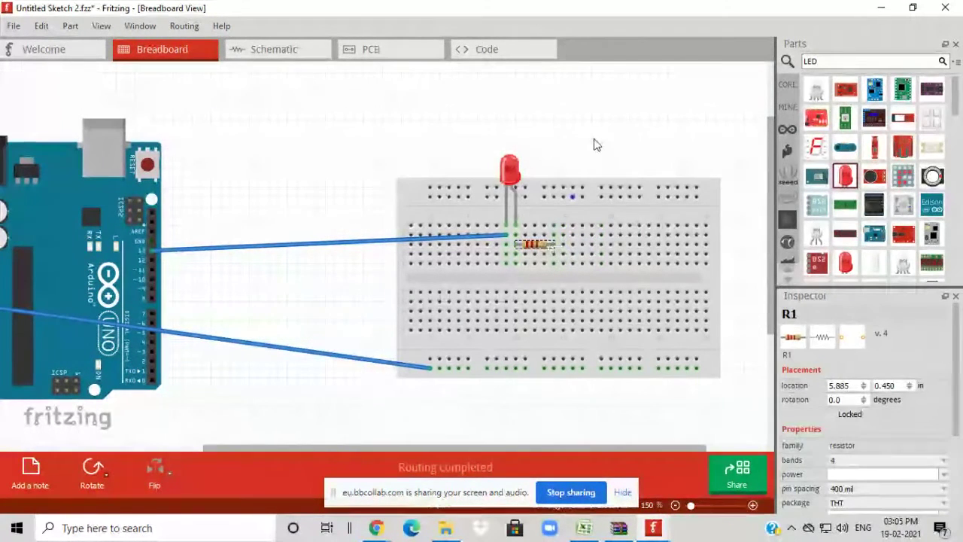
left_click(595, 144)
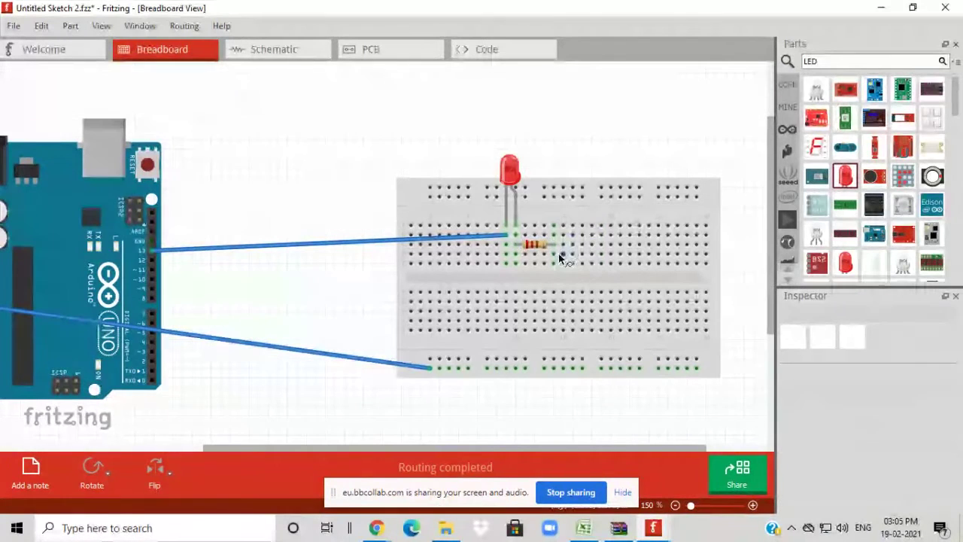
Step: Wire the resistor's free end from breadboard hole D14 to the ground rail at Z13
left_click_drag(554, 253, 554, 284)
left_click_drag(552, 325, 547, 368)
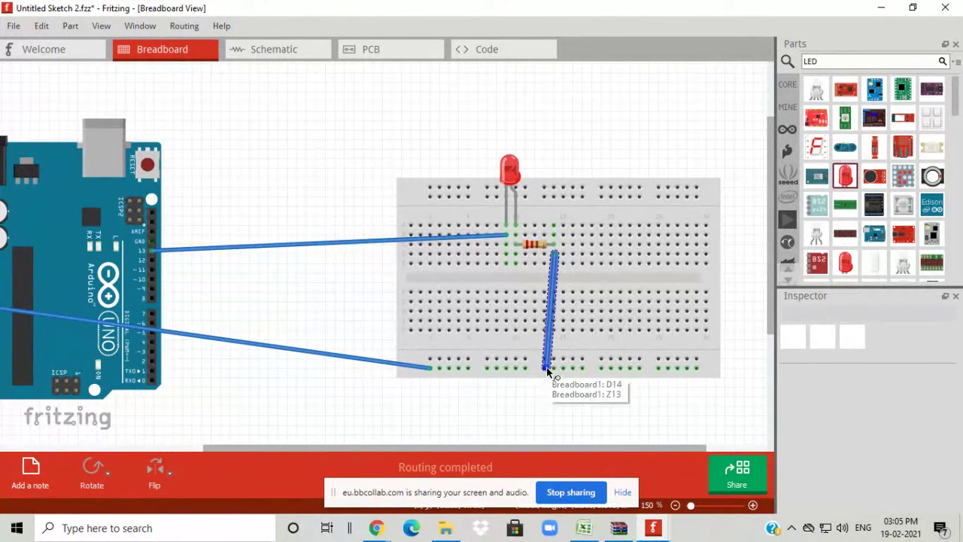
left_click(572, 401)
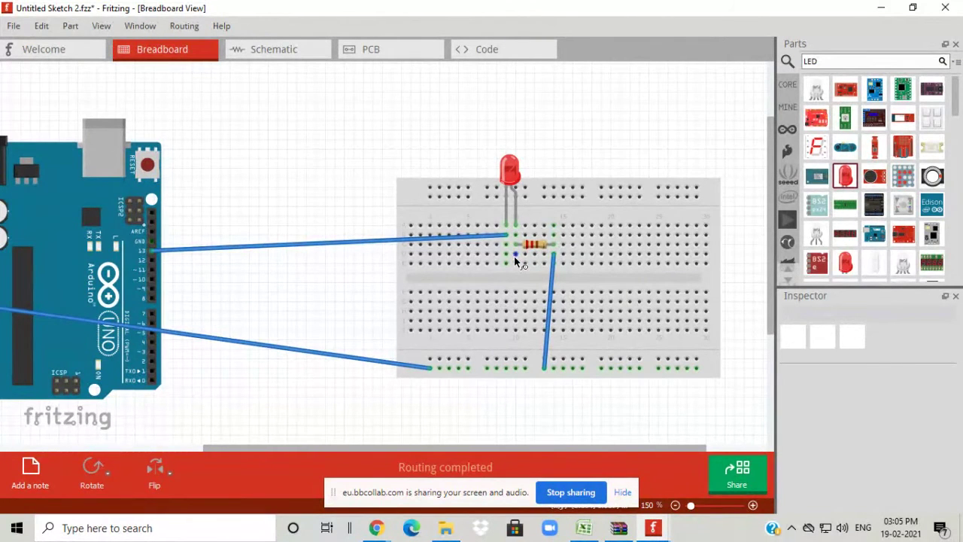
Step: Wire breadboard hole D10, in the column of the LED's second leg, to the lower outer ground rail
left_click_drag(514, 255, 517, 367)
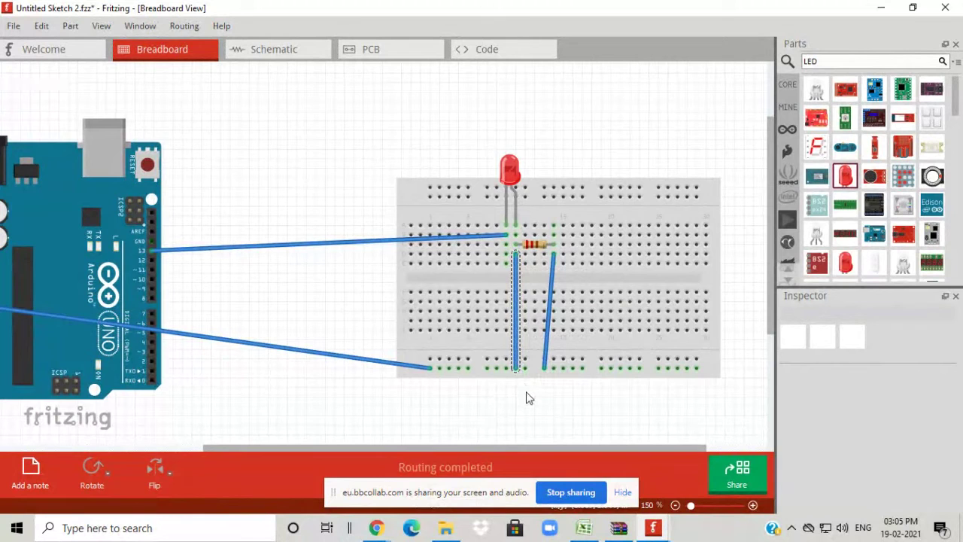
left_click(529, 397)
key("XF86AudioRaiseVolume")
Step: View the circuit in the schematic view and the PCB view
left_click(277, 53)
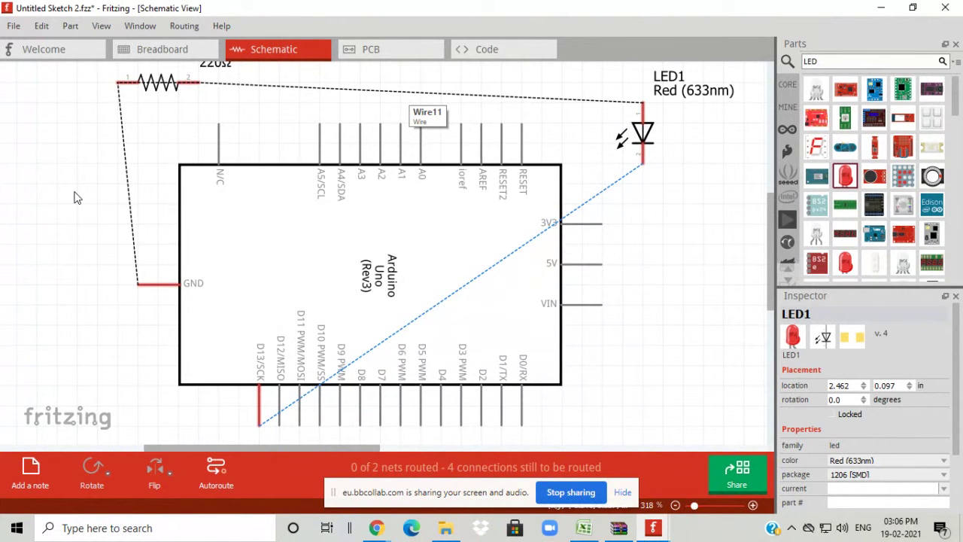
left_click(373, 52)
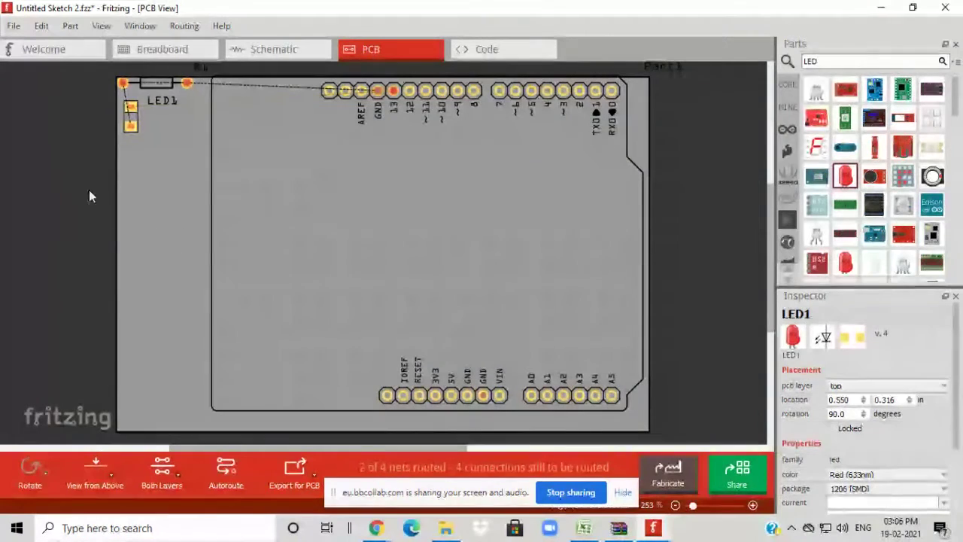
left_click(54, 185)
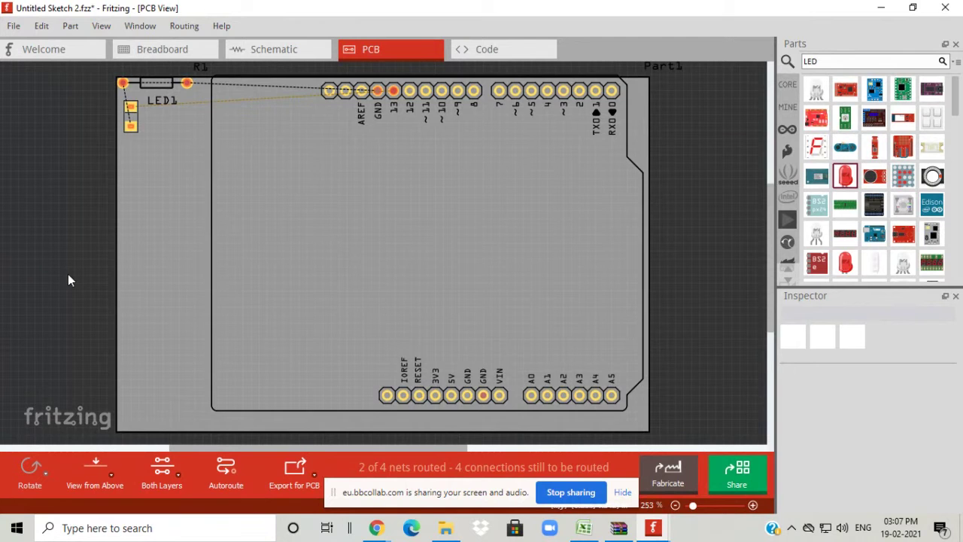
Step: Read the students' answers in Chrome's Everyone chat, and switch back to the Untitled Sketch 2 window in Fritzing
mouse_move(368, 532)
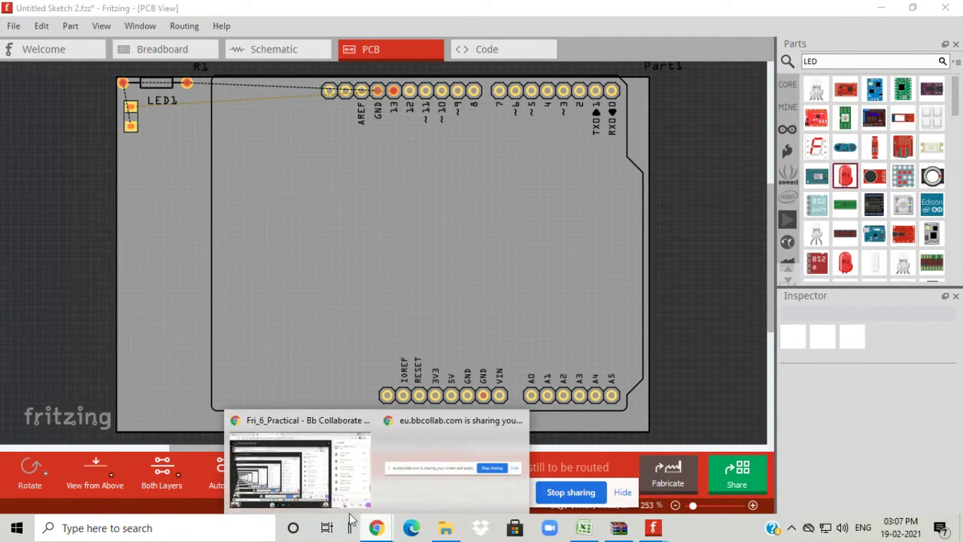
left_click(323, 482)
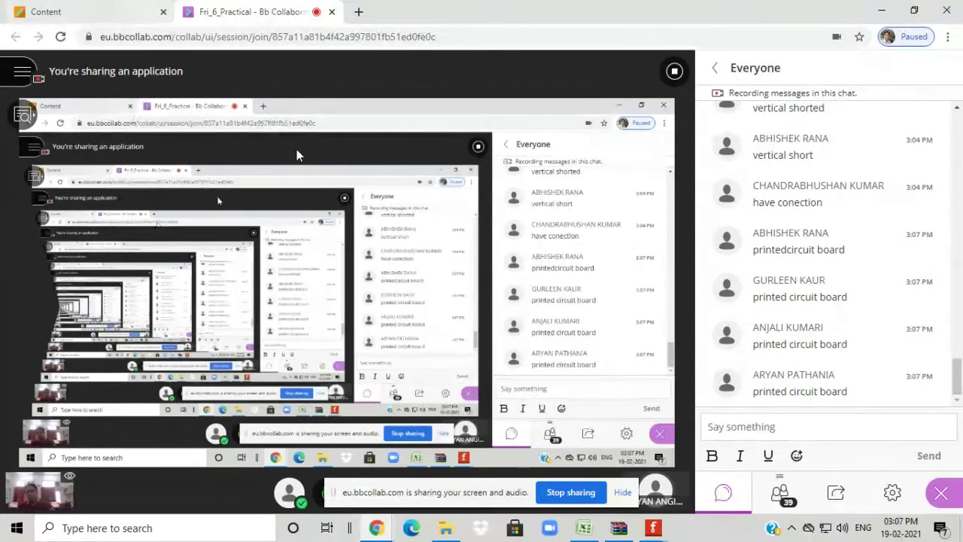
left_click(651, 532)
left_click(704, 458)
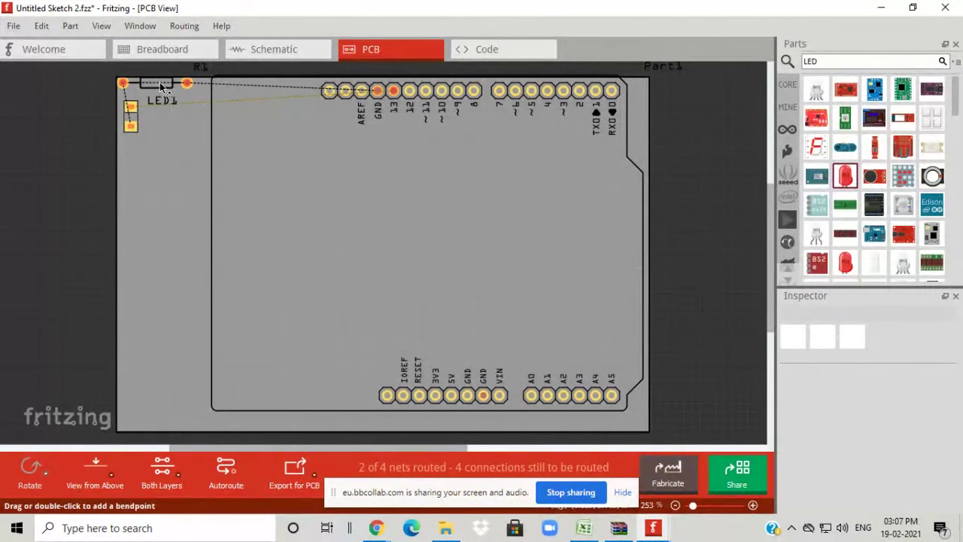
Step: Move LED1 on the PCB to about 2.900, 0.866 in, and pull the unrouted connection across resistor R1 into a trace bent below it
left_click(140, 115)
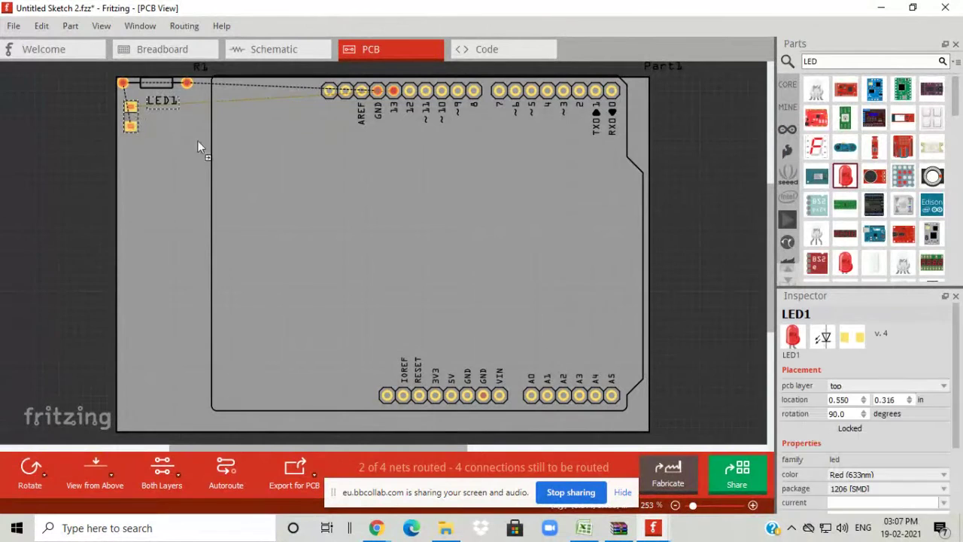
left_click_drag(131, 126, 509, 213)
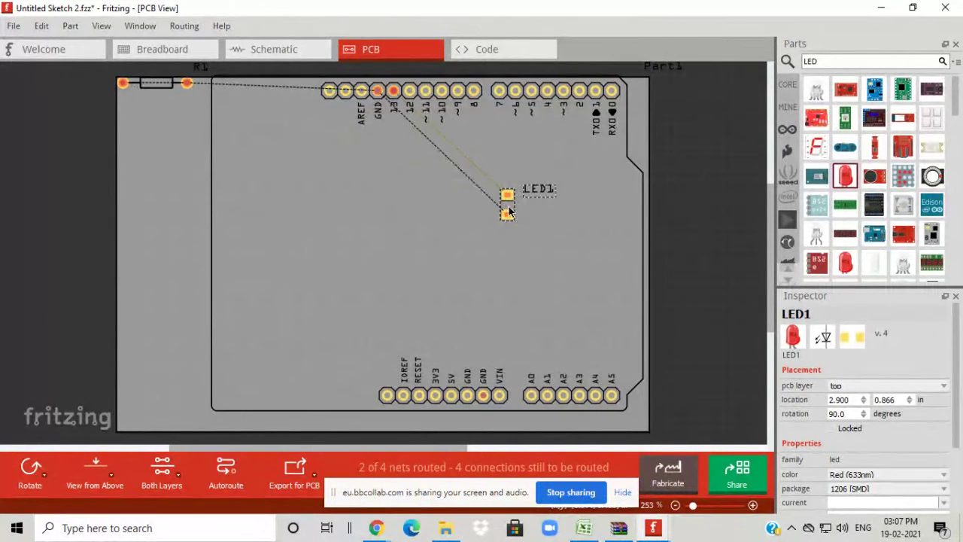
left_click_drag(156, 85, 171, 100)
double_click(170, 102)
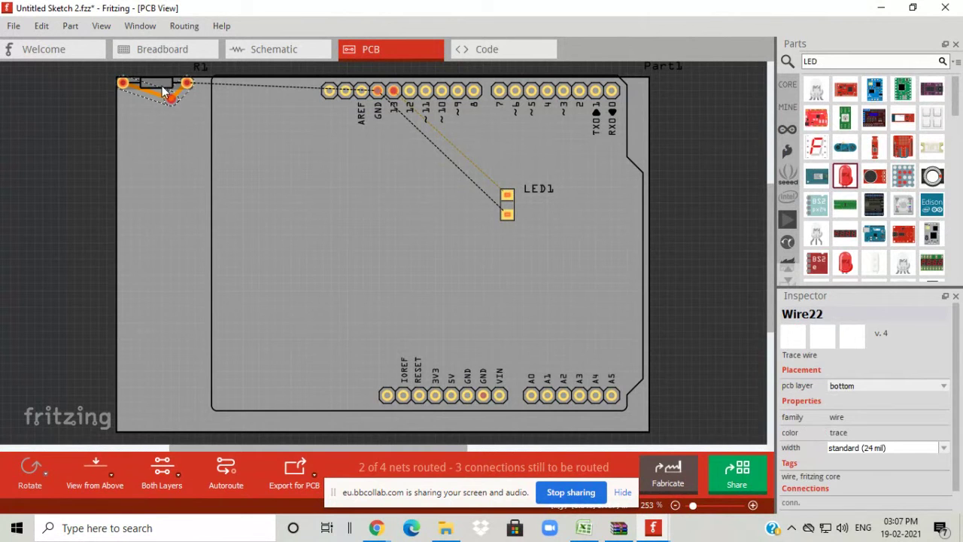
left_click(161, 153)
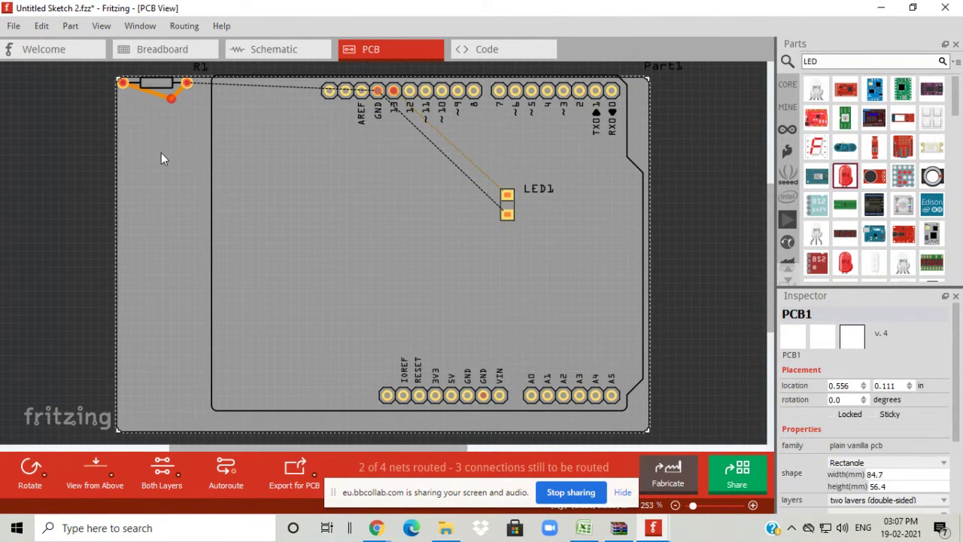
Step: Move resistor R1 on the PCB beside LED1, to about 2.013, 0.857 in
left_click_drag(163, 81, 399, 207)
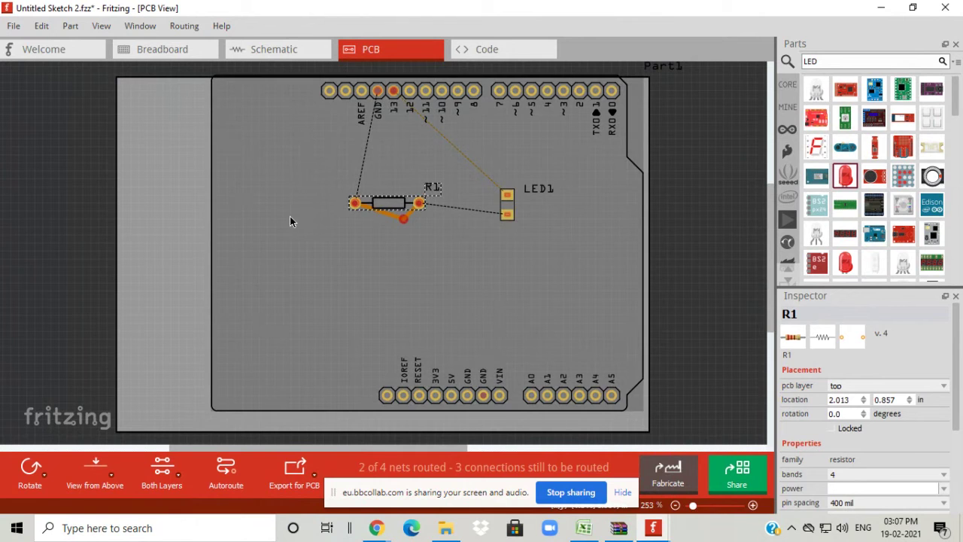
left_click(290, 216)
left_click(170, 193)
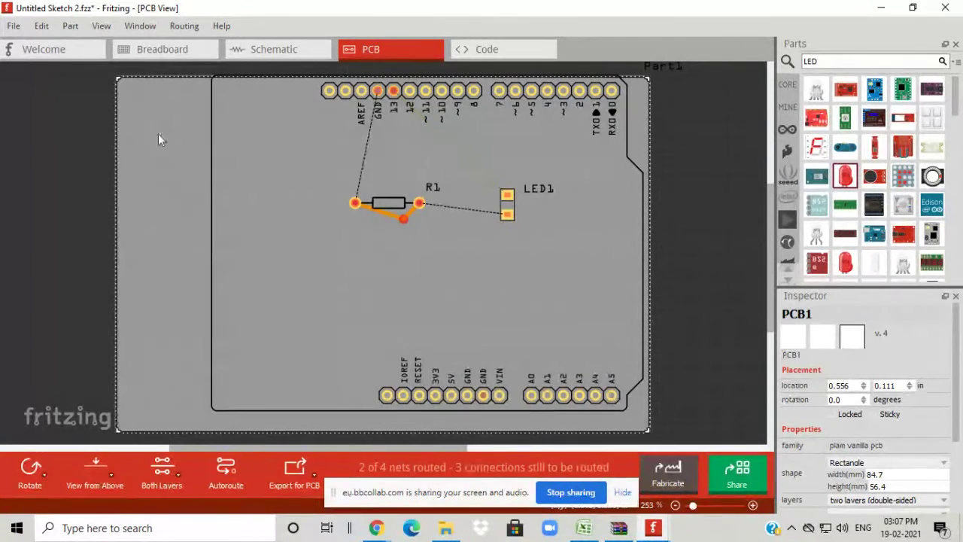
Step: Compare the circuit across the breadboard, schematic and PCB views, and return to the breadboard view
left_click(166, 49)
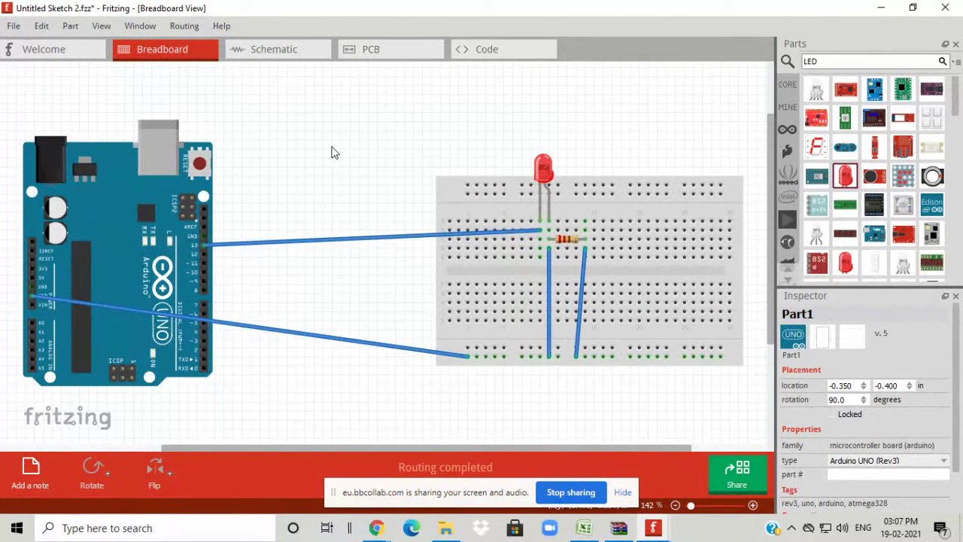
left_click(274, 49)
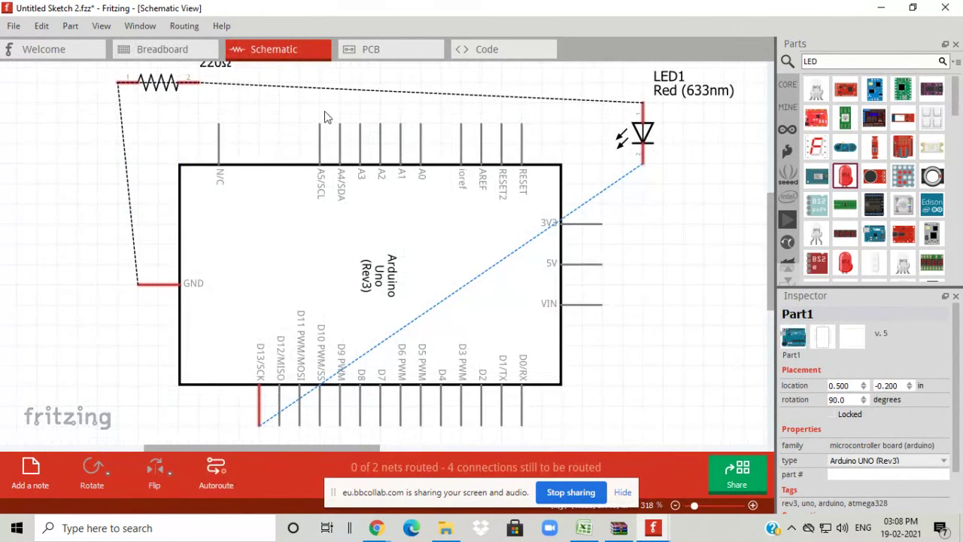
left_click(366, 49)
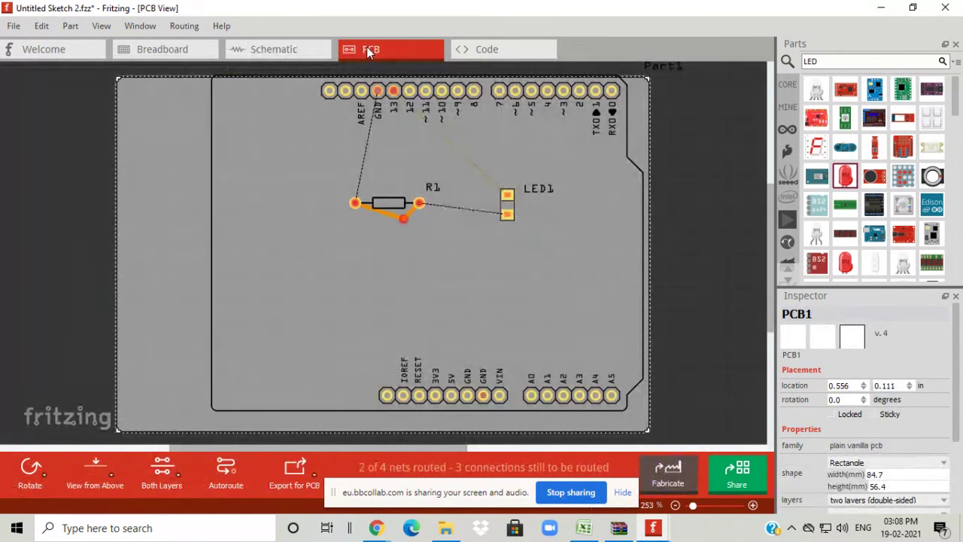
left_click(304, 166)
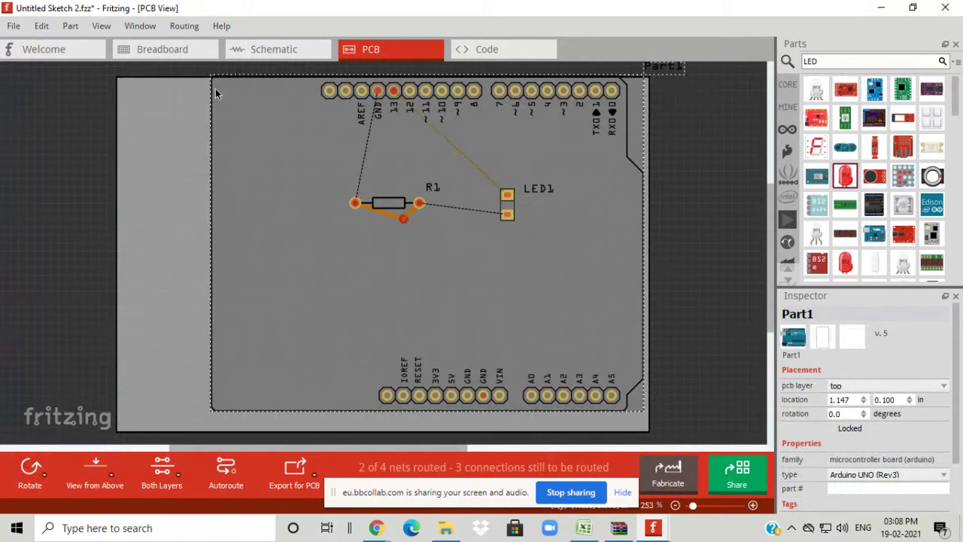
left_click(180, 51)
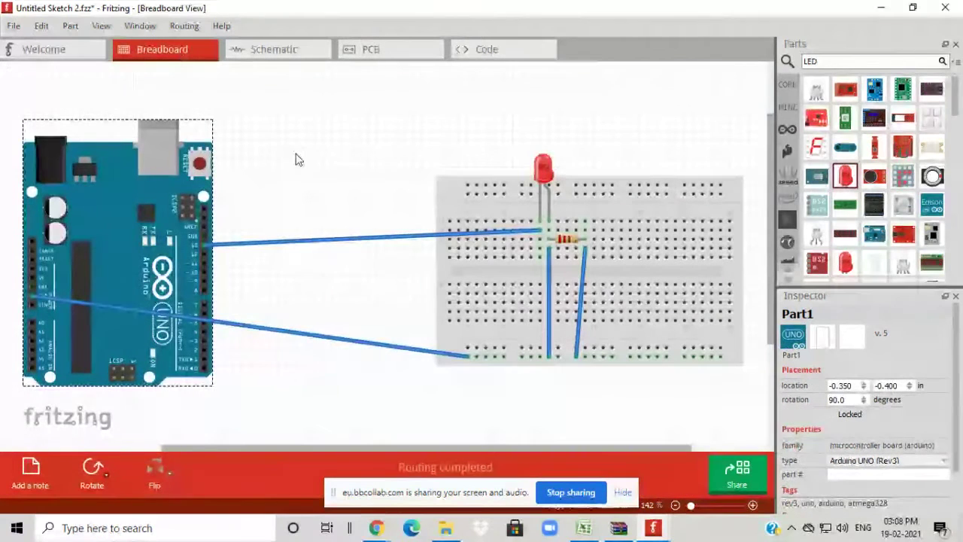
left_click(317, 173)
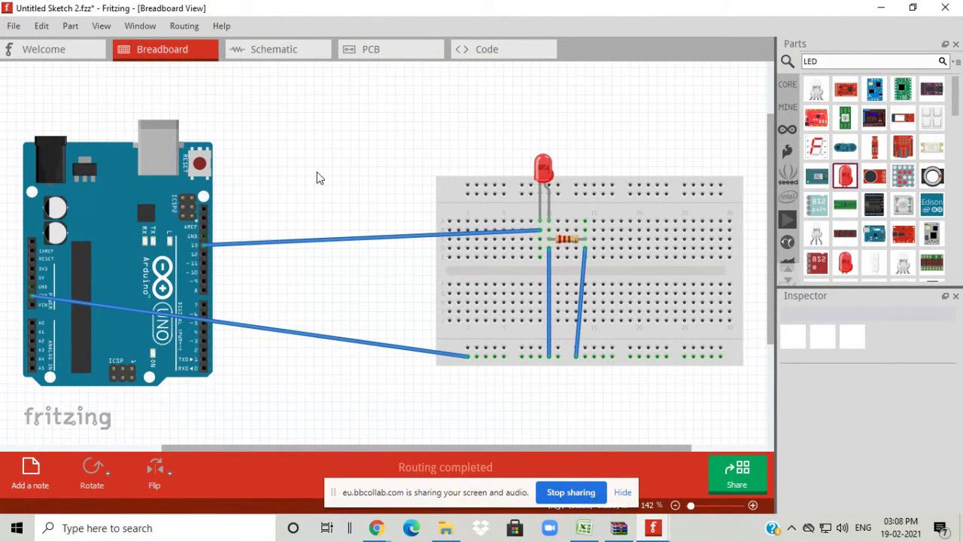
Step: Delete the wire joining breadboard column 10 to the ground rail
left_click(556, 281)
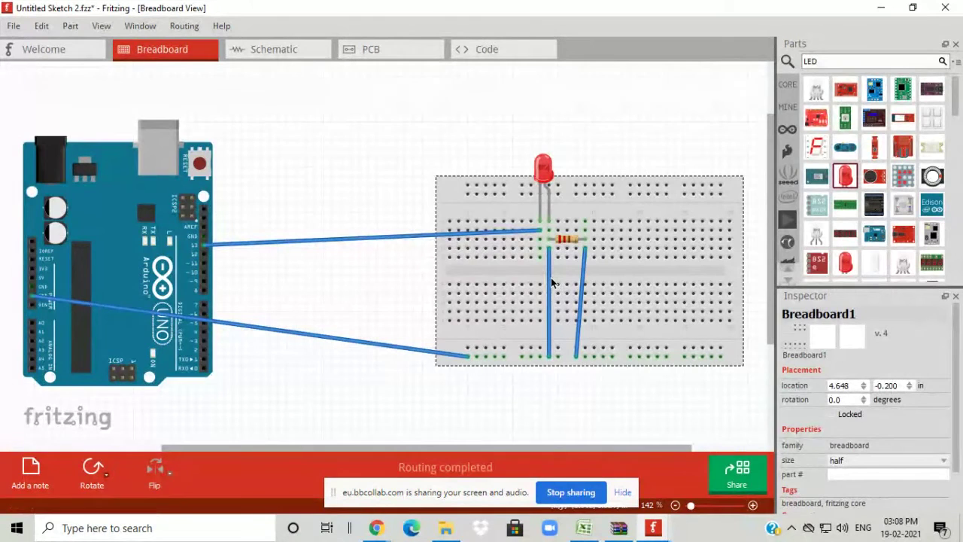
left_click(549, 281)
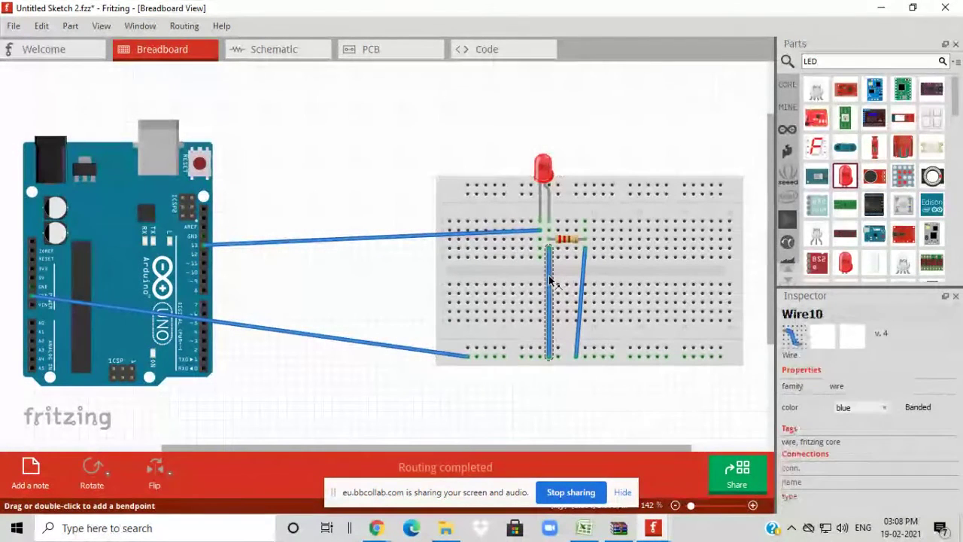
key("Delete")
left_click(548, 275)
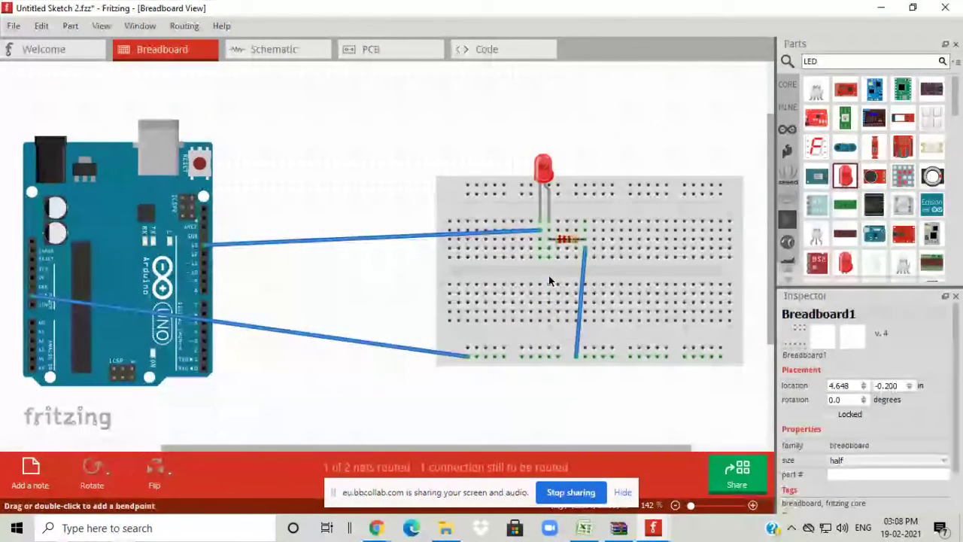
left_click(433, 153)
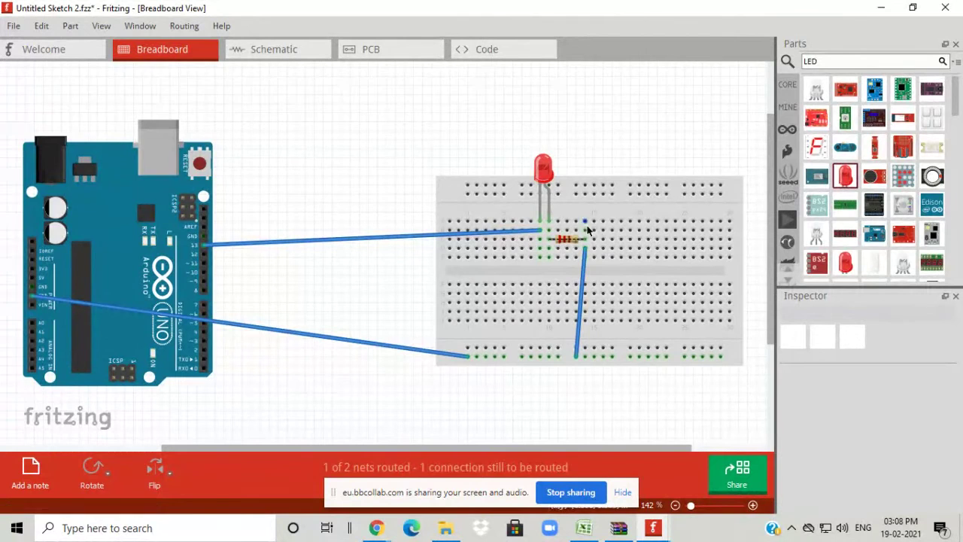
Step: Examine resistor R1 and the unrouted connection running across it on the breadboard
left_click(576, 241)
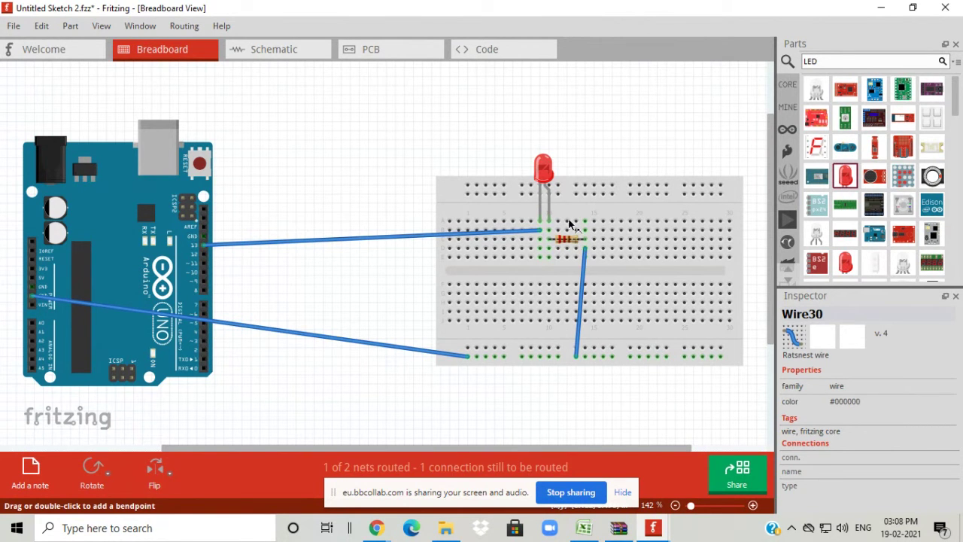
left_click(589, 162)
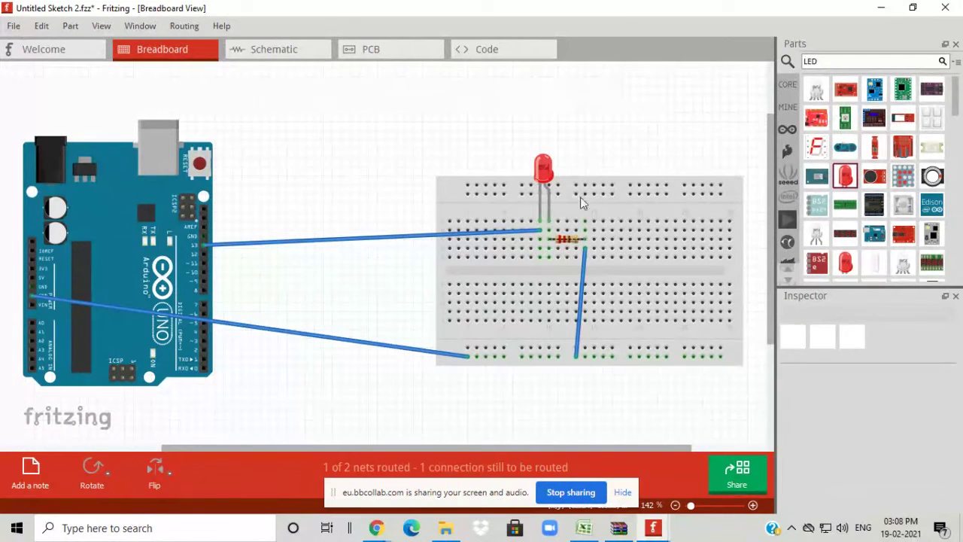
left_click(572, 241)
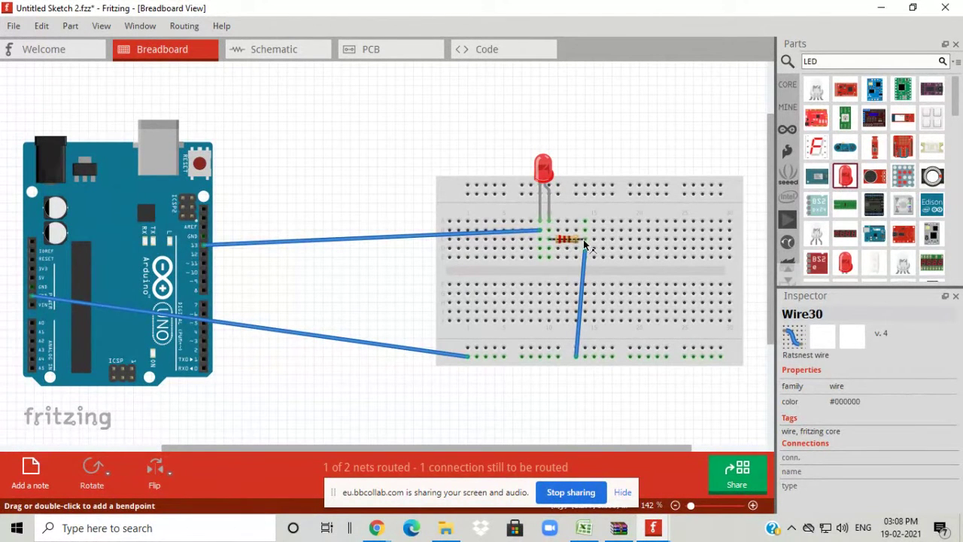
left_click(584, 242)
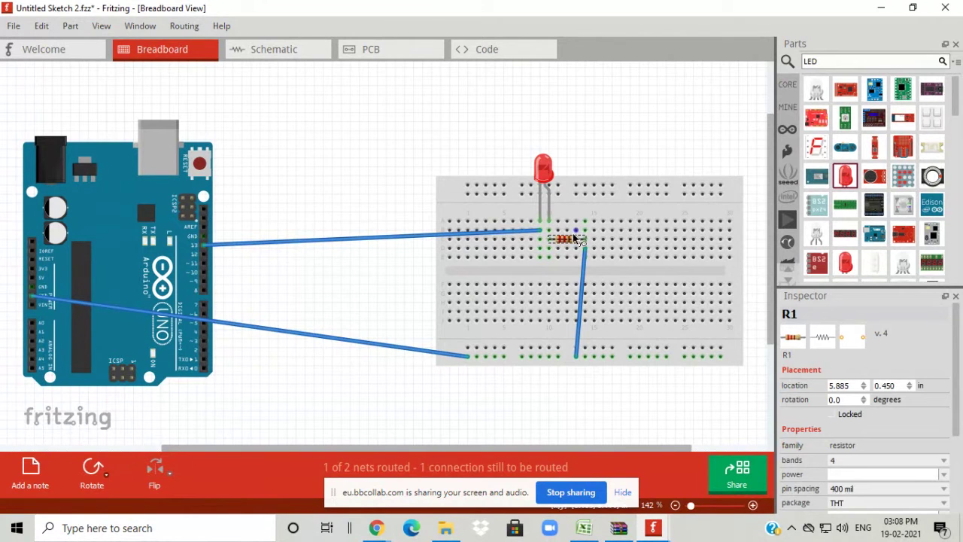
left_click(575, 245)
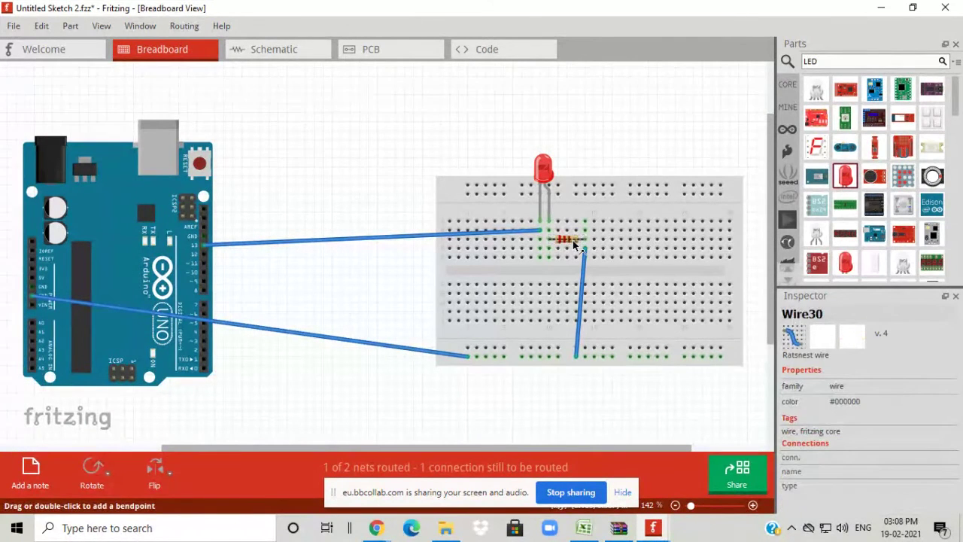
left_click(406, 291)
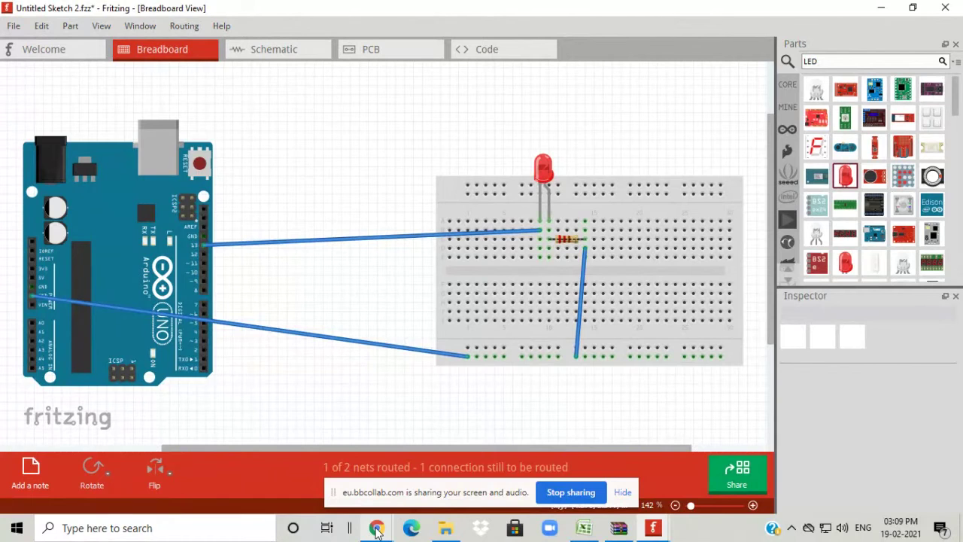
Step: Check the Everyone chat in Chrome for student replies, and switch back to the Untitled Sketch 2 window in Fritzing
left_click(376, 527)
left_click(301, 468)
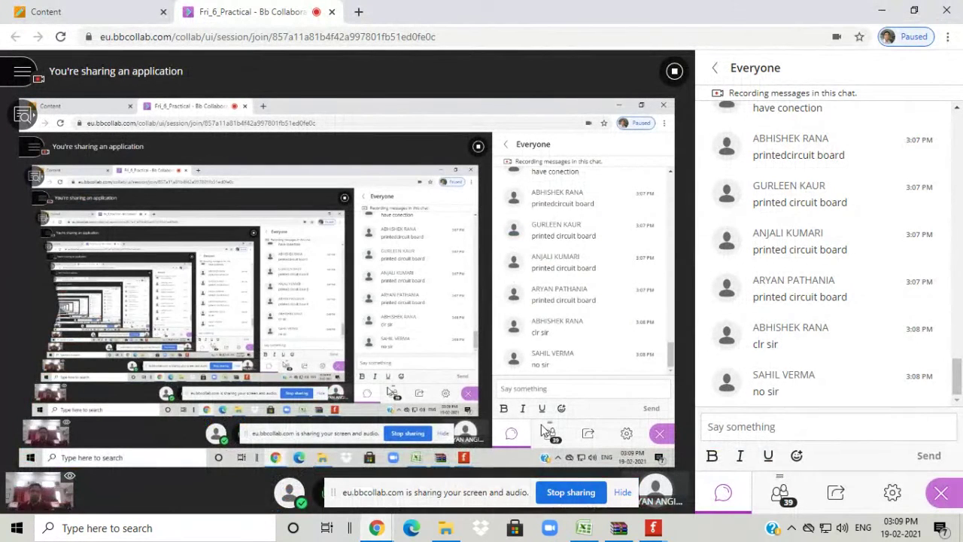
mouse_move(653, 530)
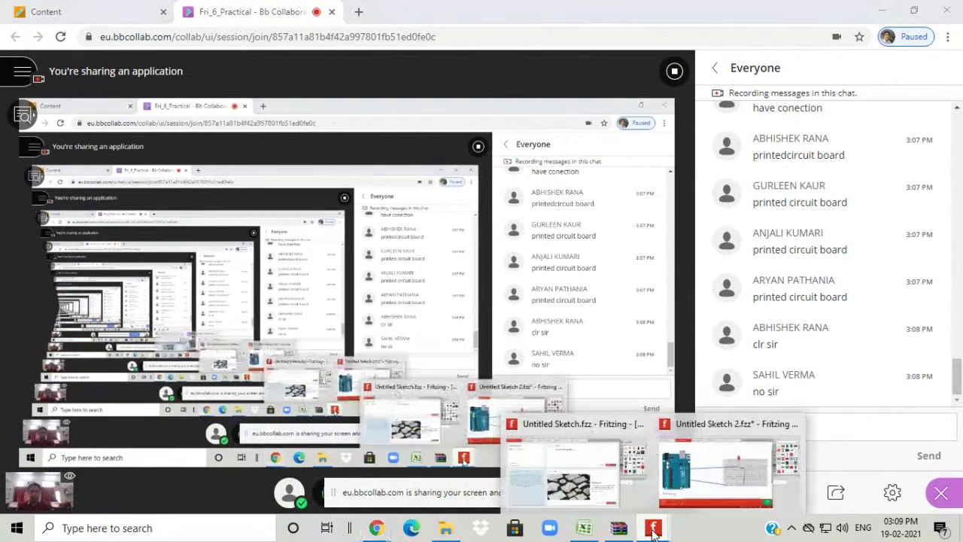
left_click(715, 508)
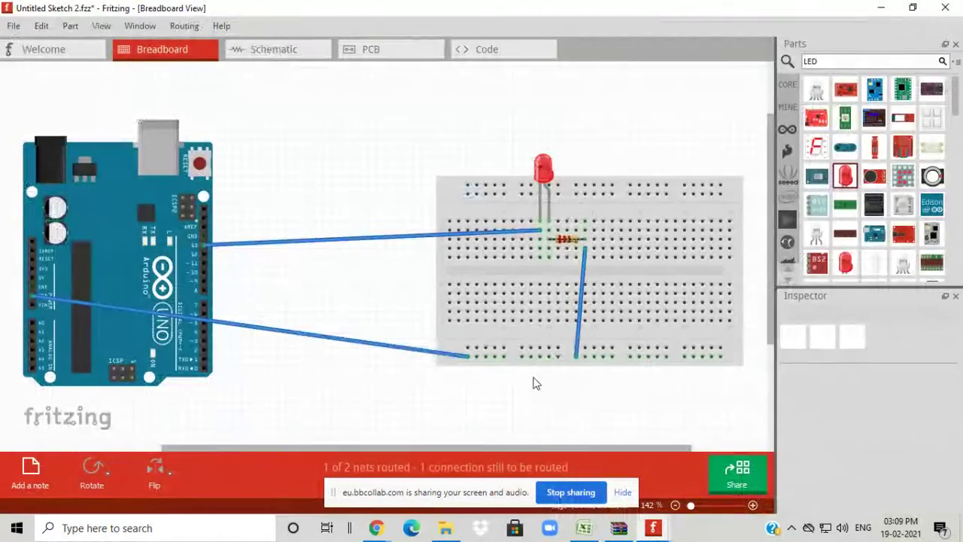
Step: Check the schematic view, and in the breadboard view pull the unrouted connection across the resistor into a wire bent at hole A14
left_click(303, 46)
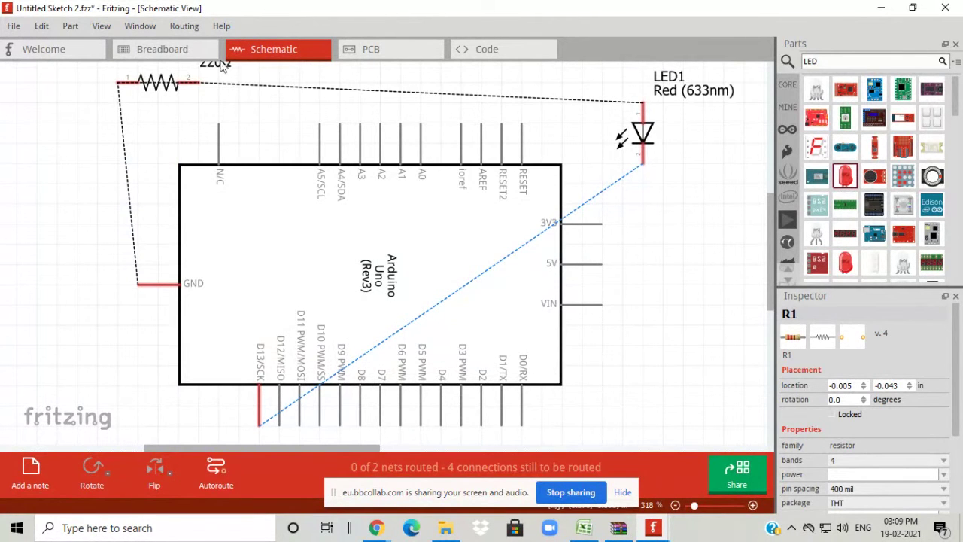
left_click(184, 49)
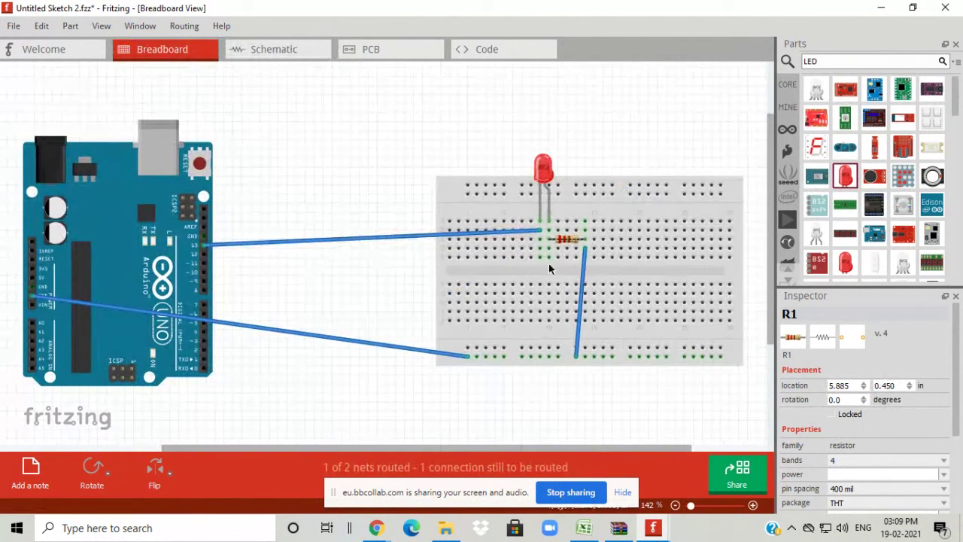
left_click_drag(566, 245, 586, 222)
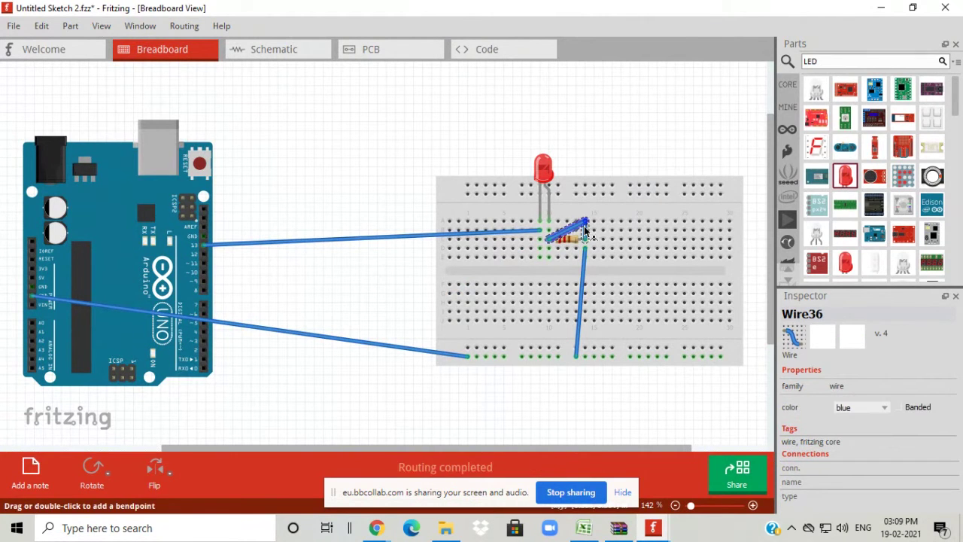
Step: Delete the bent wire across the resistor and move the resistor off the breadboard to the empty area above it
key("Delete")
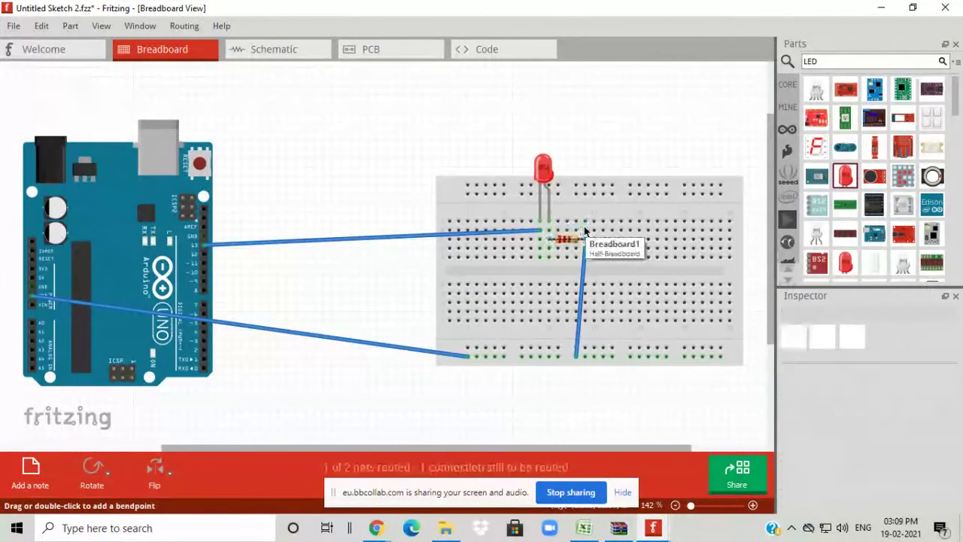
left_click(580, 239)
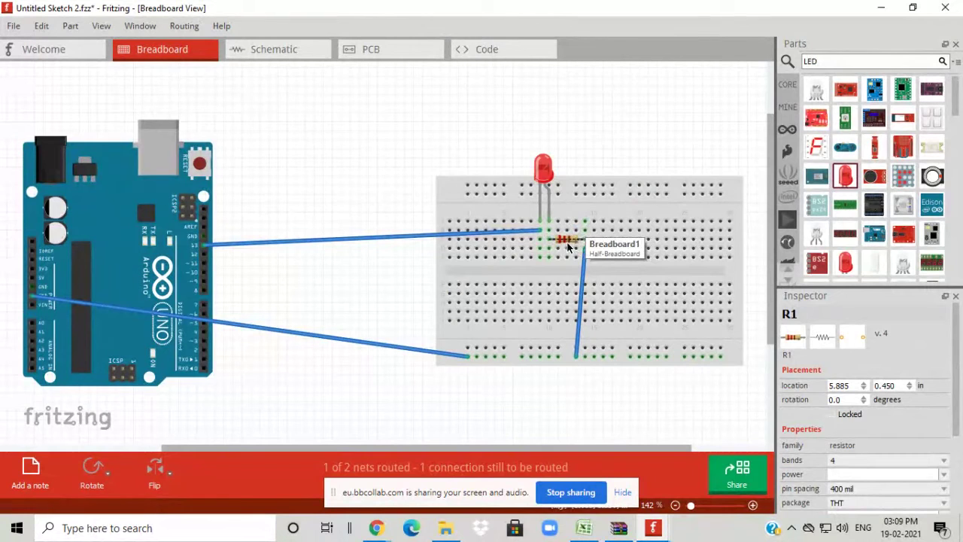
left_click(614, 127)
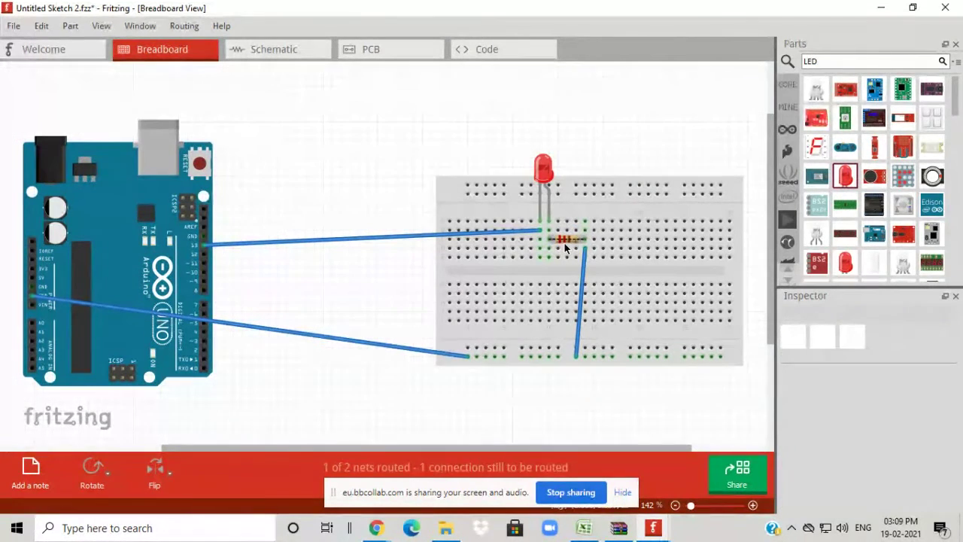
left_click_drag(566, 247, 633, 154)
left_click(686, 163)
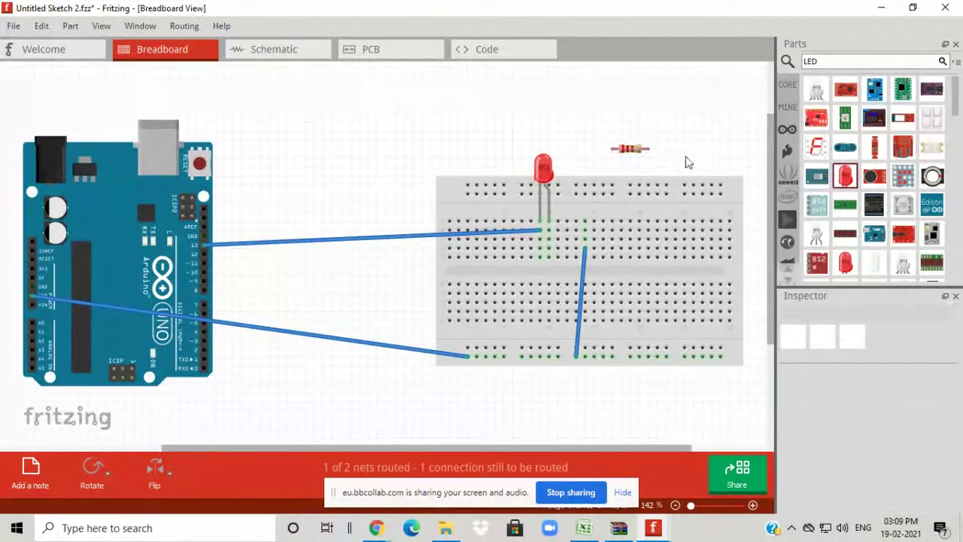
Step: Try repeatedly to pull the unrouted connection away from the detached resistor, removing the bent wires each attempt creates
left_click(635, 155)
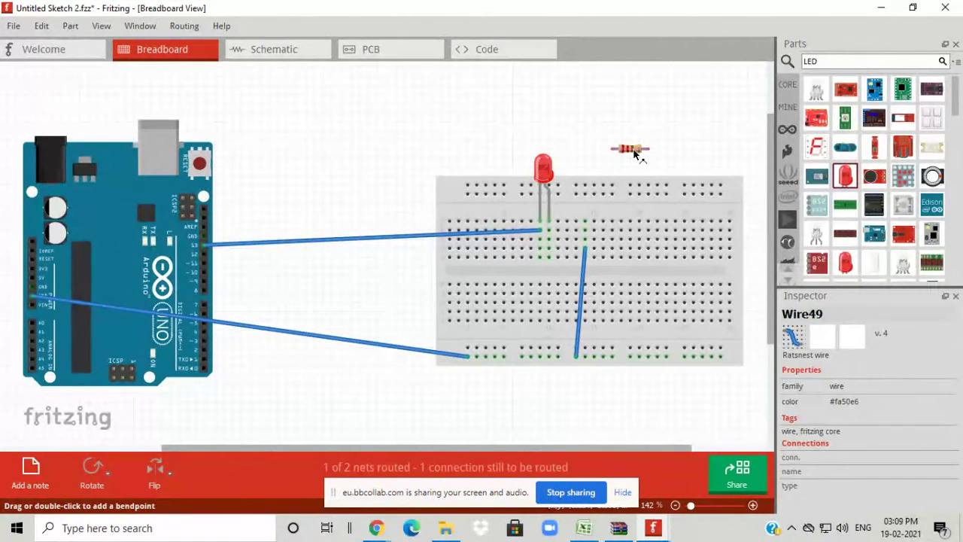
left_click(696, 153)
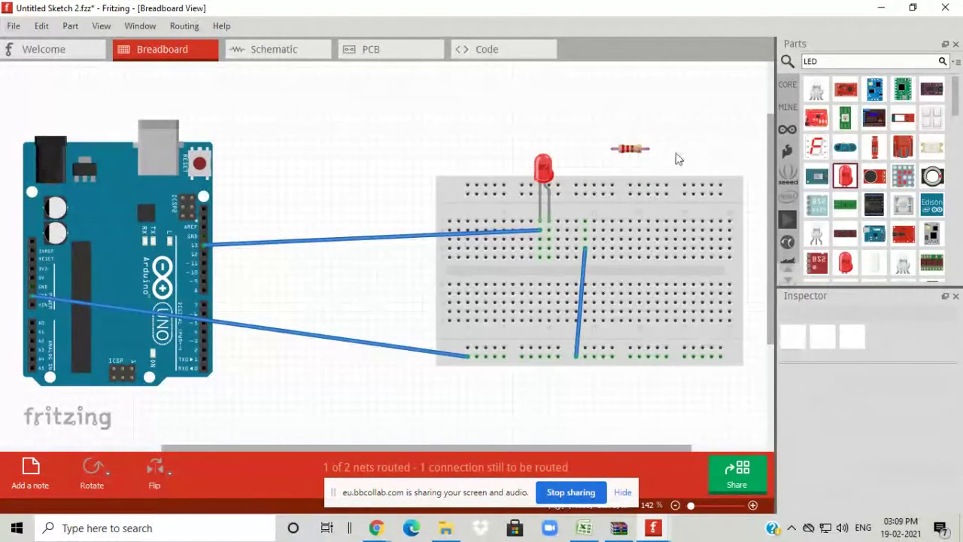
left_click_drag(640, 154, 677, 167)
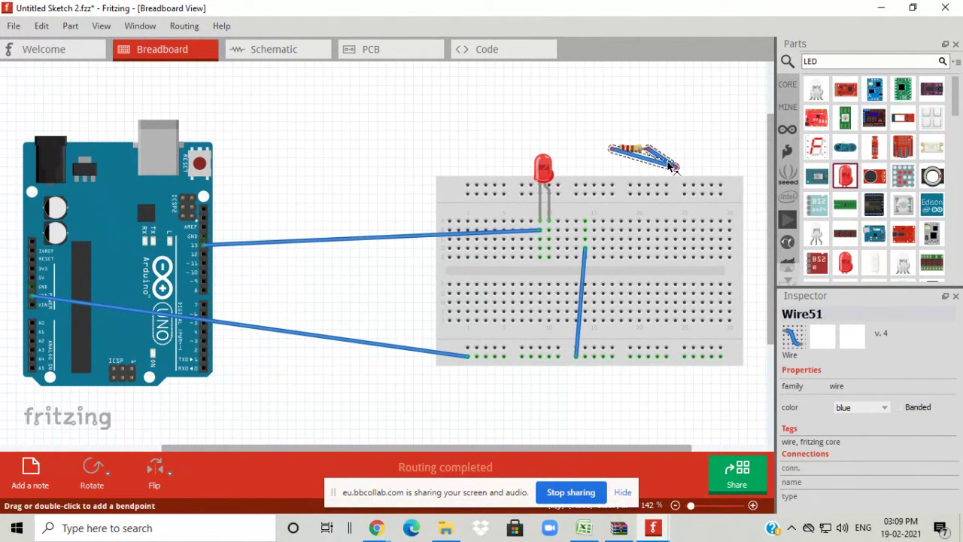
key("ctrl+z")
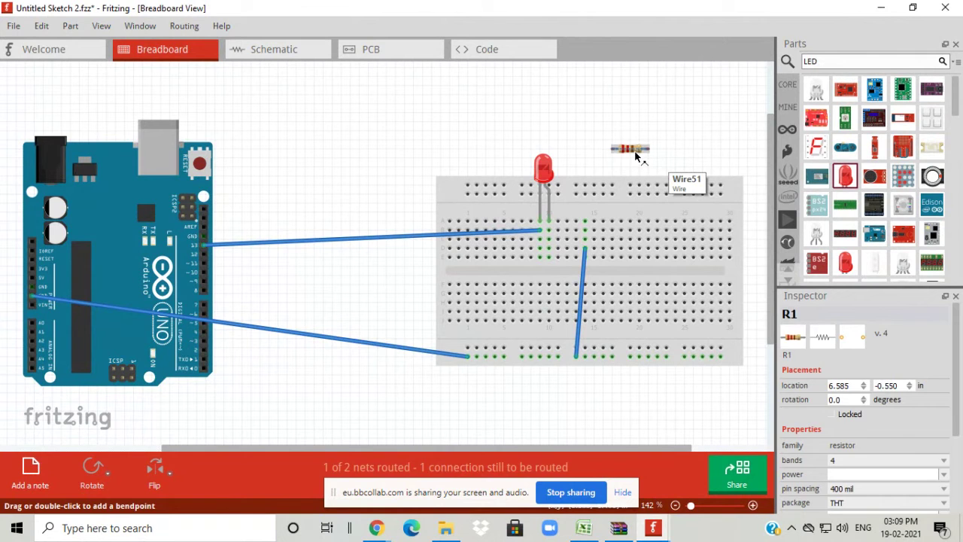
left_click(636, 154)
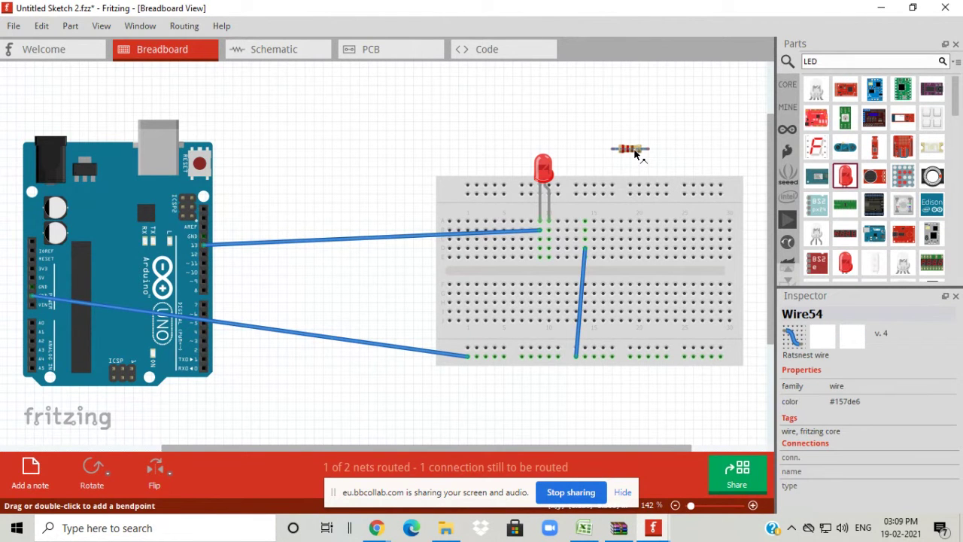
left_click_drag(650, 149, 667, 215)
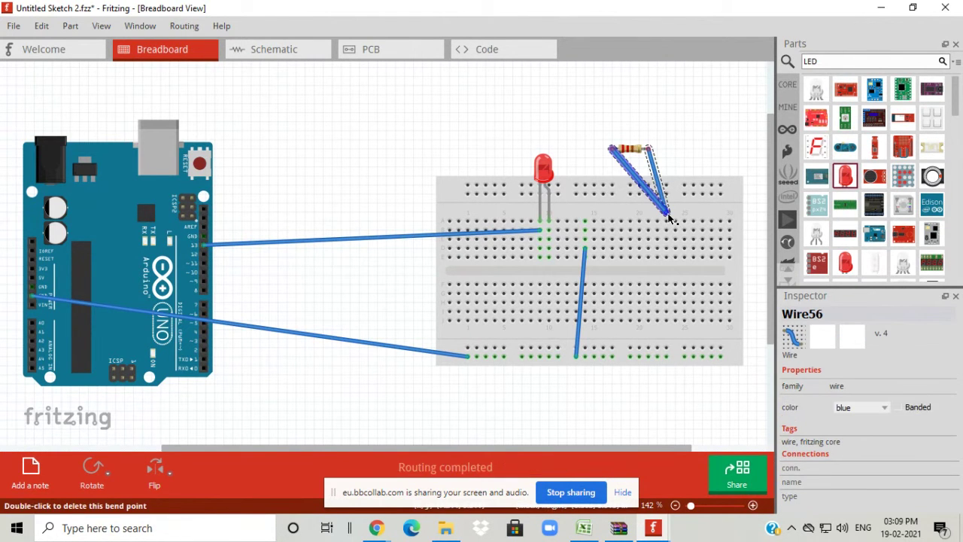
left_click(686, 145)
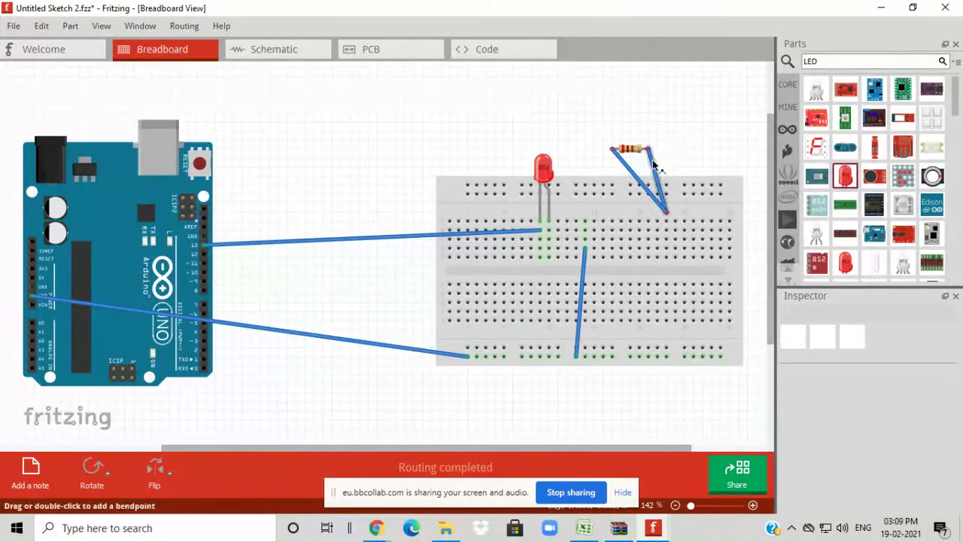
left_click(653, 168)
key("Delete")
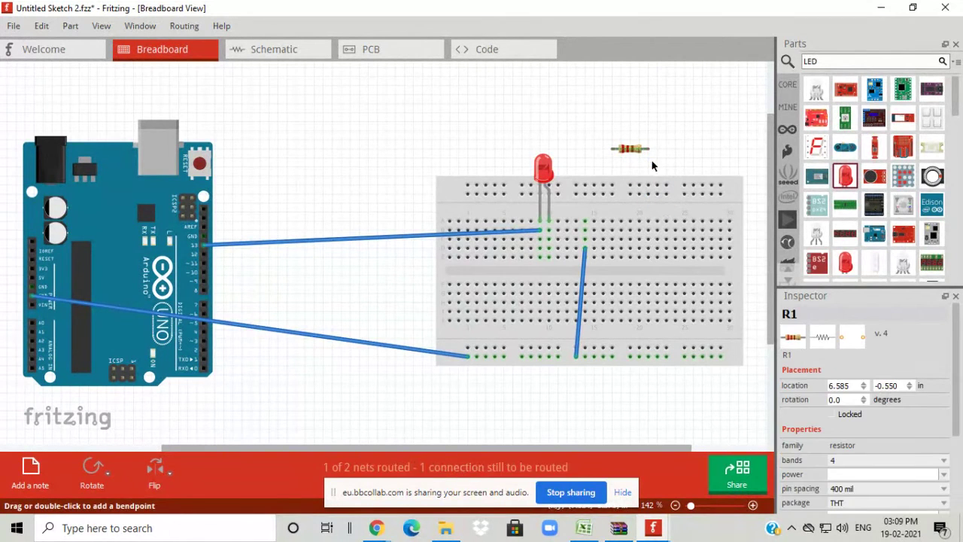
left_click_drag(632, 152, 677, 224)
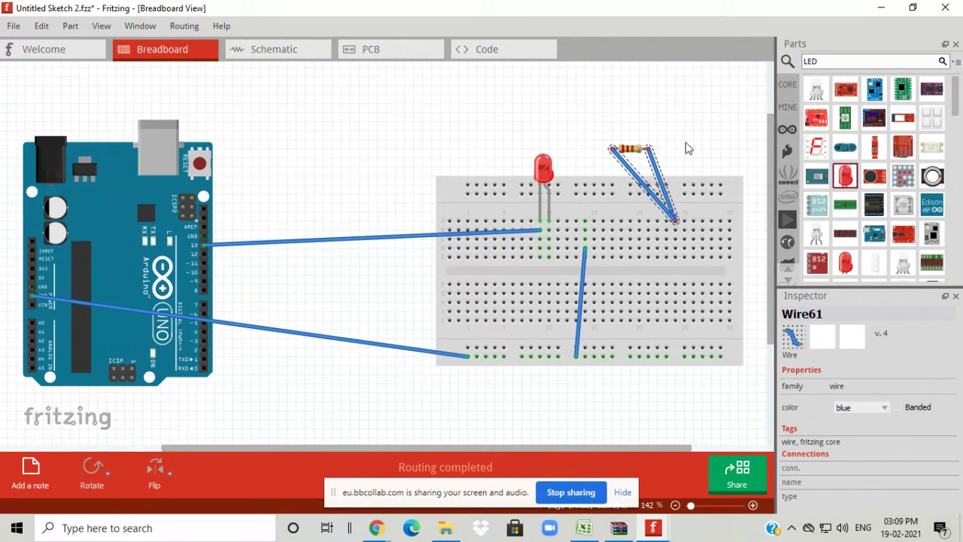
key("Delete")
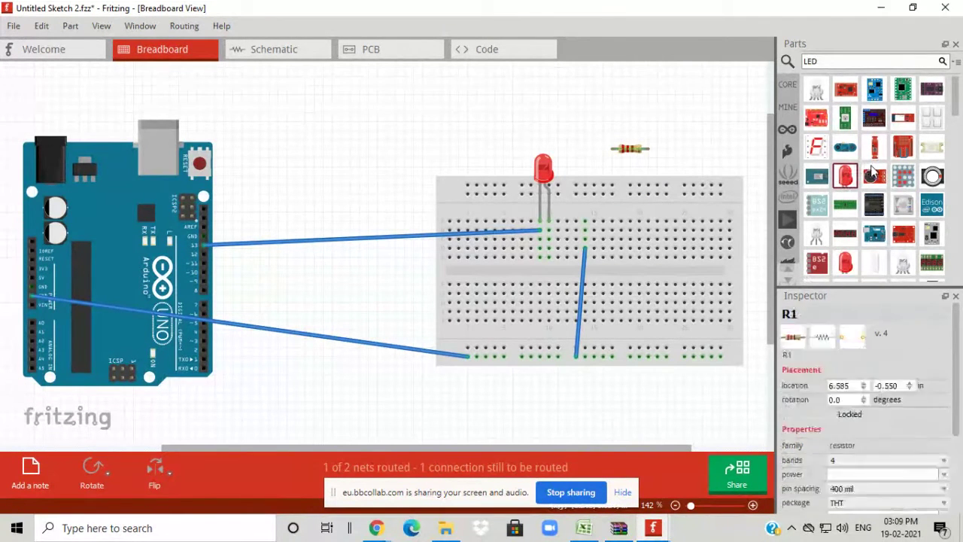
Step: Place a second resistor from the core parts on the breadboard, spanning columns 10 and 14 beside the LED
left_click(789, 90)
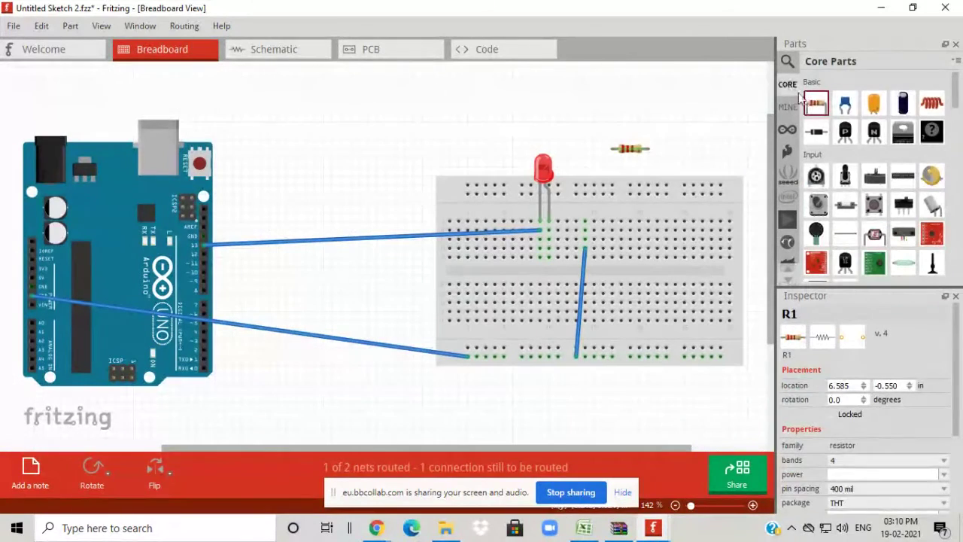
left_click_drag(817, 103, 569, 243)
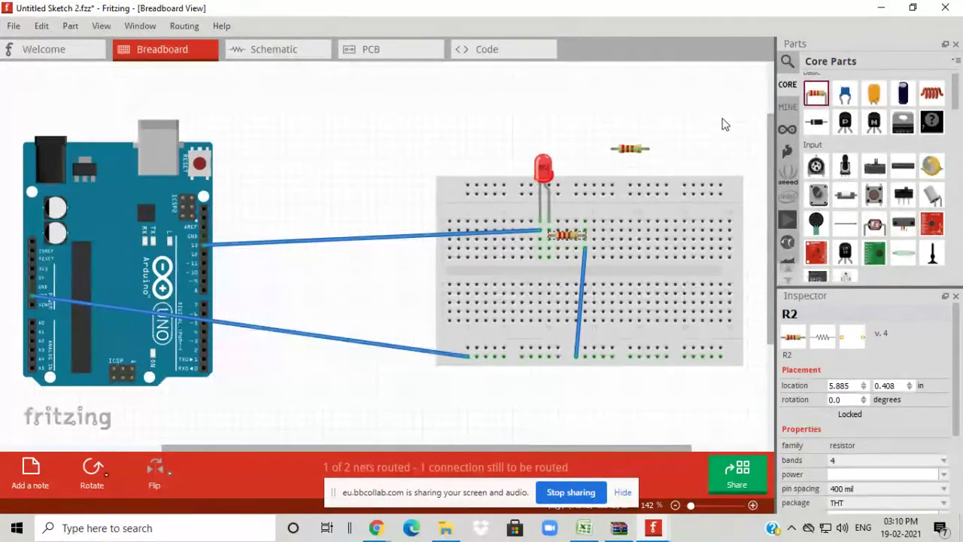
left_click(723, 124)
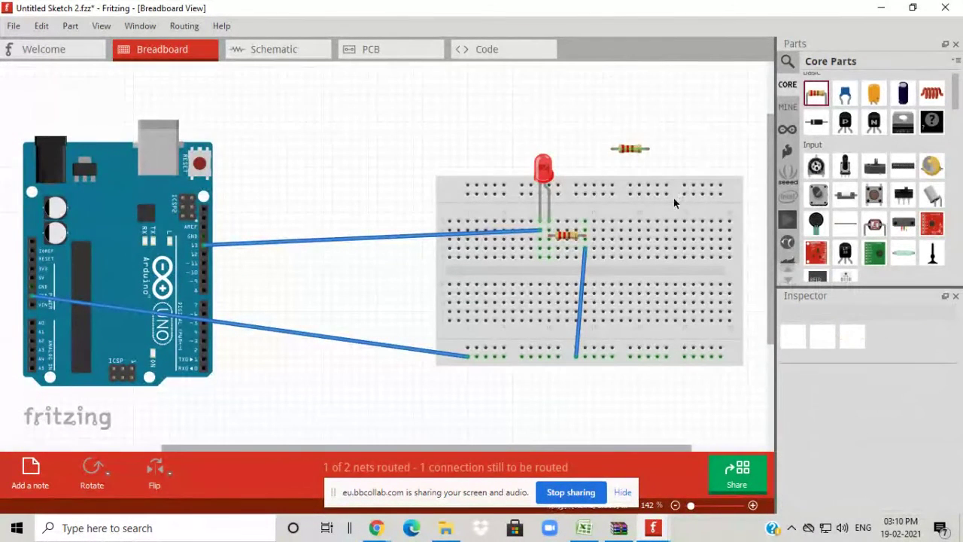
Step: Select the new resistor, check the circuit in the schematic view, and return to the breadboard view
left_click(571, 242)
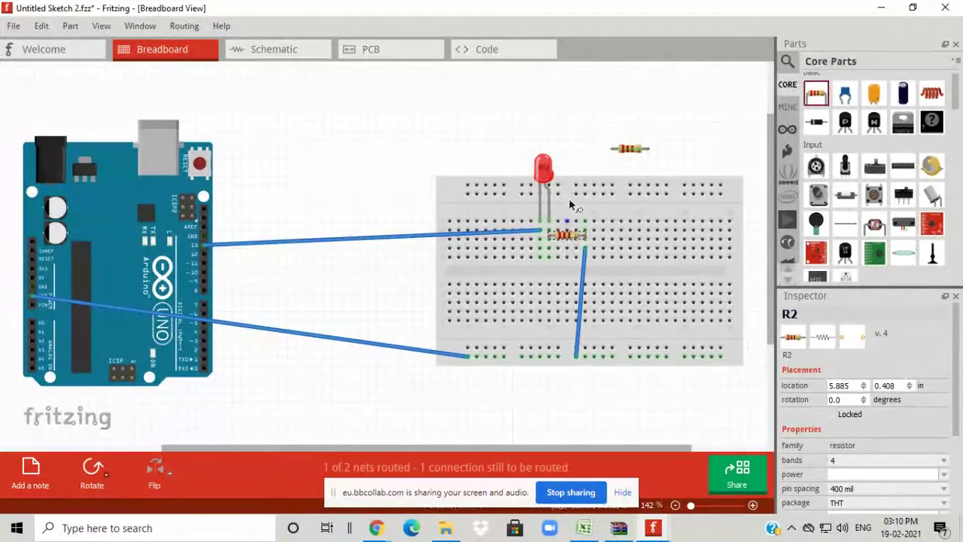
left_click(295, 49)
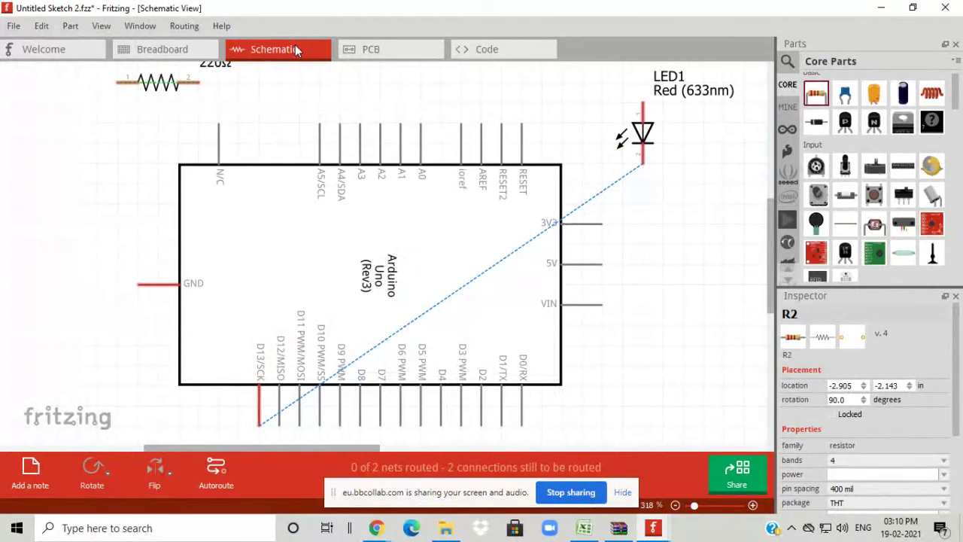
left_click(211, 50)
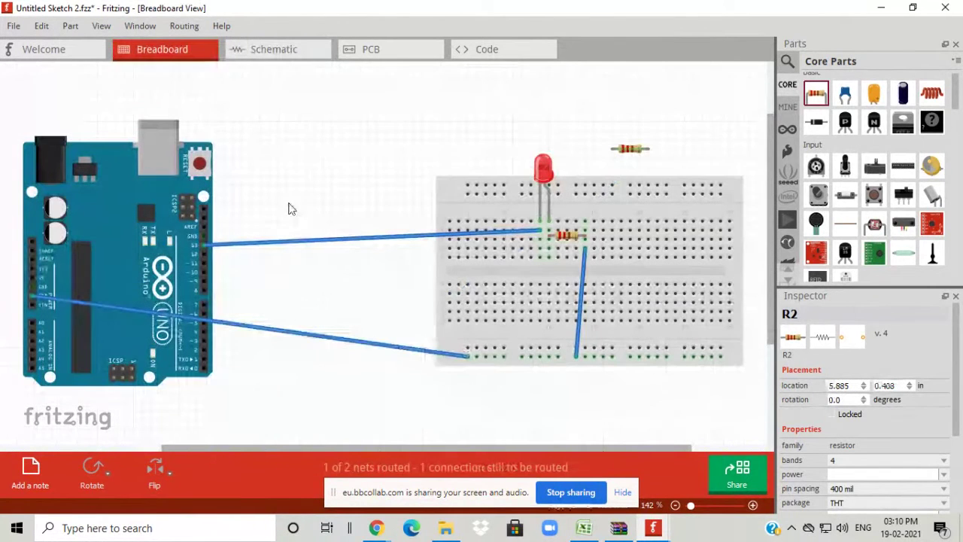
Step: Read the Everyone chat of the Bb Collaborate session in Chrome and return to Untitled Sketch 2 in Fritzing
mouse_move(376, 531)
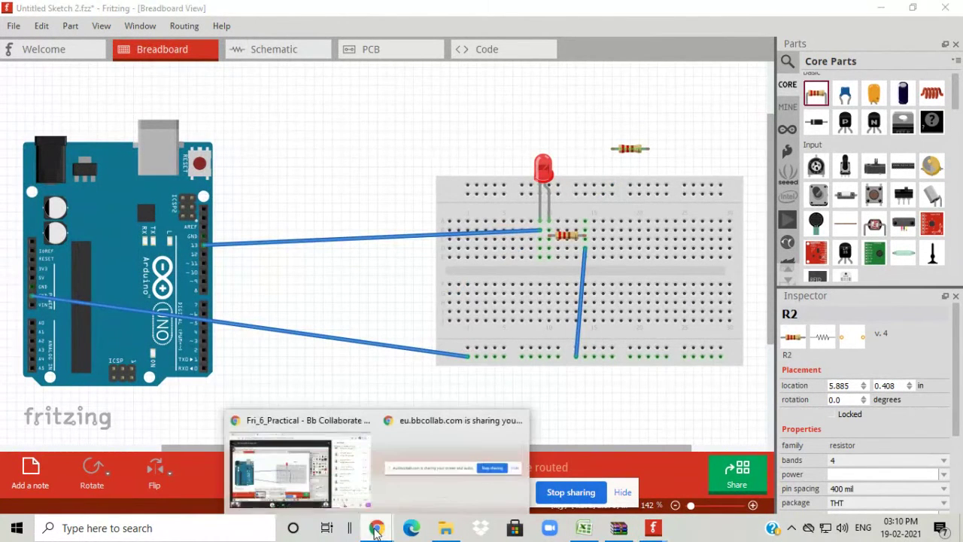
left_click(301, 471)
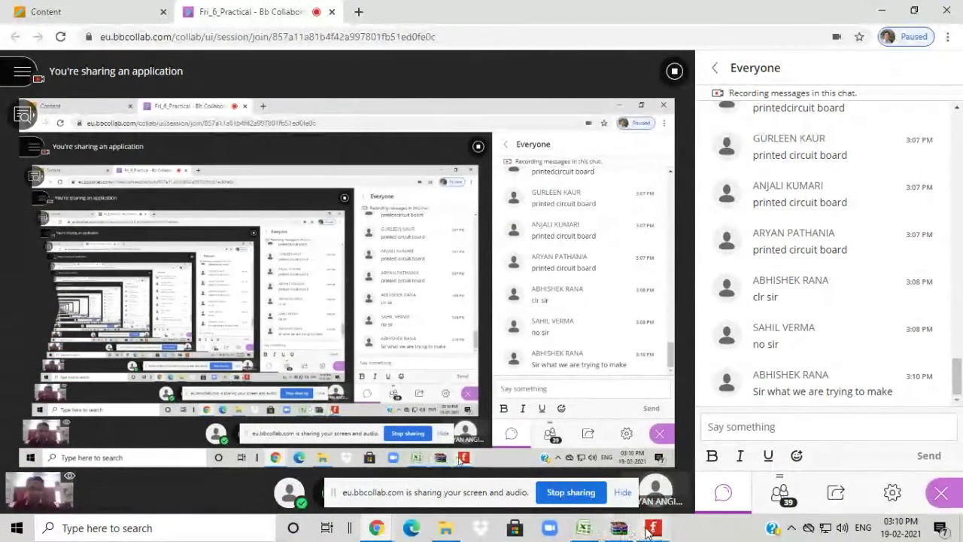
mouse_move(650, 528)
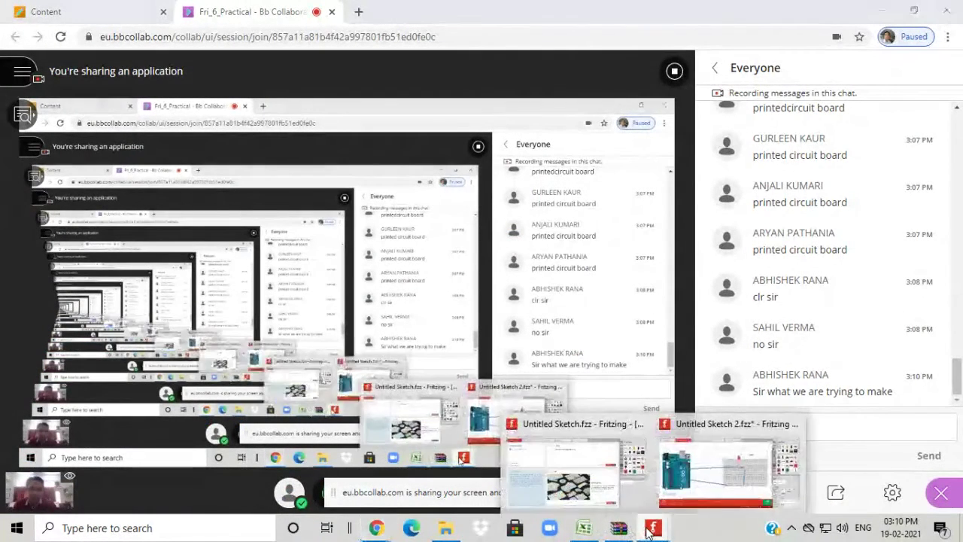
left_click(715, 464)
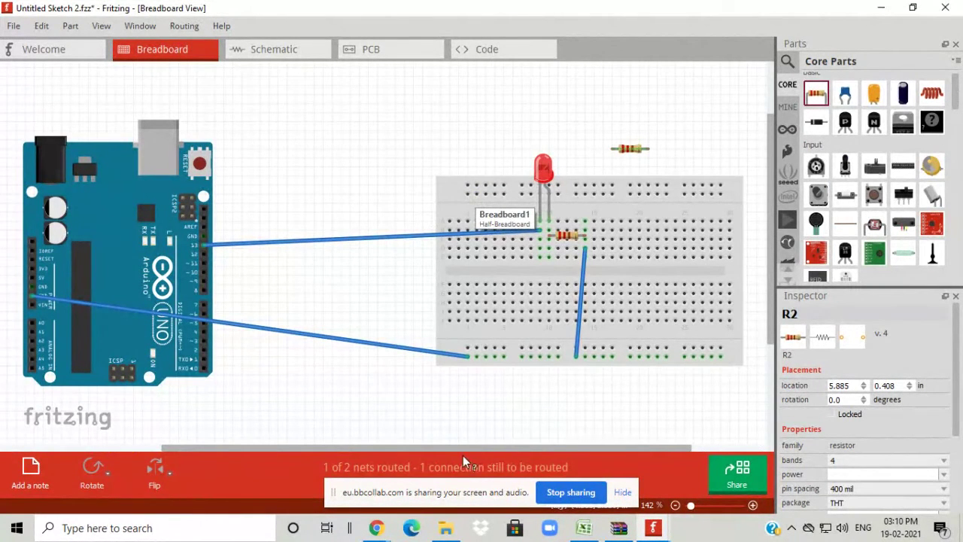
Step: Check the Everyone chat in Chrome again for the student's reply, and bring up the Fritzing window previews
mouse_move(377, 527)
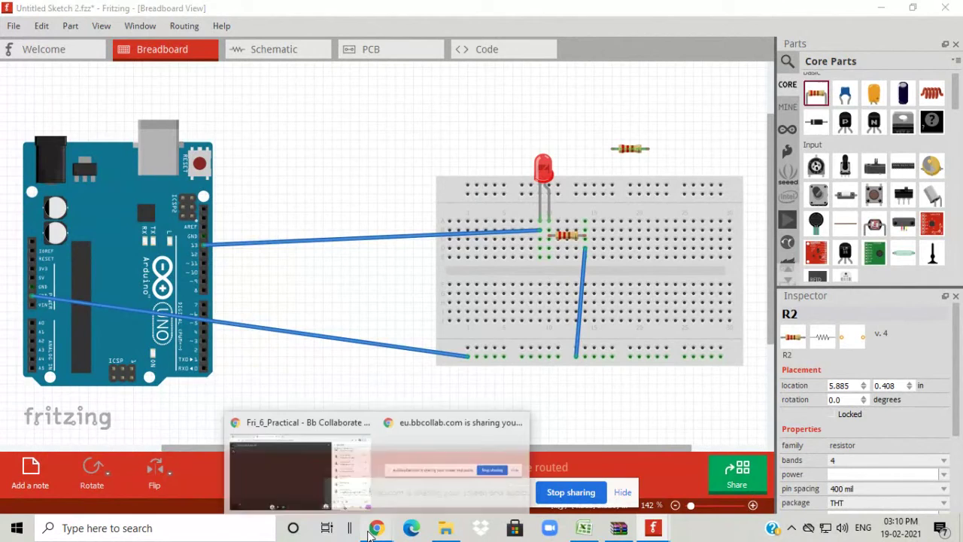
left_click(293, 474)
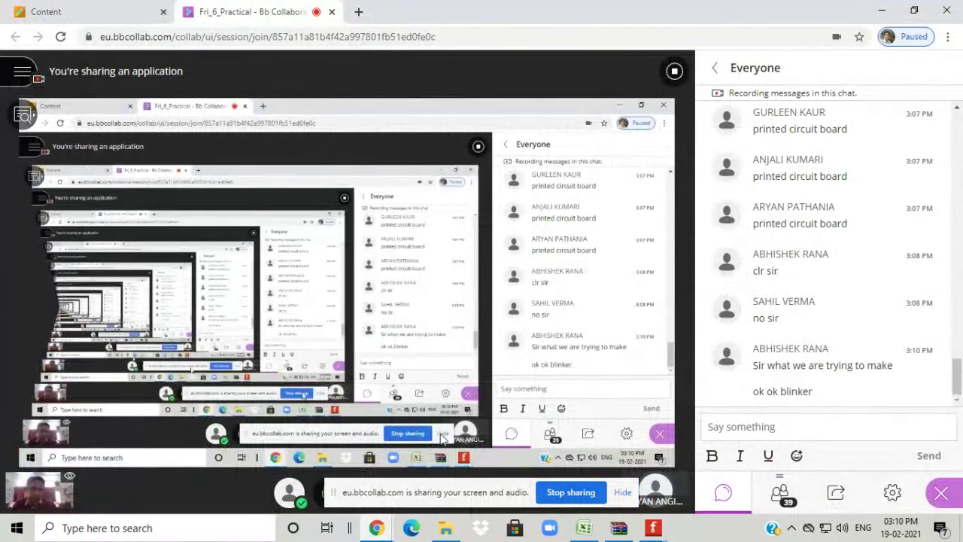
left_click(652, 529)
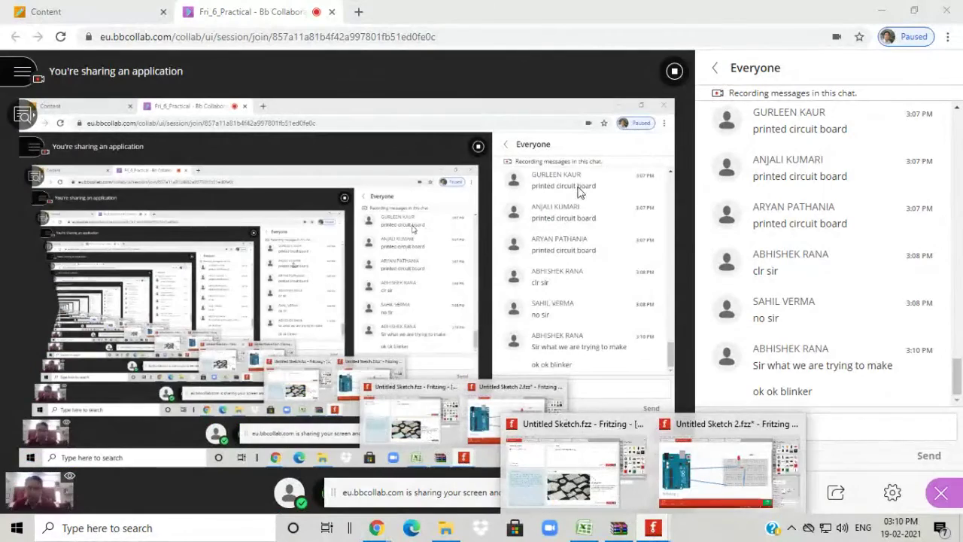
Step: Minimize Chrome and both Fritzing windows, and open the Downloads folder inside the personal folder on the desktop
left_click(882, 13)
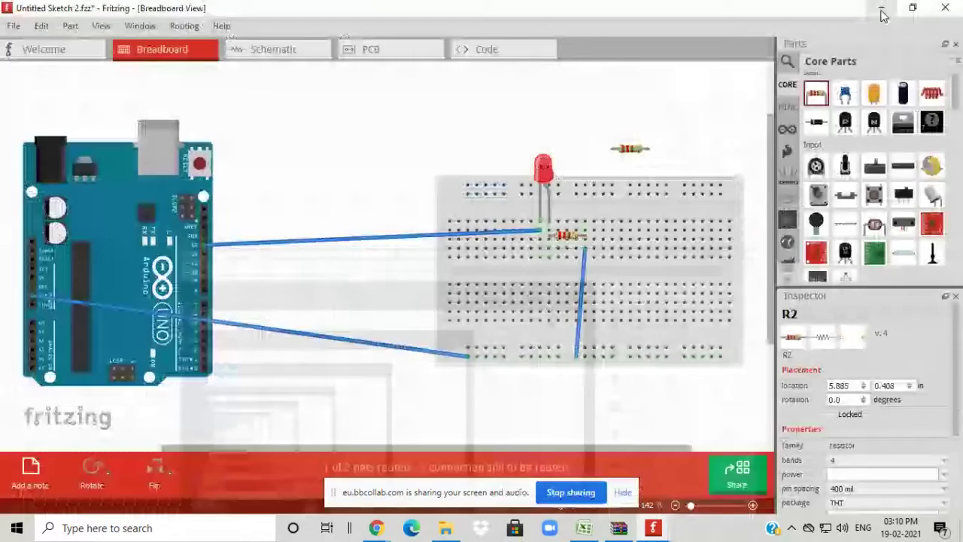
left_click(881, 12)
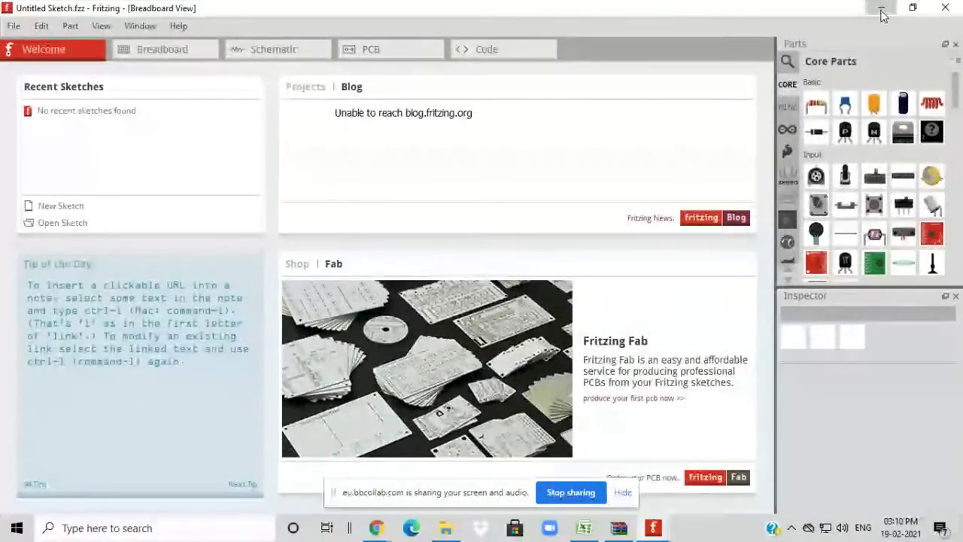
left_click(882, 12)
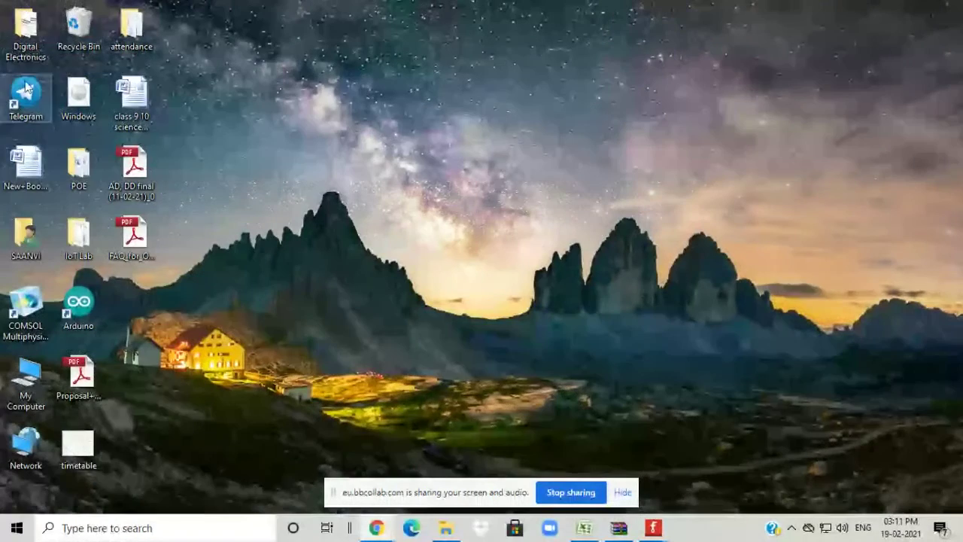
double_click(26, 237)
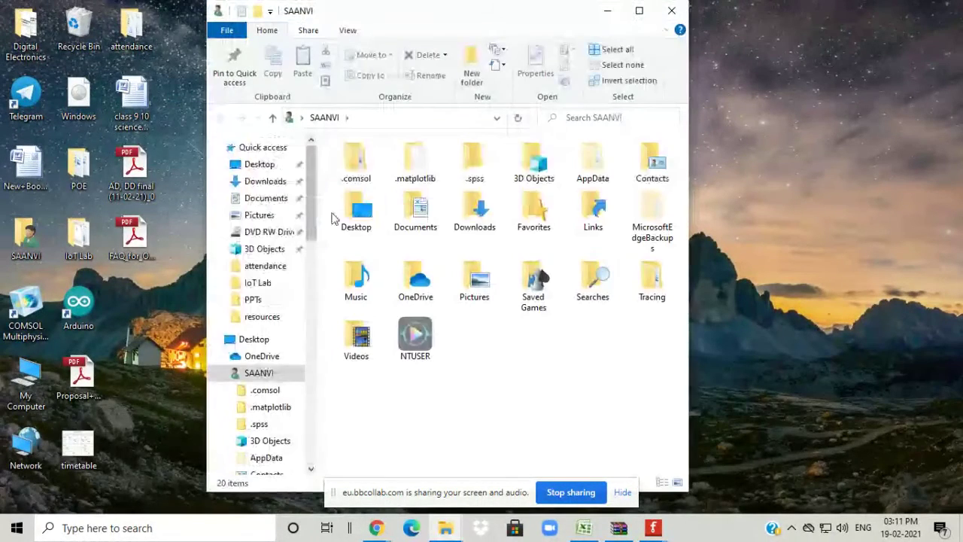
double_click(475, 214)
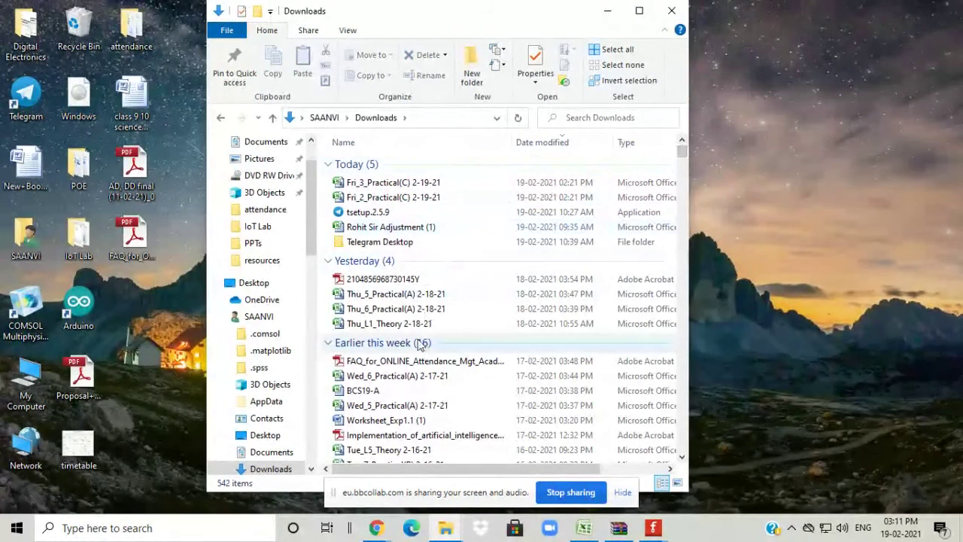
Step: Open the Worksheet_Exp1.1 (1) document in Word, dismiss the document recovery list, and view its Task and Requirements sections
left_click(403, 422)
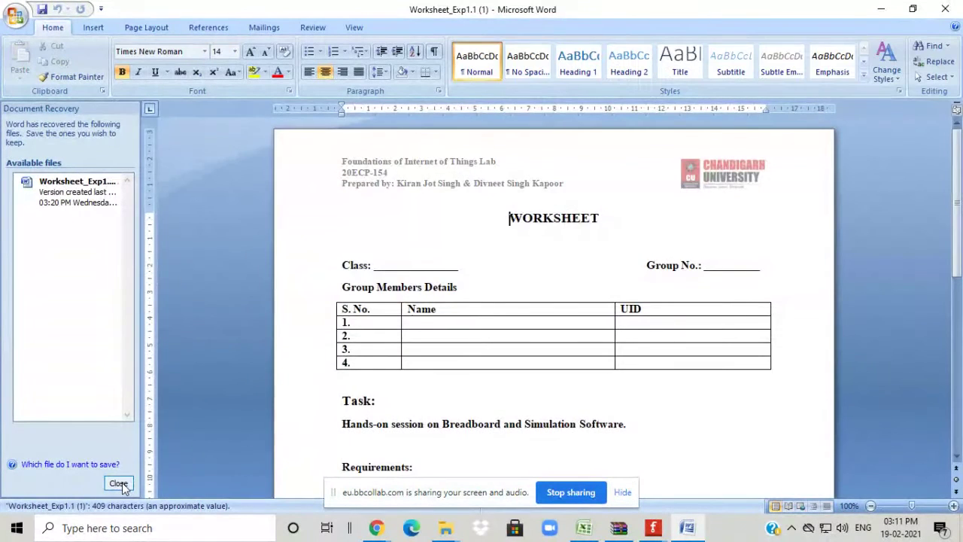
left_click(119, 484)
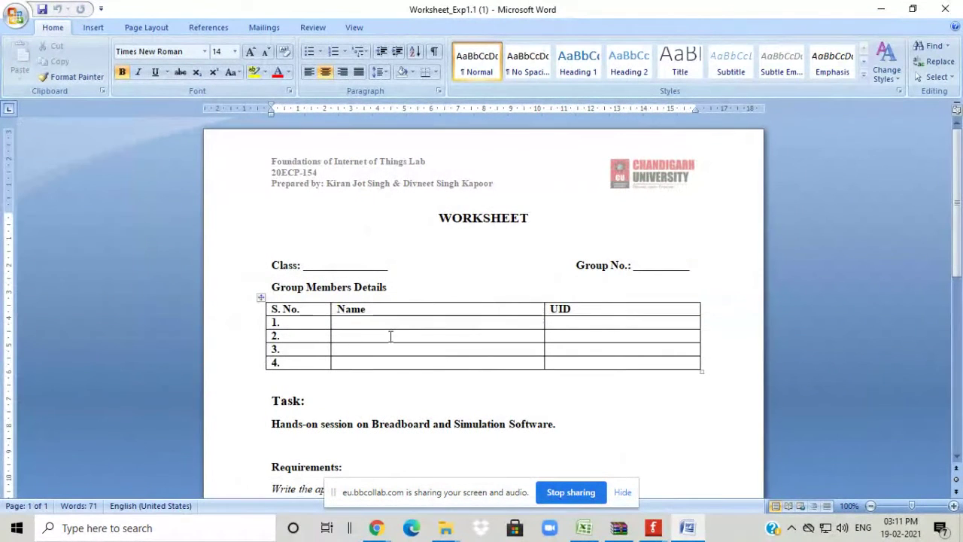
left_click_drag(956, 182, 960, 205)
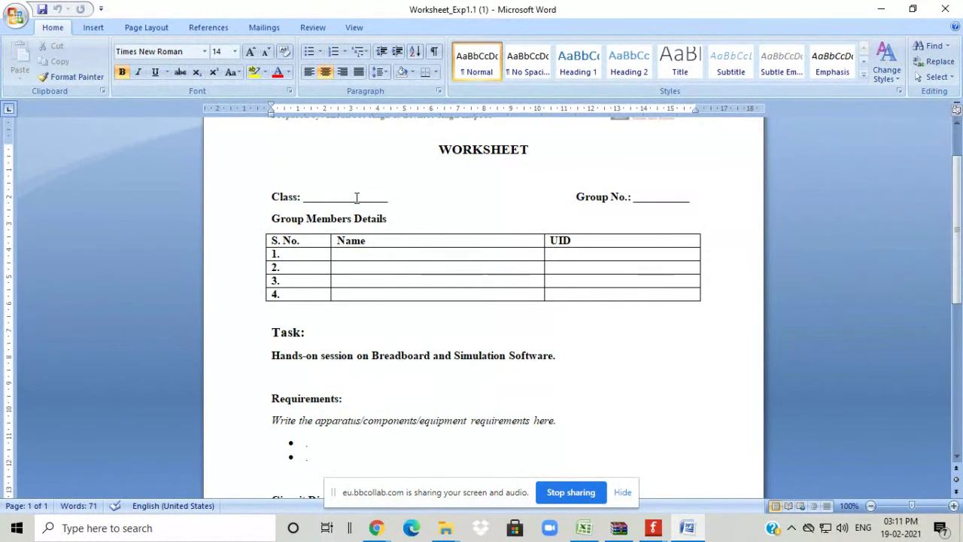
Step: Point out the Group No. field and highlight the empty Name and UID cells of the Group Members Details table
left_click(649, 195)
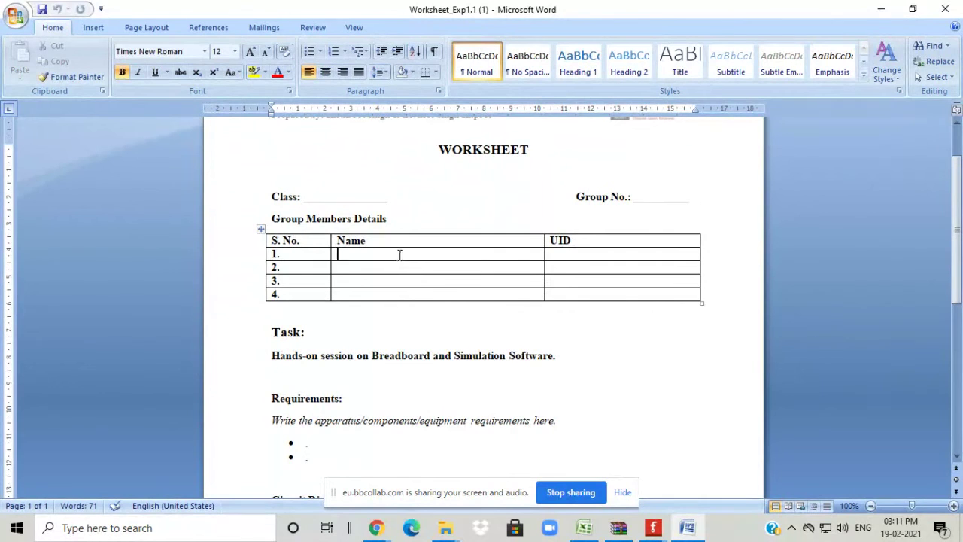
left_click_drag(399, 254, 602, 295)
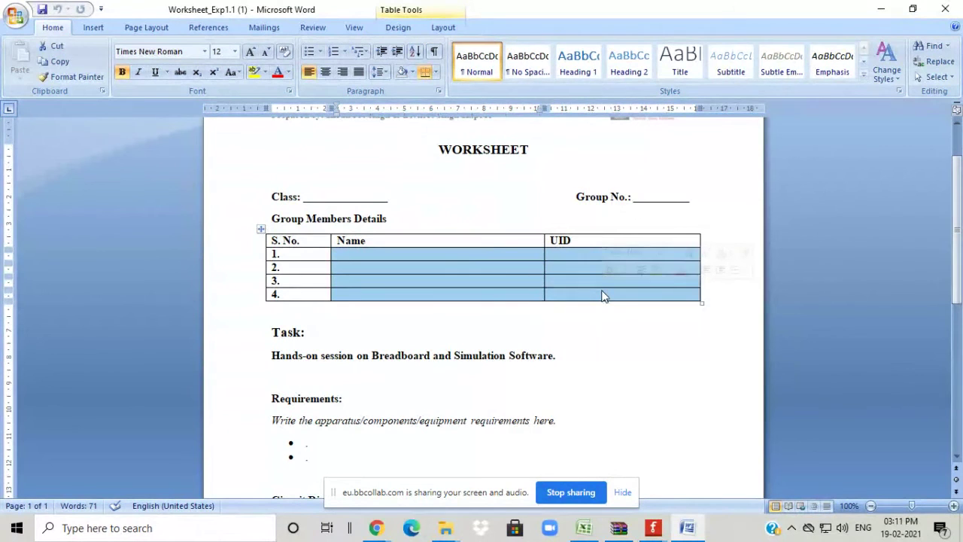
left_click(652, 374)
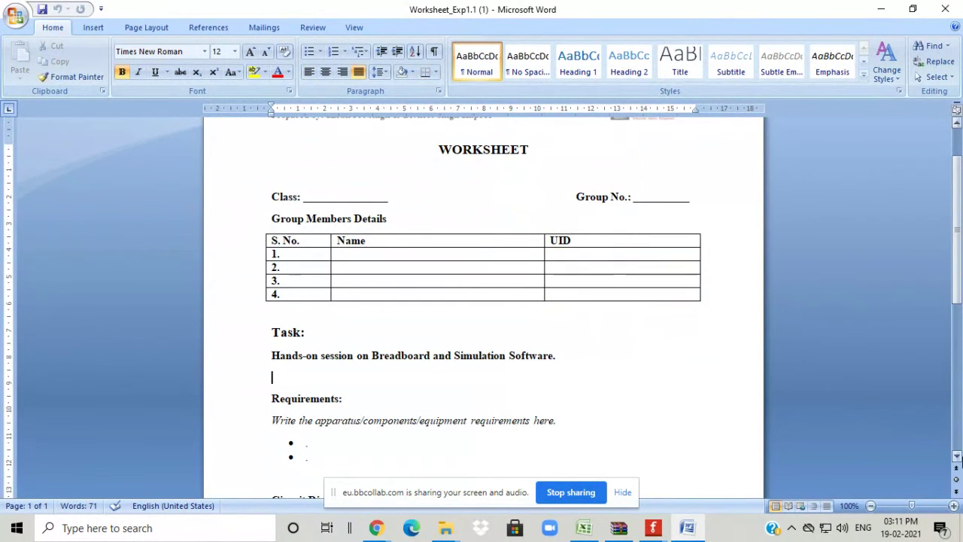
Step: Highlight the "Hands-on session on Breadboard and Simulation Software." task line and point out the bullets under Requirements
scroll(959, 460, "down", 3)
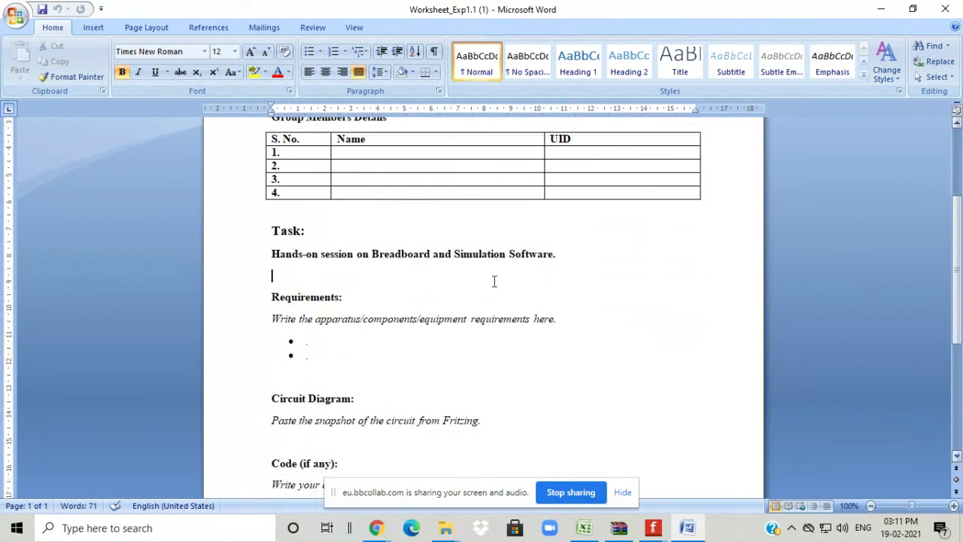
left_click_drag(271, 253, 353, 253)
left_click(272, 254)
left_click(563, 254, "shift")
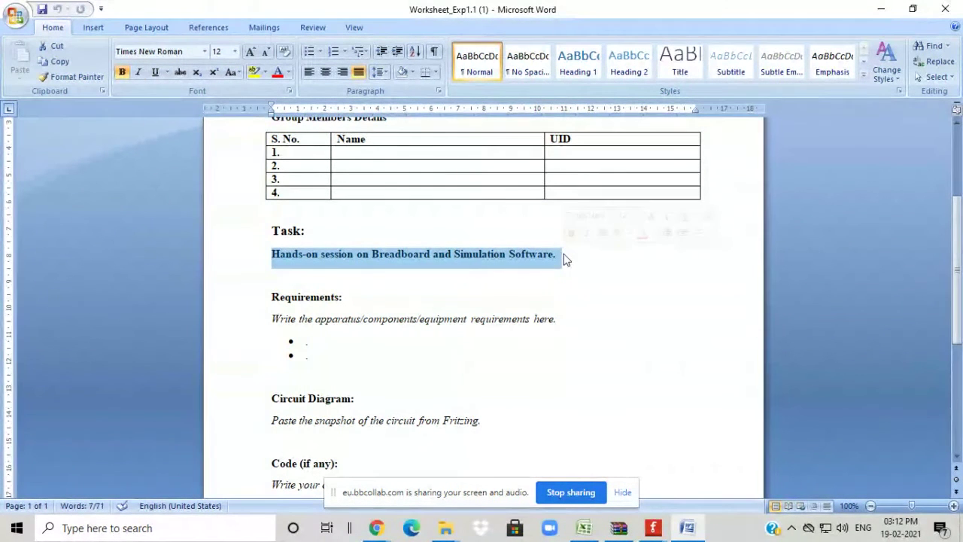
left_click(369, 368)
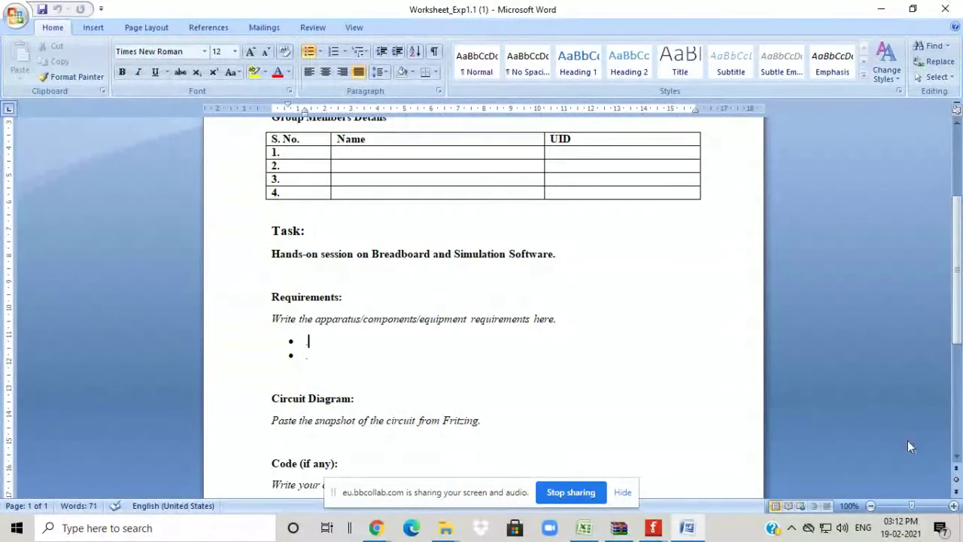
Step: View the worksheet from Circuit Diagram to Outcome, pointing out the instruction to paste the circuit snapshot from Fritzing
left_click(957, 456)
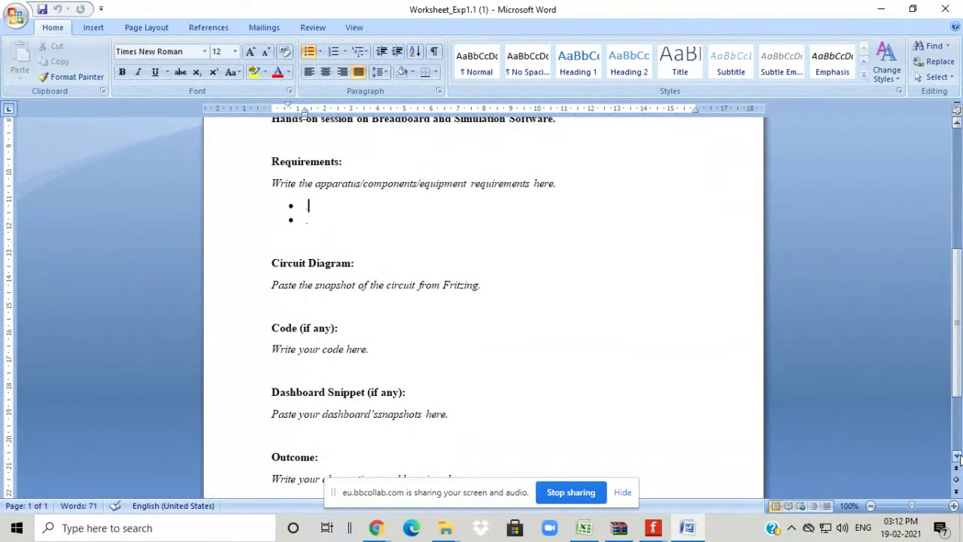
left_click(957, 457)
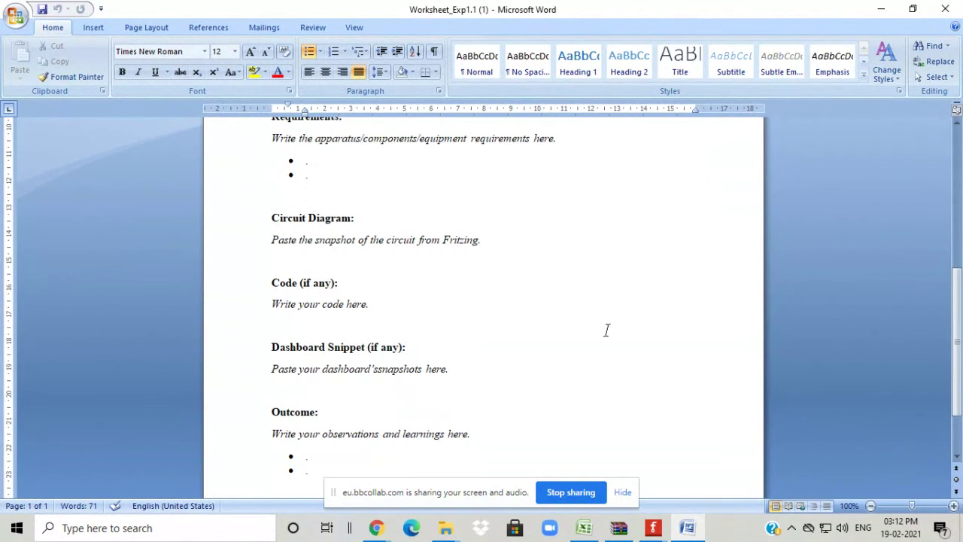
left_click(495, 242)
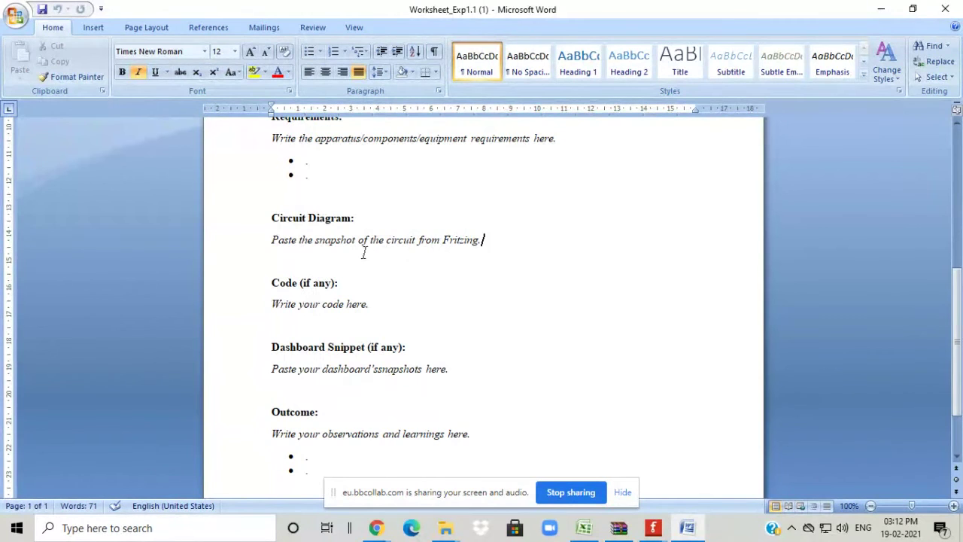
left_click_drag(315, 242, 363, 242)
left_click(413, 268)
Step: Minimize Word and the Downloads folder, and read the Everyone chat of the Bb Collaborate session in Chrome
left_click(884, 9)
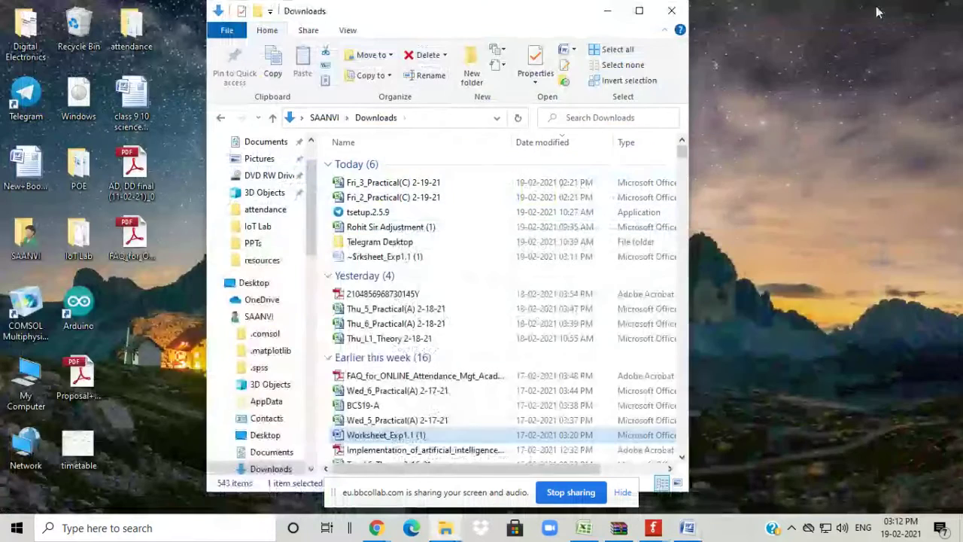
left_click(604, 11)
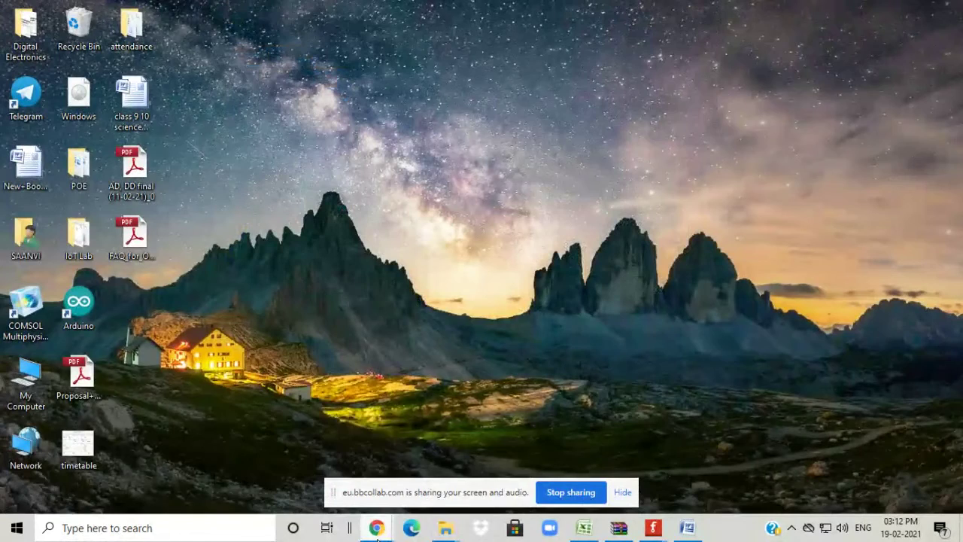
mouse_move(377, 536)
left_click(337, 502)
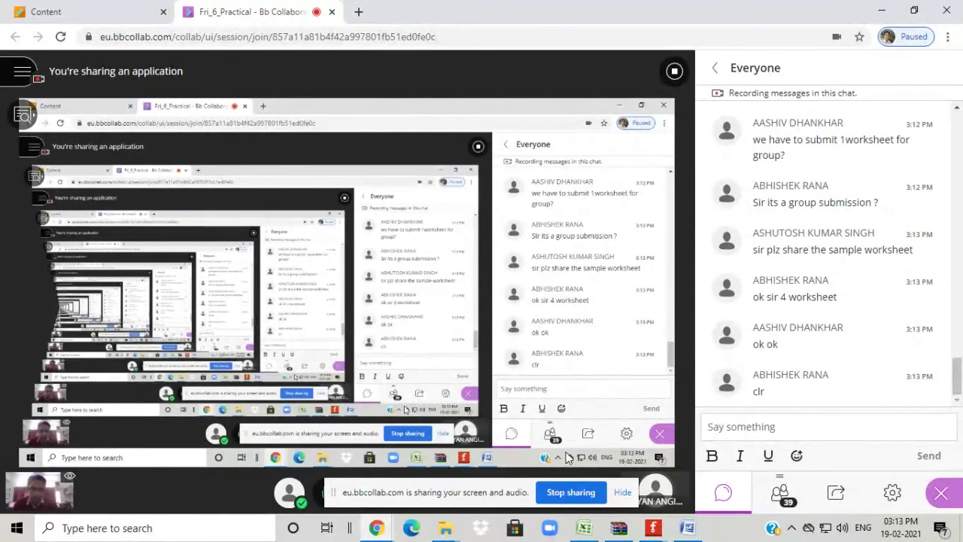
Step: Switch to Untitled Sketch 2 in Fritzing, show the JPG image export of the breadboard view, and cancel it without saving
mouse_move(684, 531)
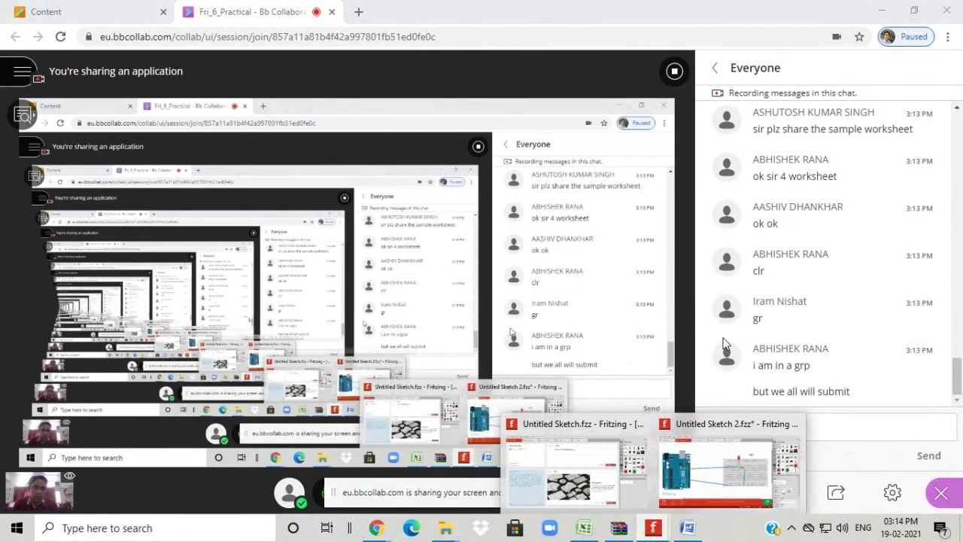
left_click(689, 464)
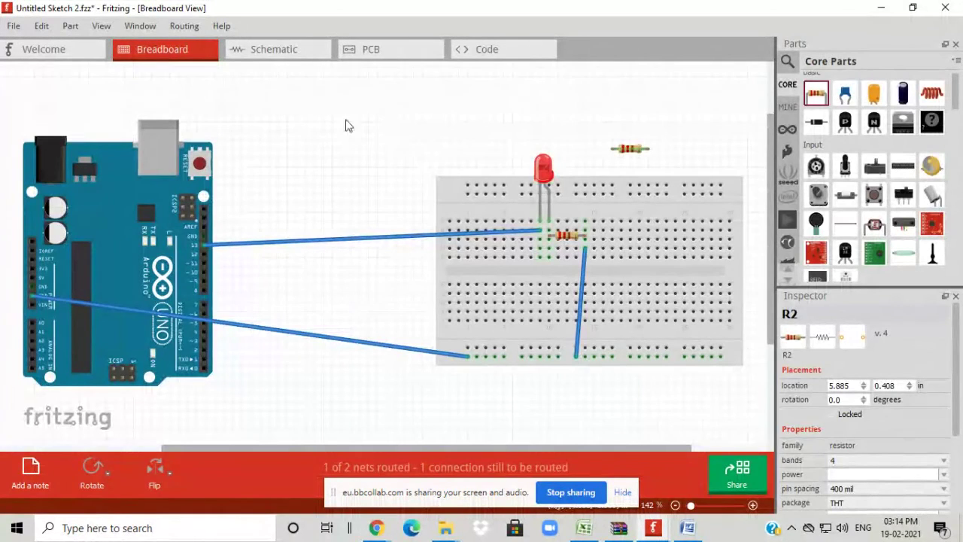
left_click(14, 27)
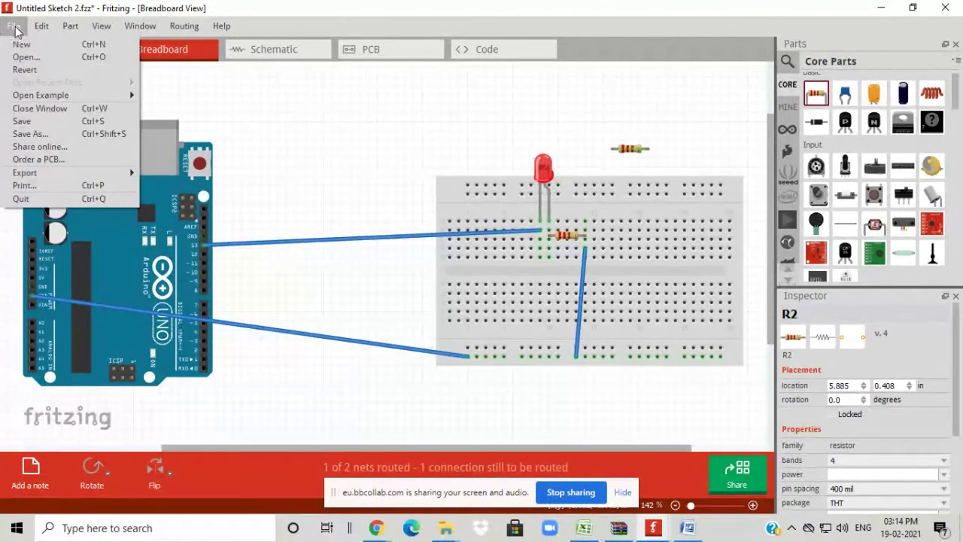
mouse_move(60, 174)
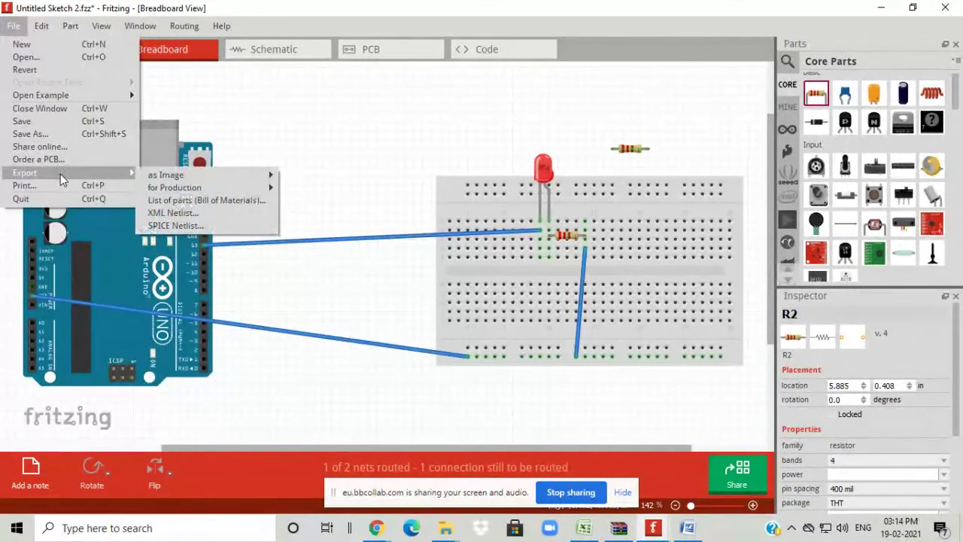
mouse_move(235, 174)
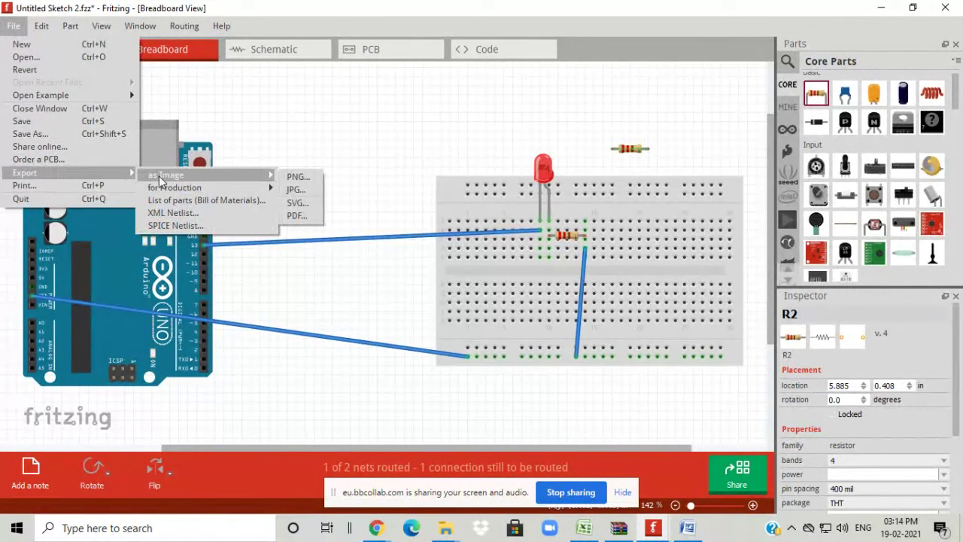
left_click(304, 190)
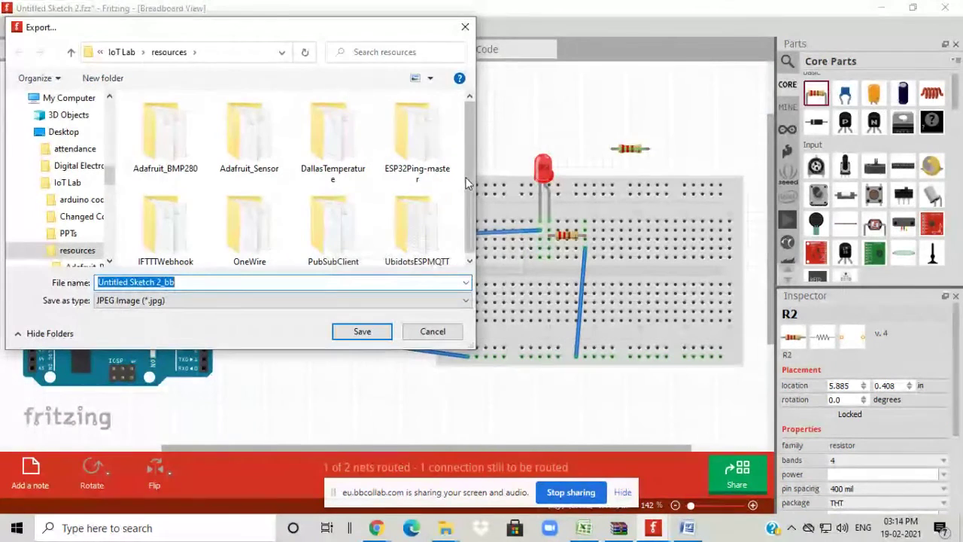
left_click(432, 332)
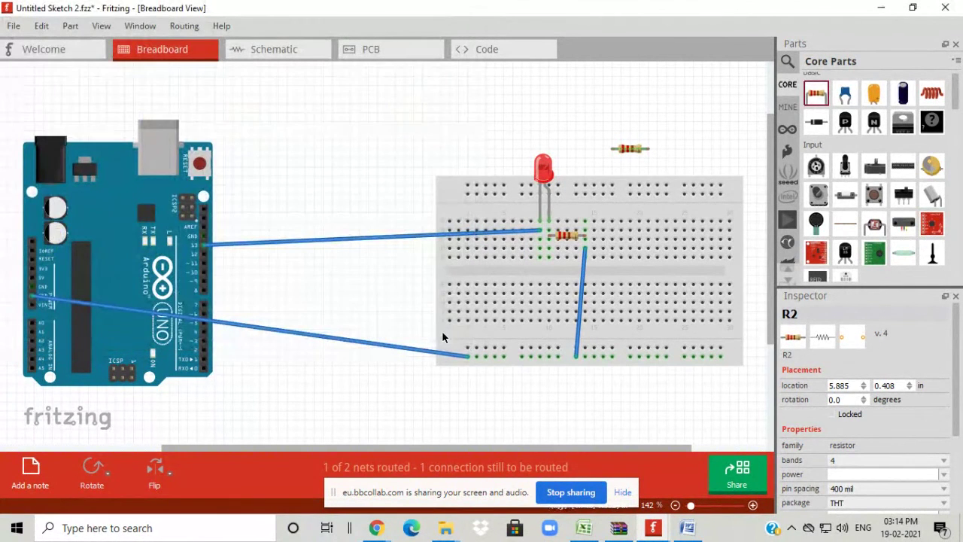
Step: Check the schematic view, and move the resistor beside the LED down the breadboard to a vertical location of 0.550 in
left_click(312, 53)
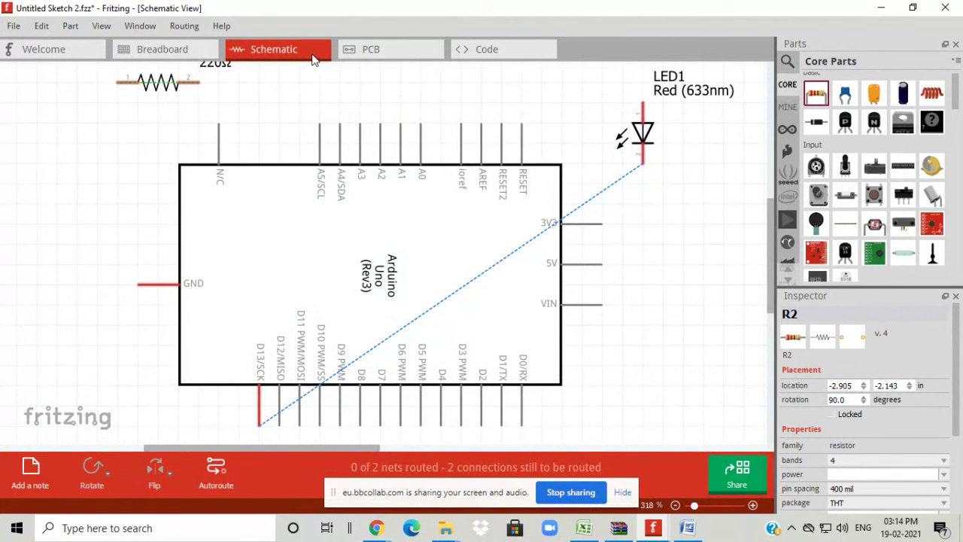
left_click(160, 46)
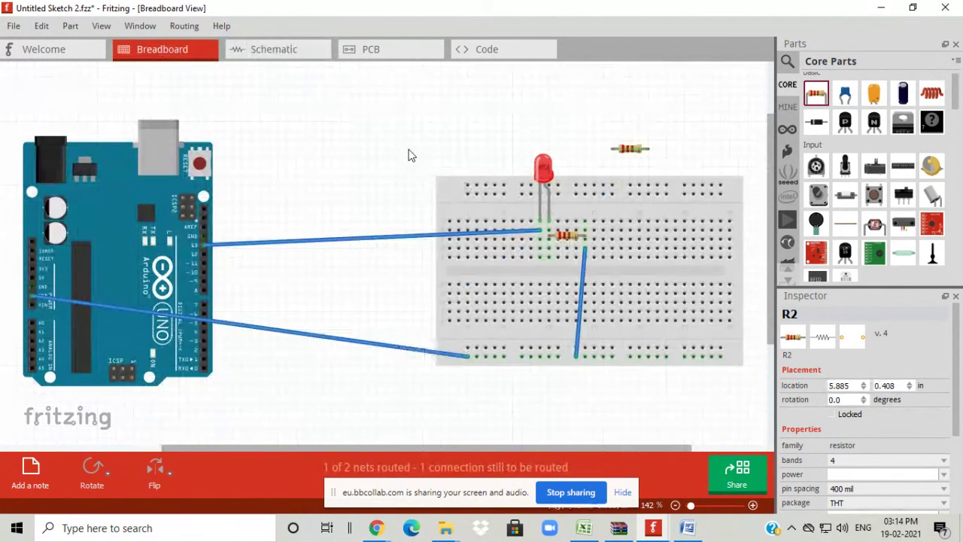
left_click(635, 155)
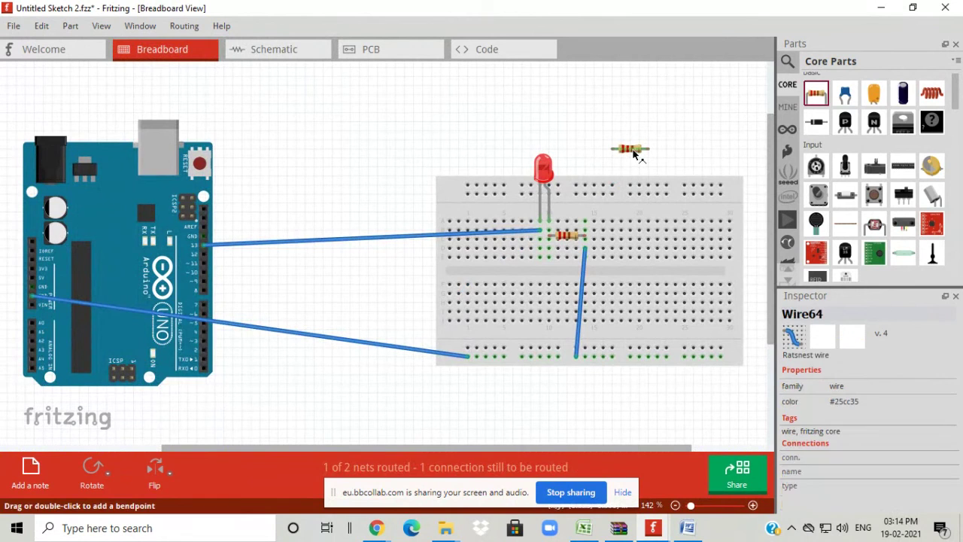
left_click(700, 134)
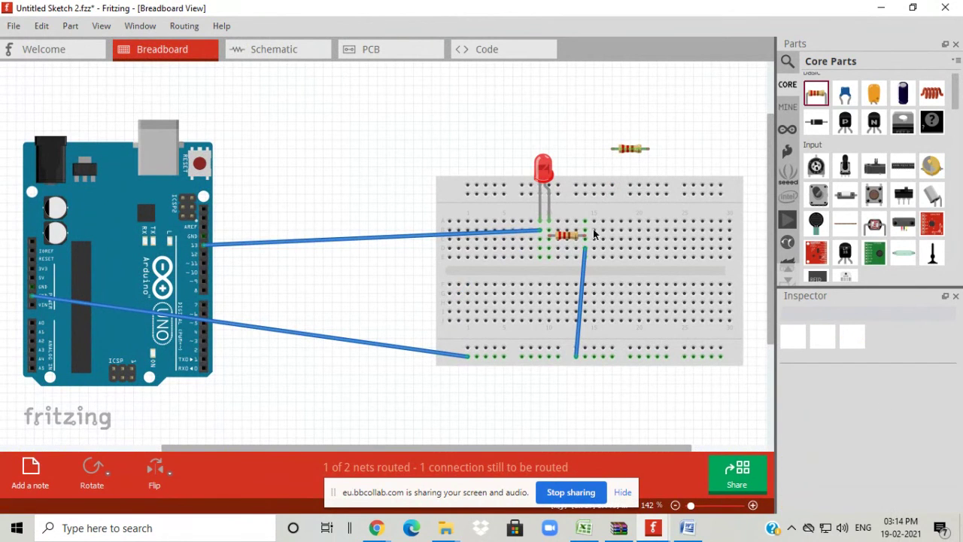
left_click(567, 239)
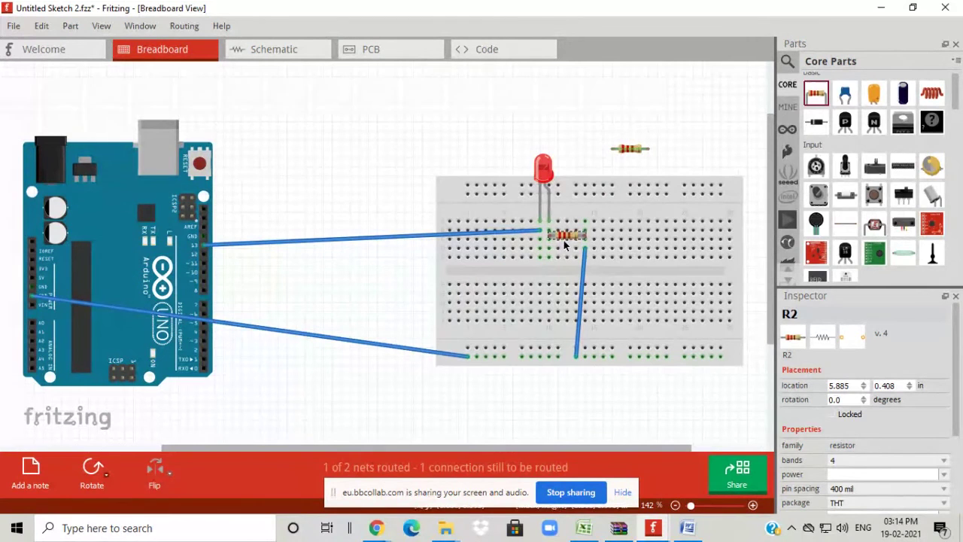
left_click_drag(564, 244, 566, 248)
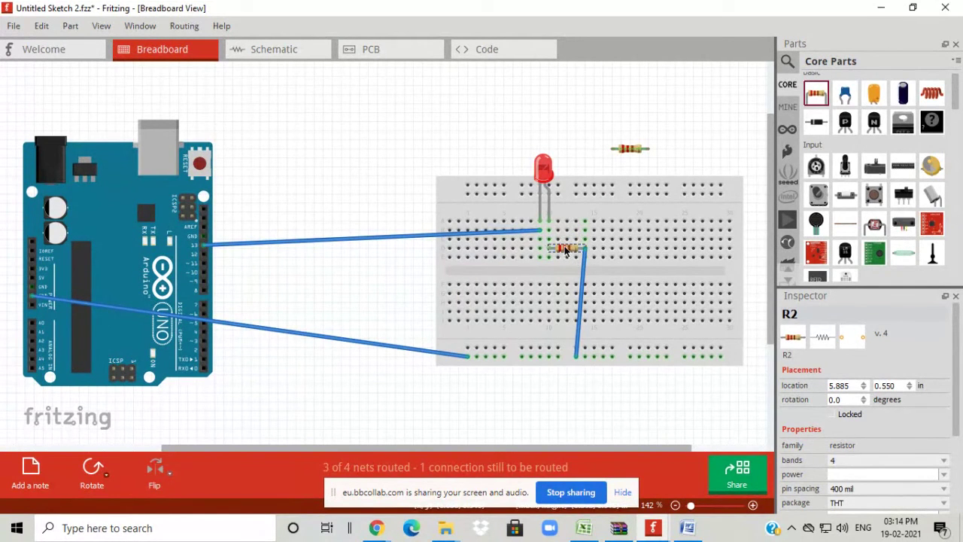
left_click(588, 143)
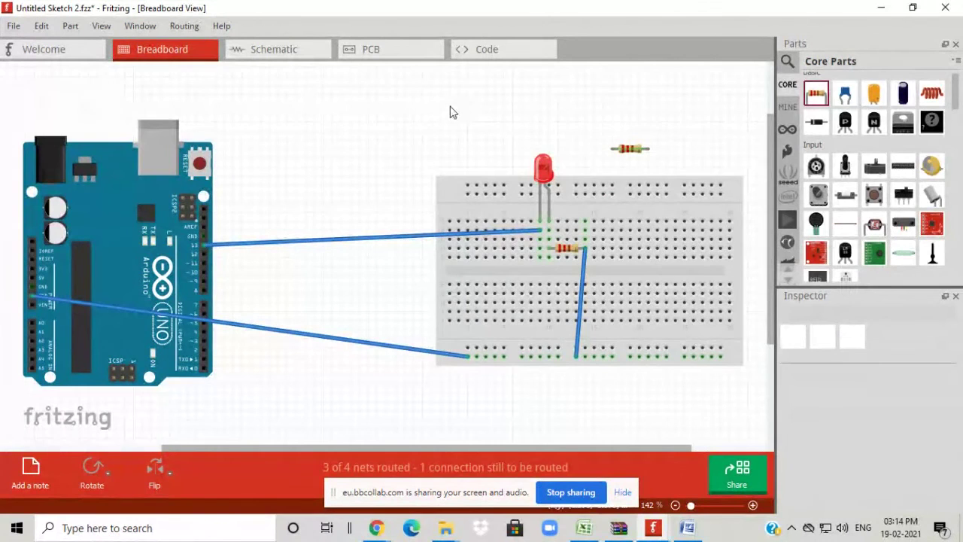
Step: Check the schematic again, and replace the breadboard wire between the resistor's free end and the lower power rail
left_click(299, 58)
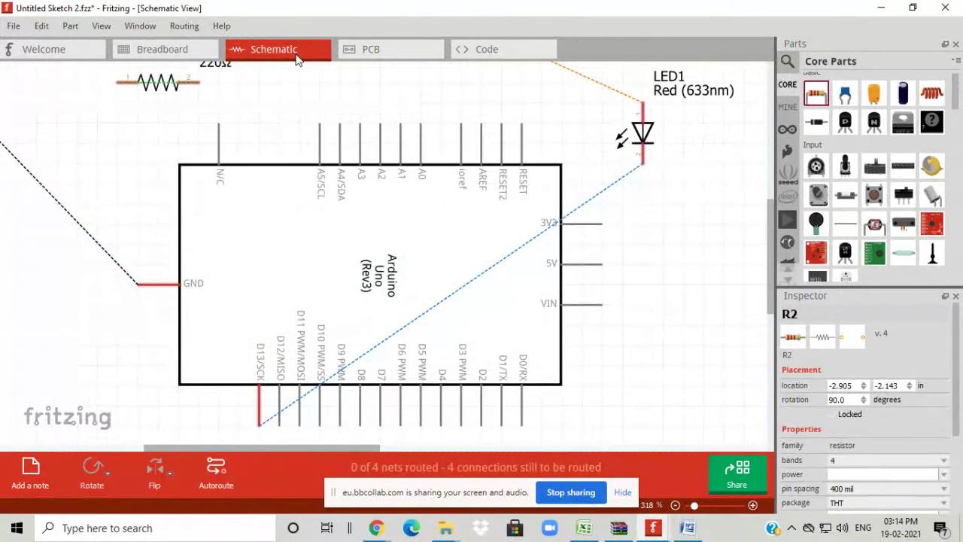
left_click(179, 51)
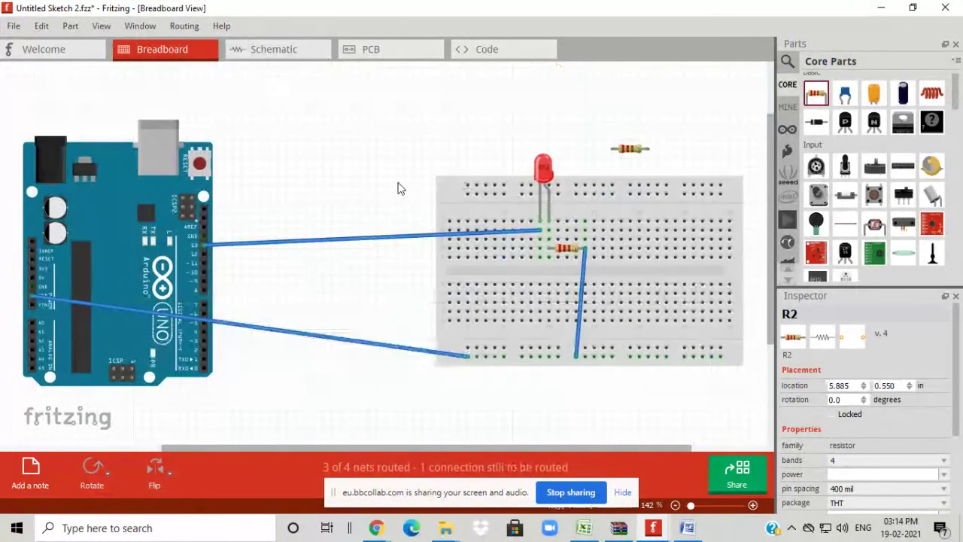
left_click(582, 293)
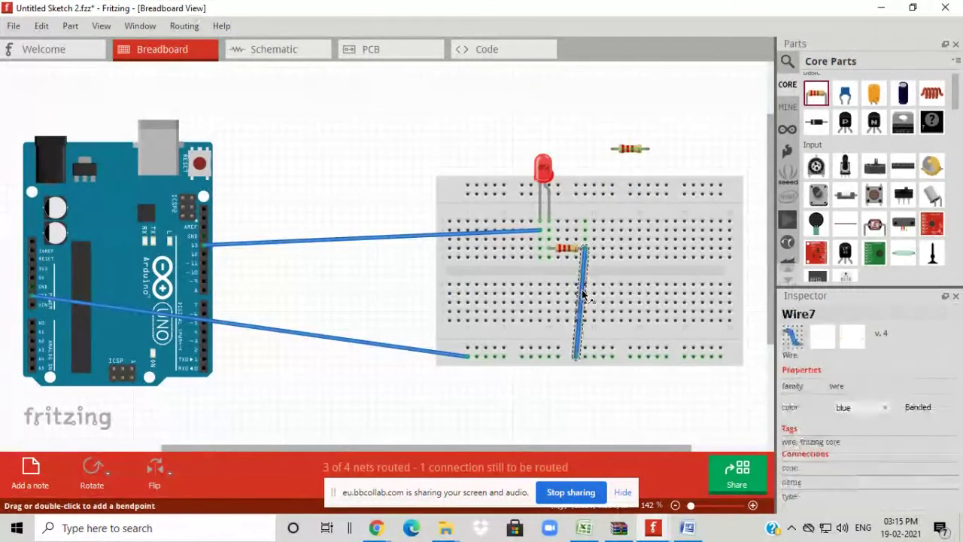
key("Delete")
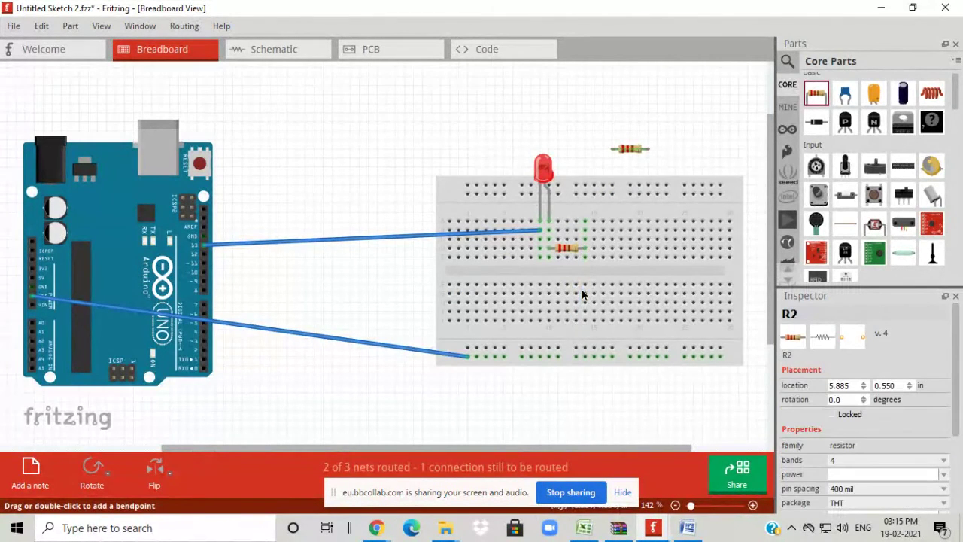
left_click_drag(585, 256, 578, 360)
left_click(591, 365)
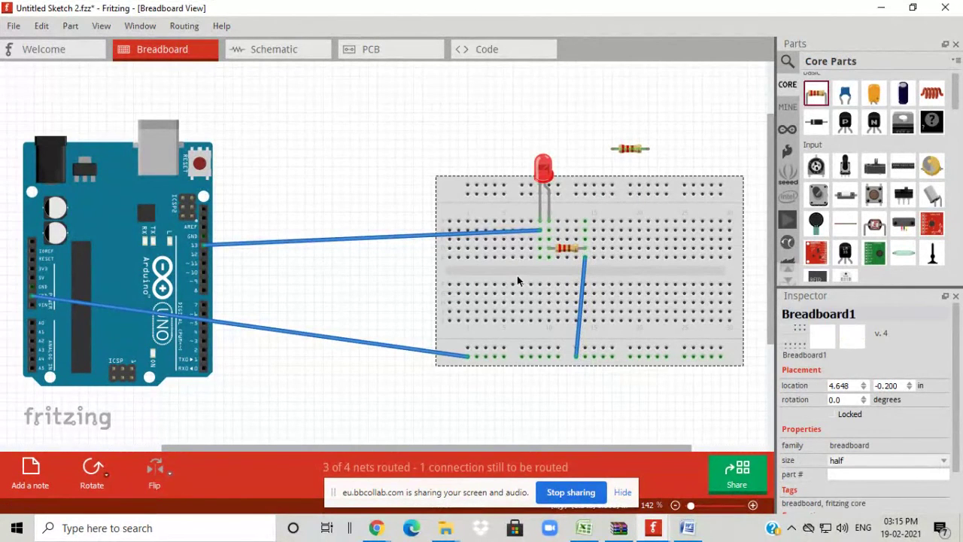
Step: Move the Arduino Uno symbol in the schematic view to location 0.300, 0.000 in
left_click(292, 47)
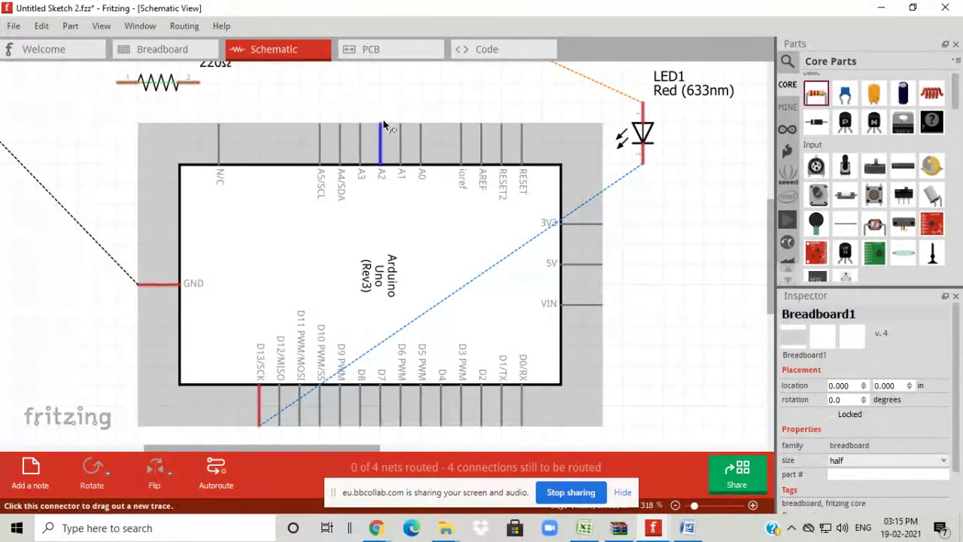
left_click(487, 226)
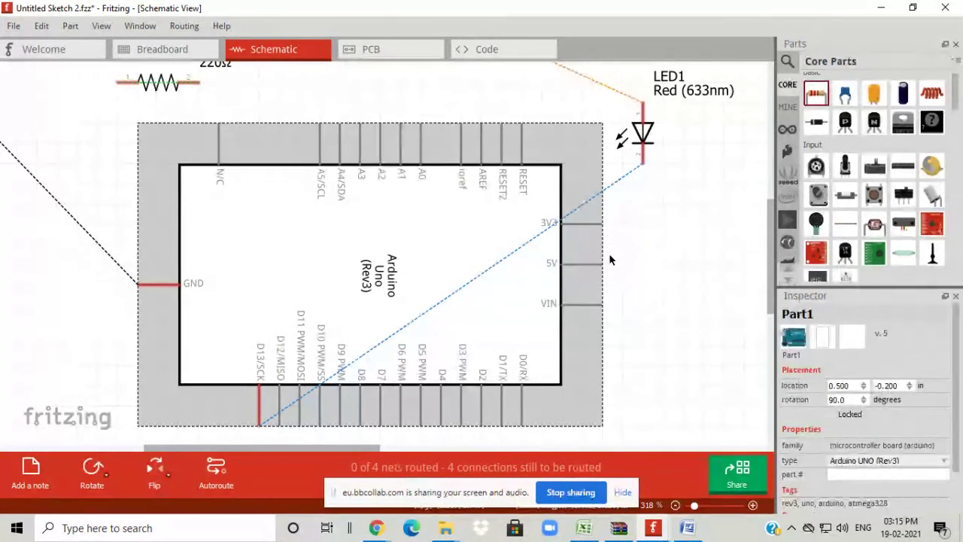
left_click_drag(698, 356, 706, 368)
left_click_drag(690, 410, 548, 276)
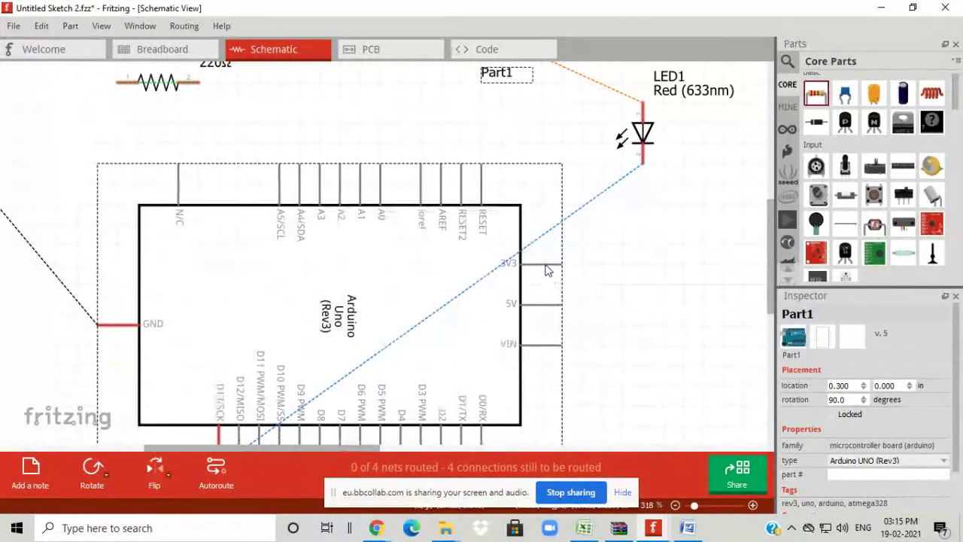
left_click(679, 510)
left_click(678, 510)
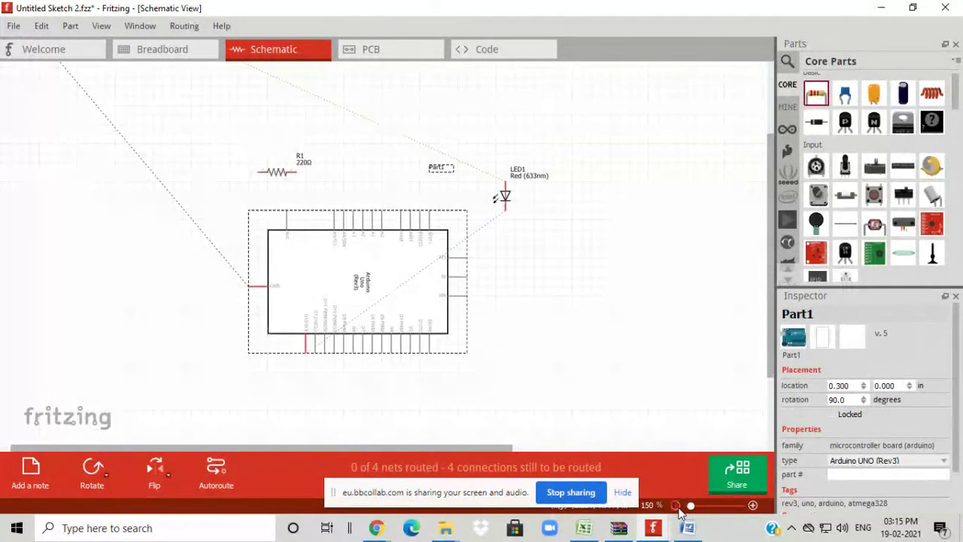
Step: Move resistor R2 in the schematic next to the Arduino Uno's GND side, at location -0.505, 0.257 in
left_click(679, 509)
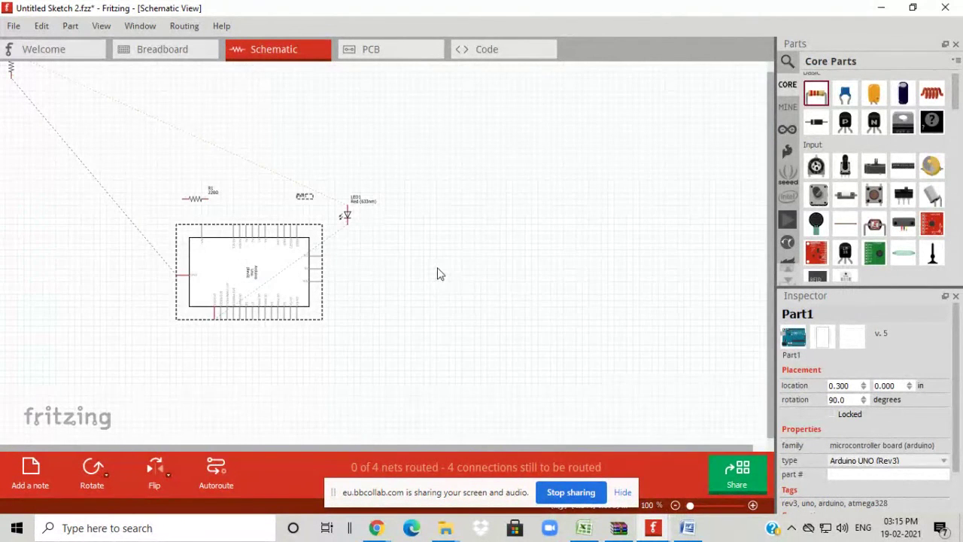
left_click_drag(440, 274, 531, 314)
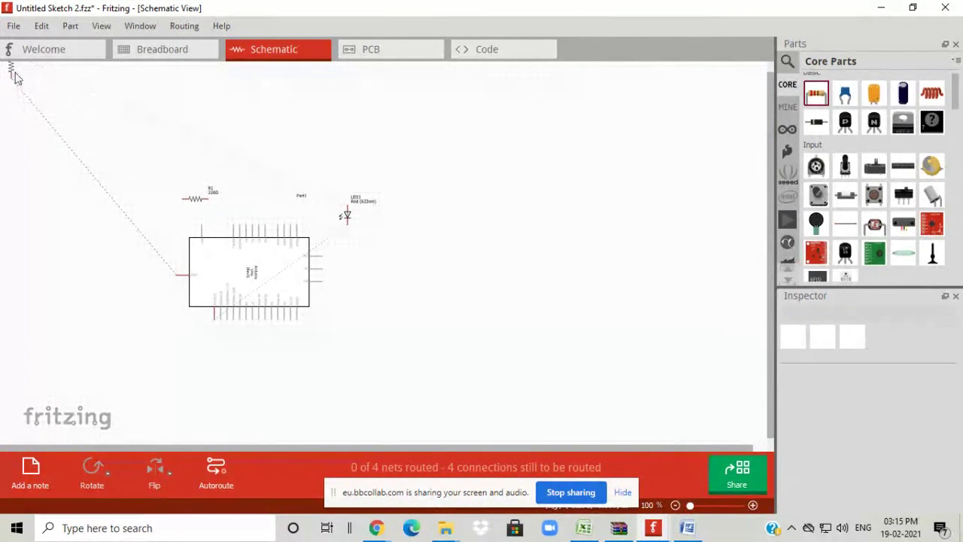
left_click_drag(10, 70, 167, 225)
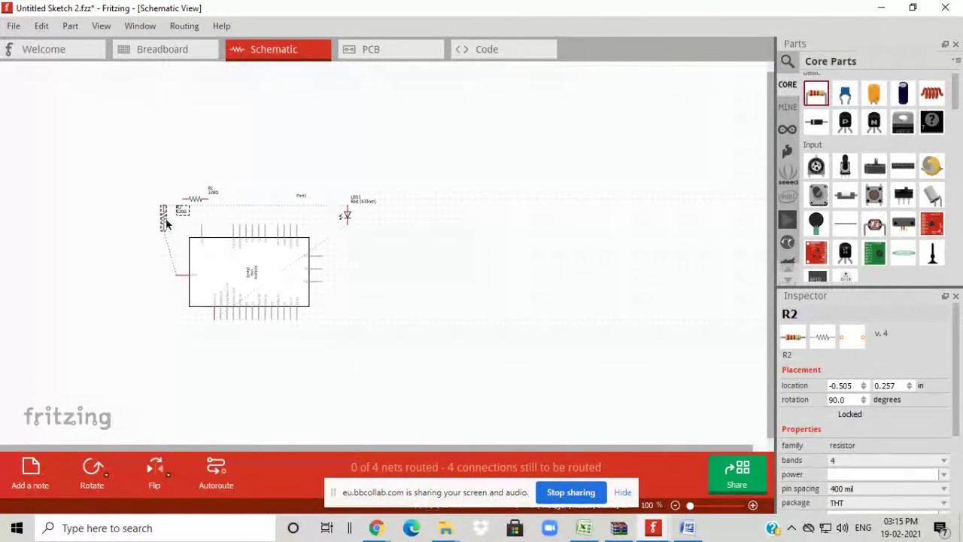
left_click(232, 146)
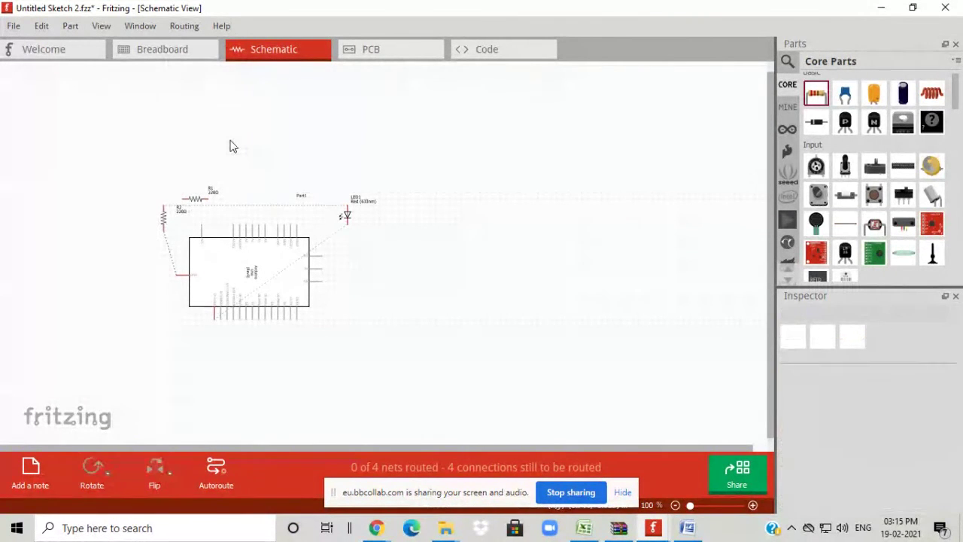
Step: Delete the ratsnest line that runs beside resistor R1 in the schematic
left_click(202, 202)
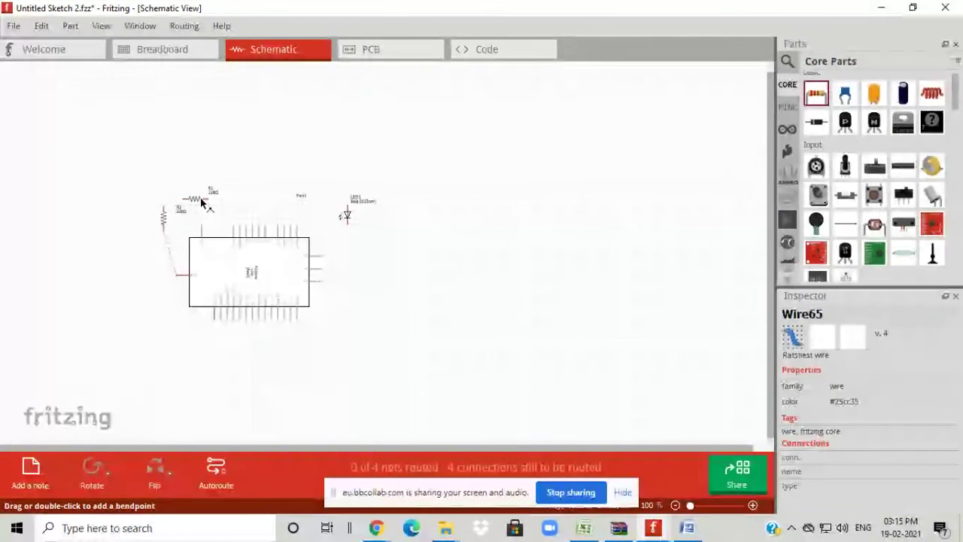
right_click(201, 200)
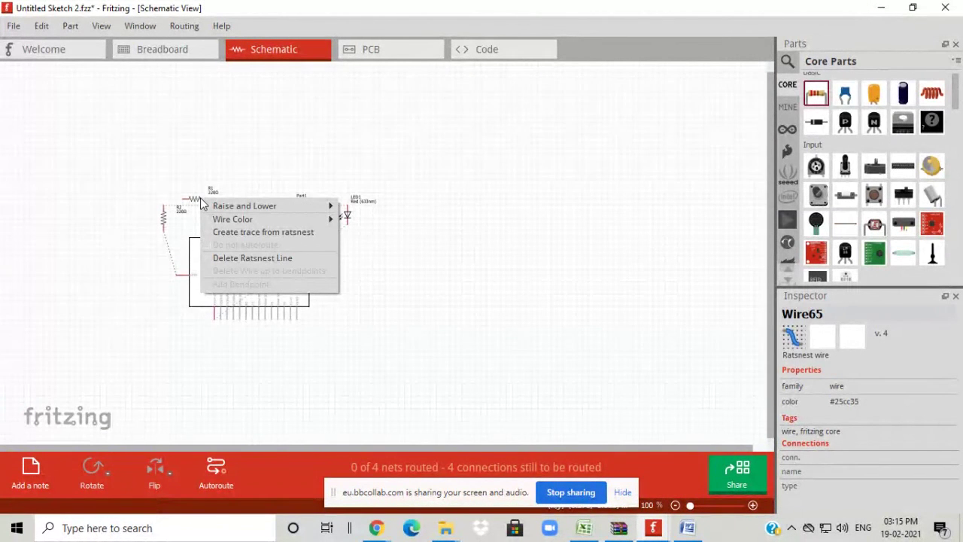
left_click(228, 259)
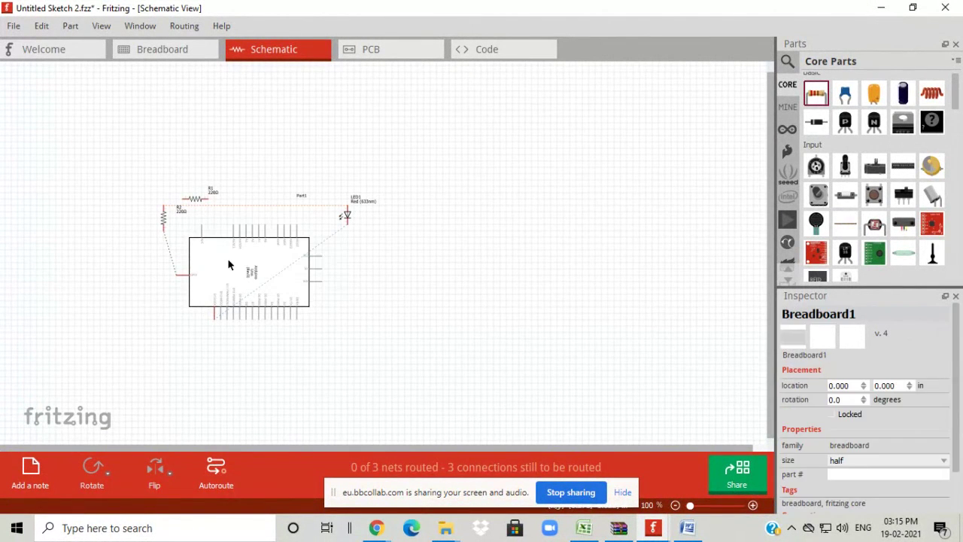
Step: Delete the unconnected spare resistor R1 above the breadboard in the breadboard view
left_click(188, 53)
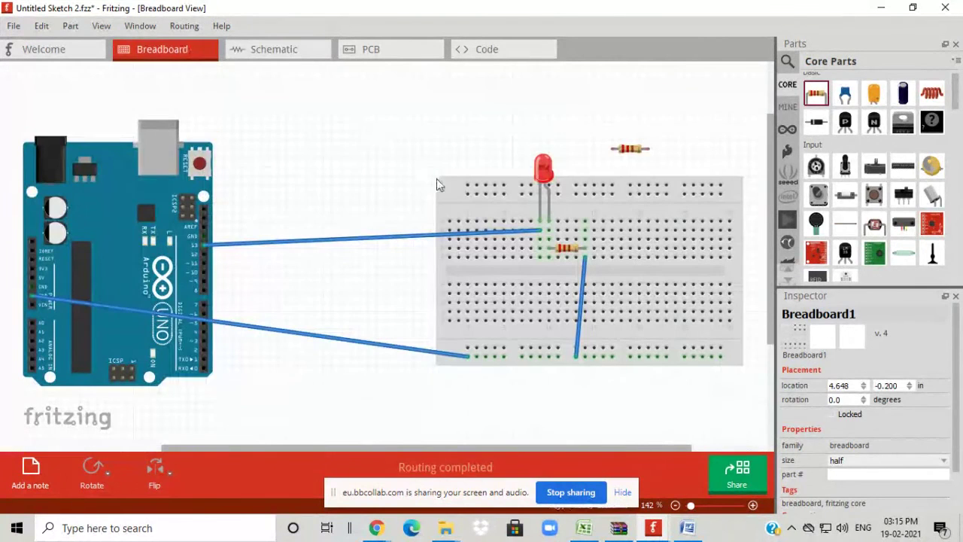
left_click(627, 152)
right_click(626, 153)
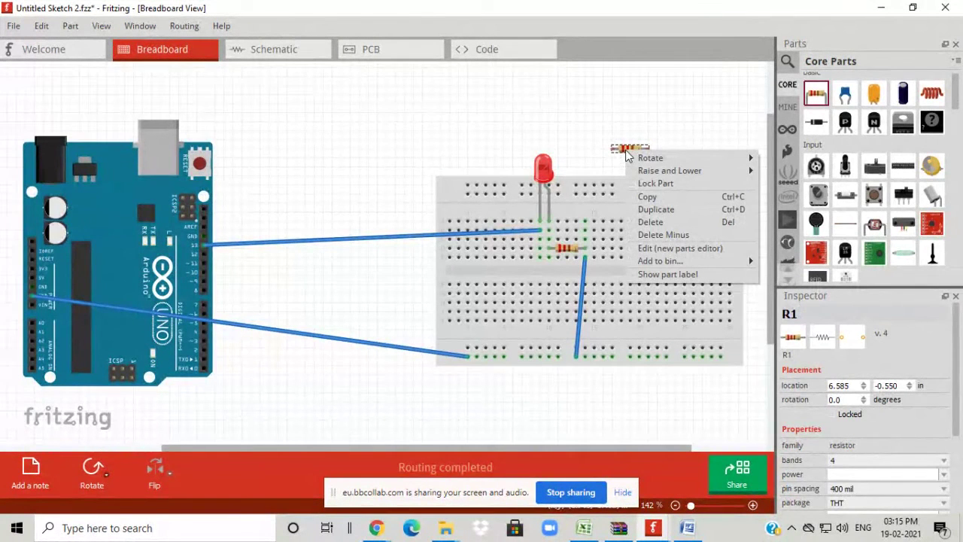
left_click(656, 228)
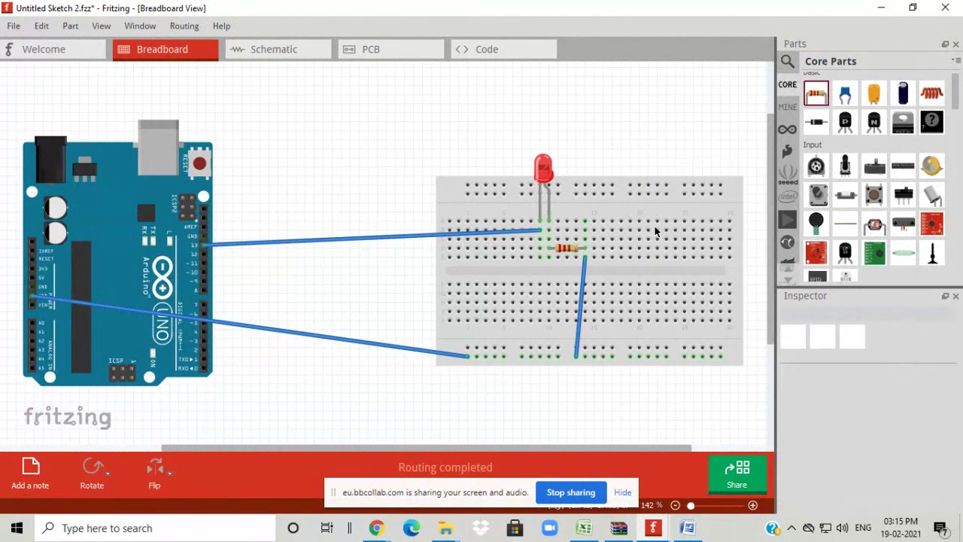
Step: Export the schematic view as a JPEG image named Untitled Sketch 2_schem into the IoT Lab resources folder
left_click(310, 49)
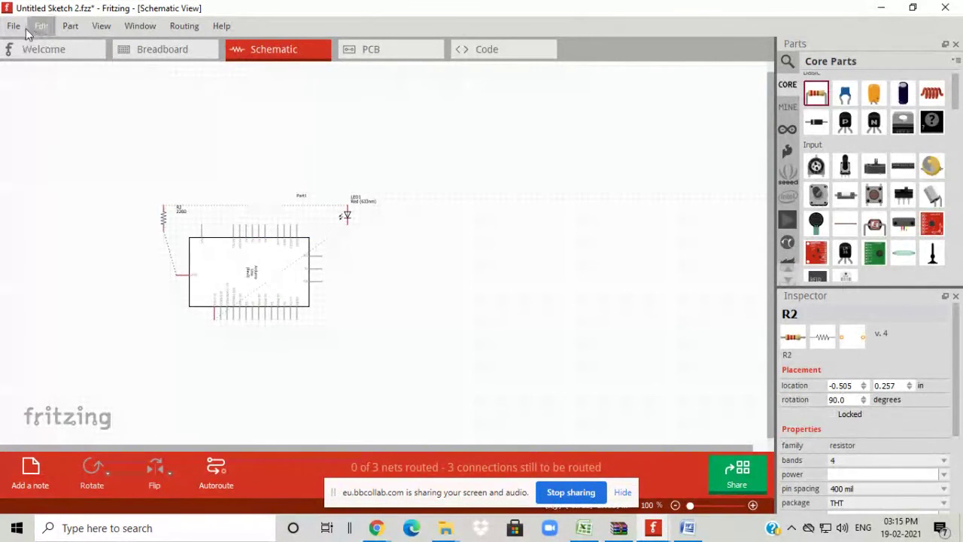
left_click(753, 507)
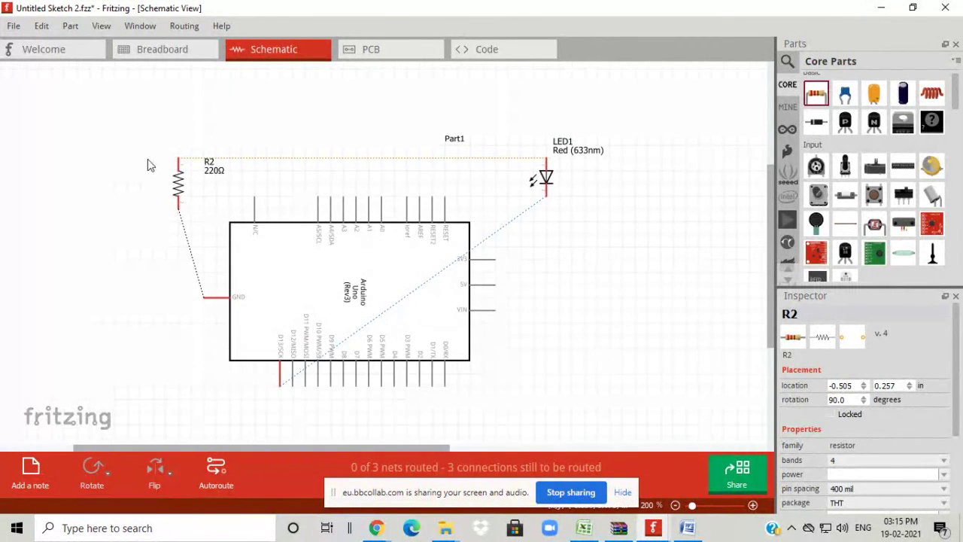
left_click(14, 28)
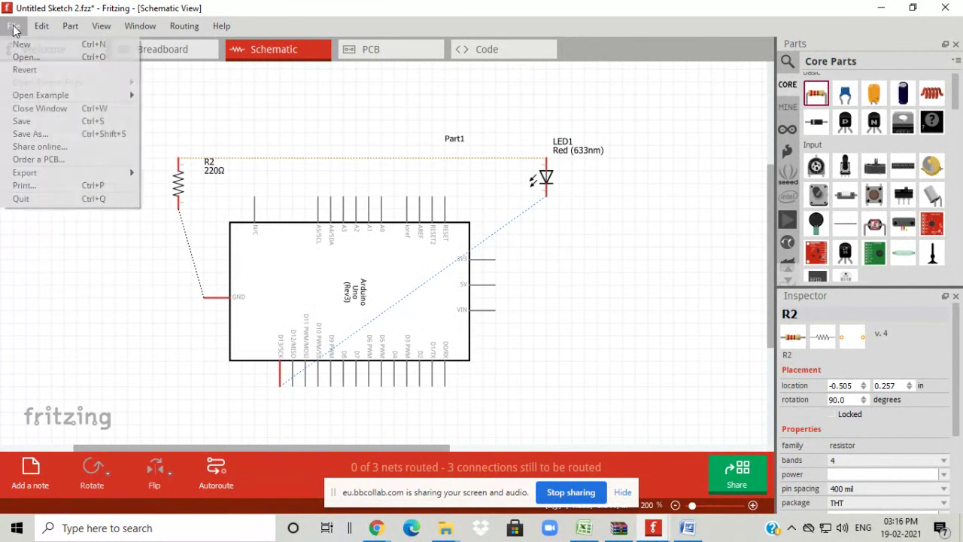
mouse_move(75, 177)
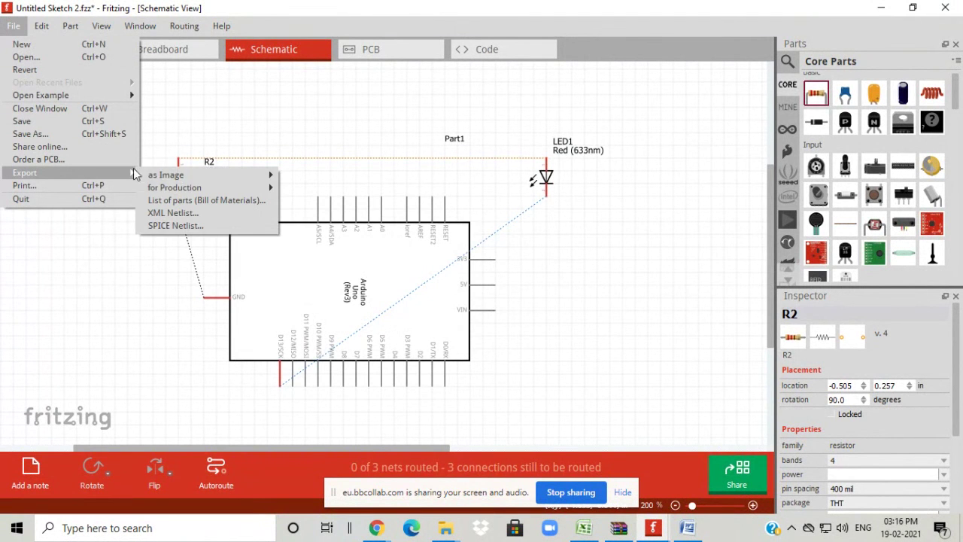
mouse_move(171, 176)
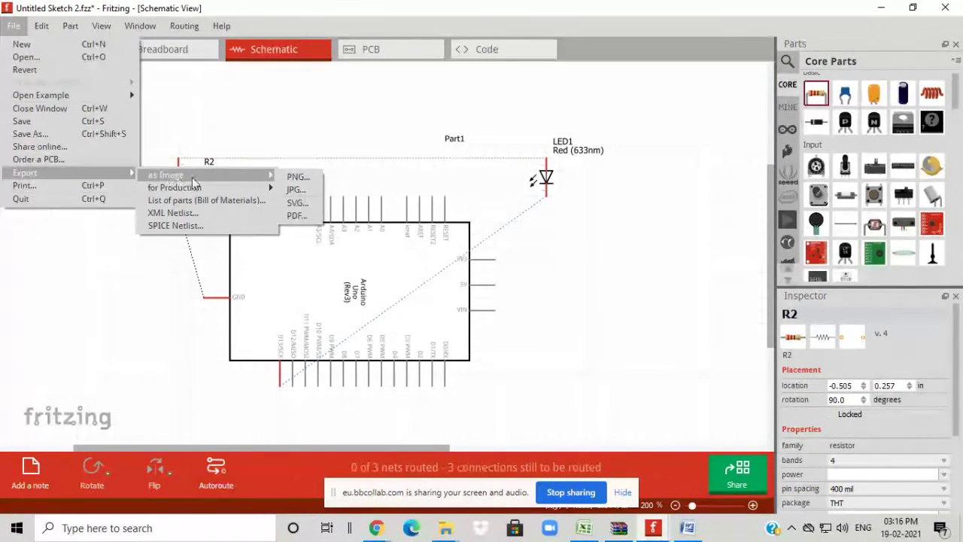
left_click(293, 177)
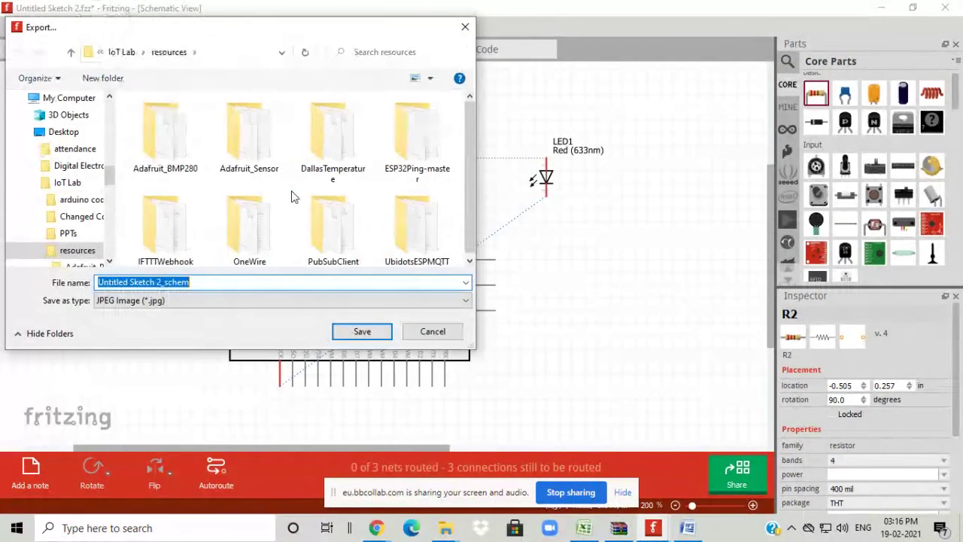
left_click(357, 330)
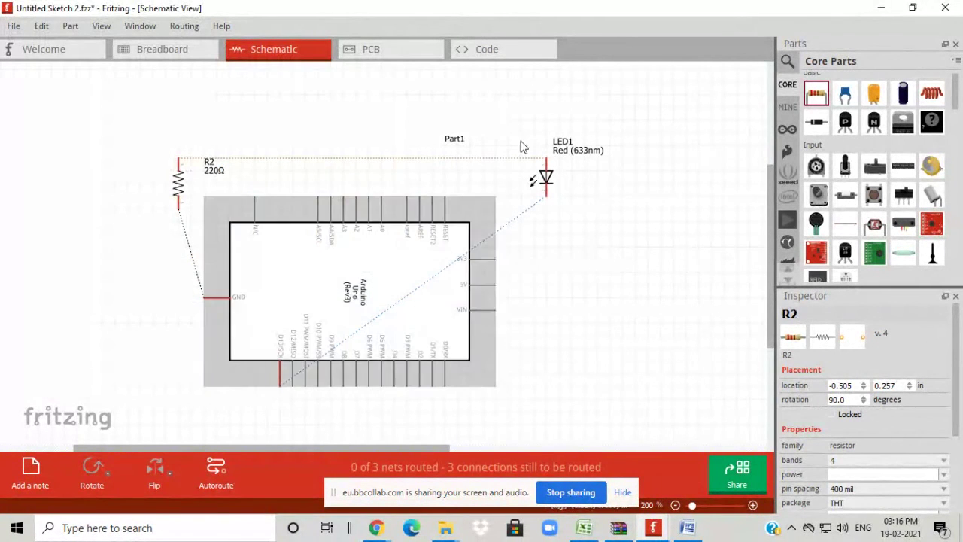
Step: Minimize the open windows and open the IoT Lab folder from the desktop in a maximized File Explorer window
left_click(884, 9)
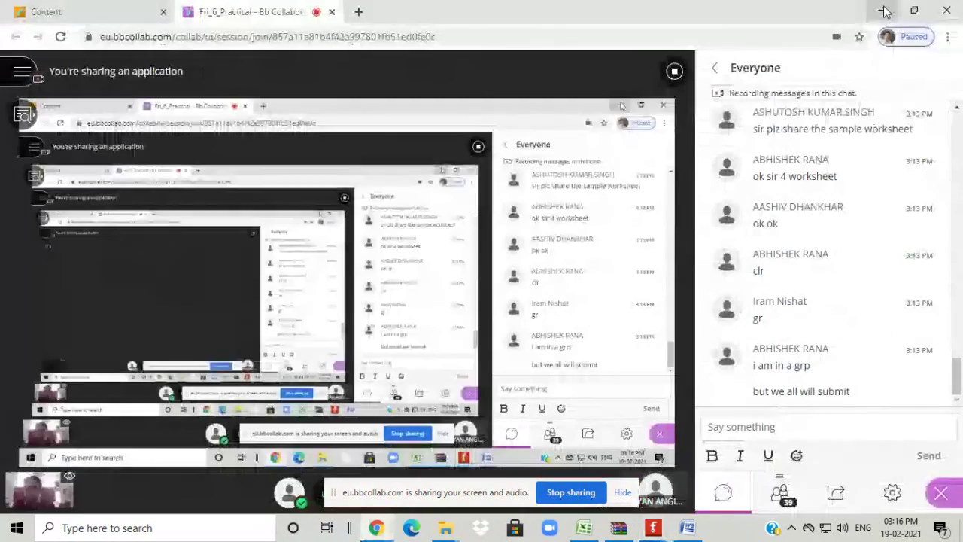
left_click(881, 10)
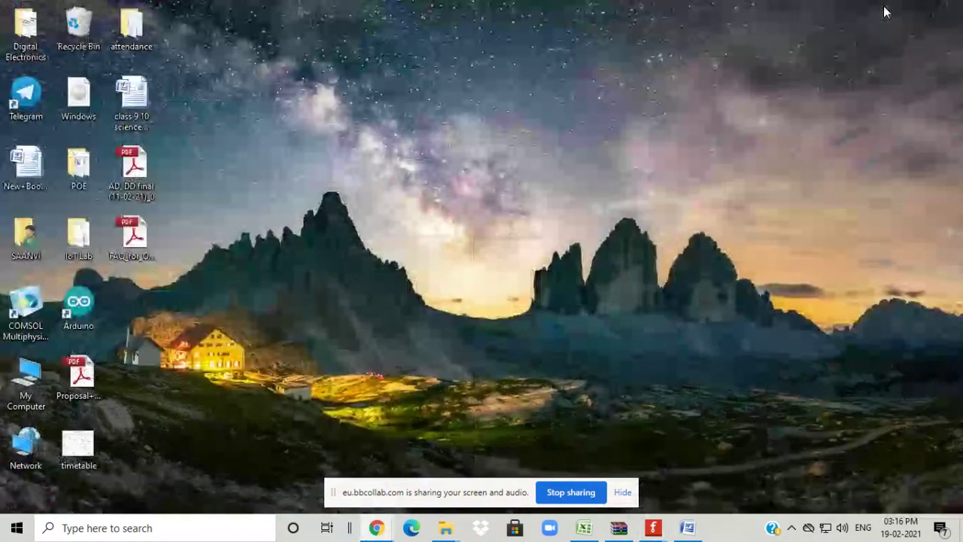
double_click(73, 258)
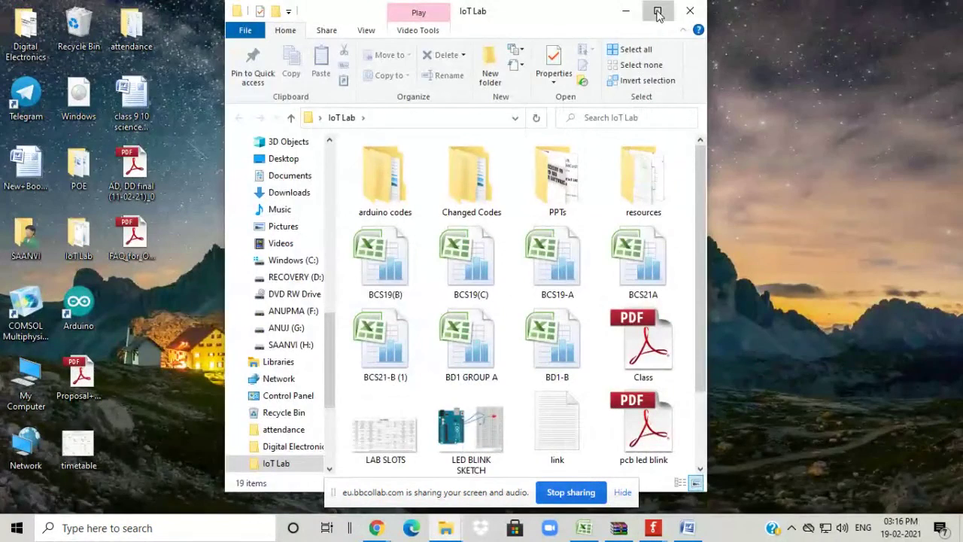
left_click(657, 11)
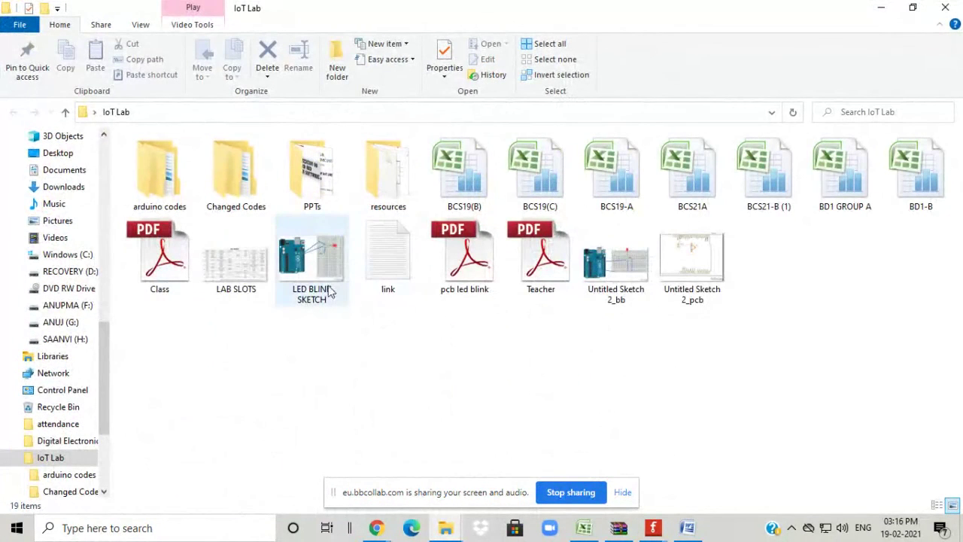
Step: View the exported breadboard and PCB images of Untitled Sketch 2 in Photos, and return to the IoT Lab folder
double_click(615, 259)
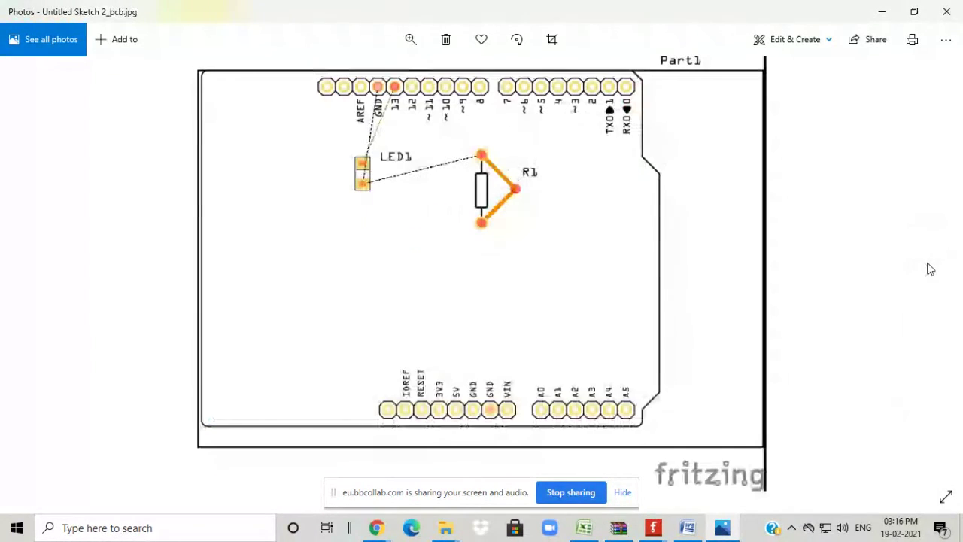
left_click(927, 271)
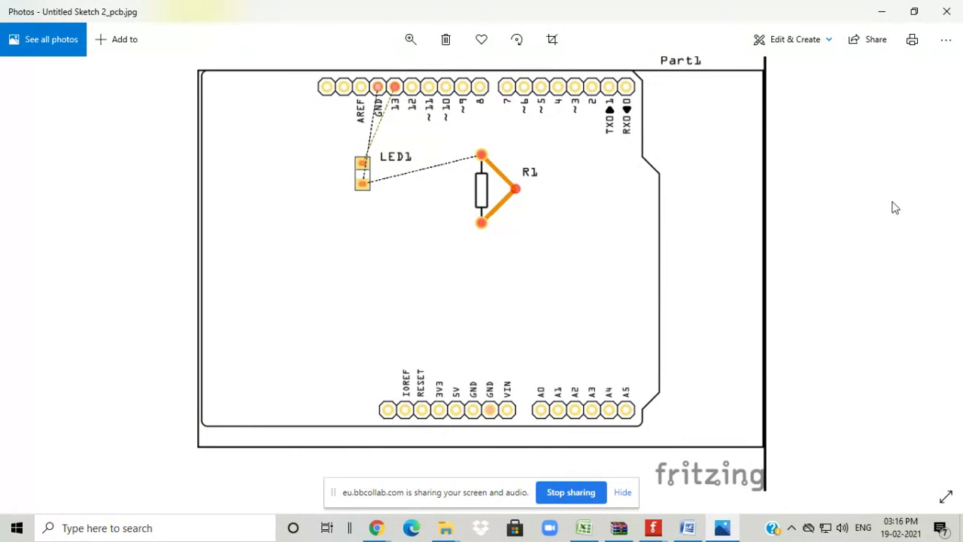
left_click(882, 12)
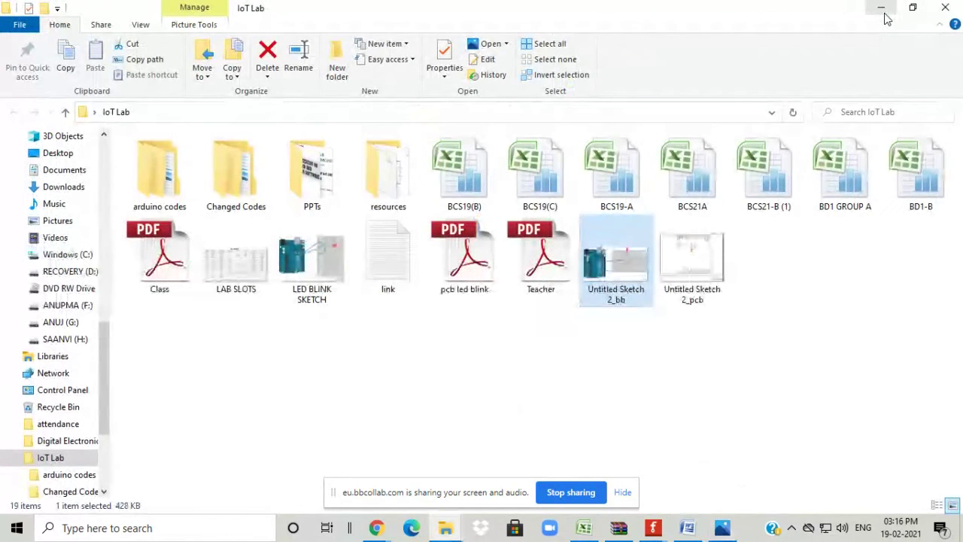